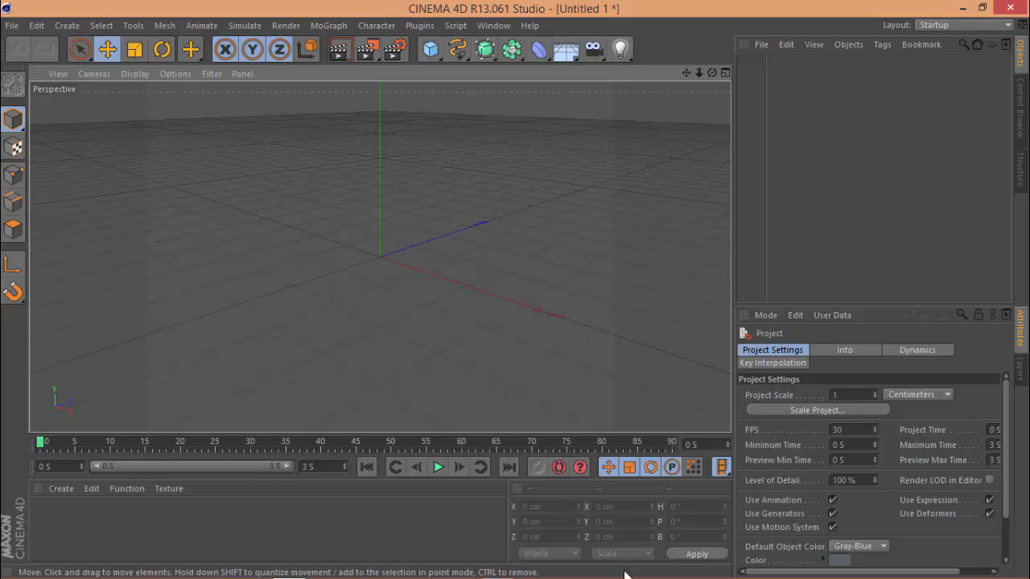
{"action": "mouse_move", "coordinate": [662, 578]}
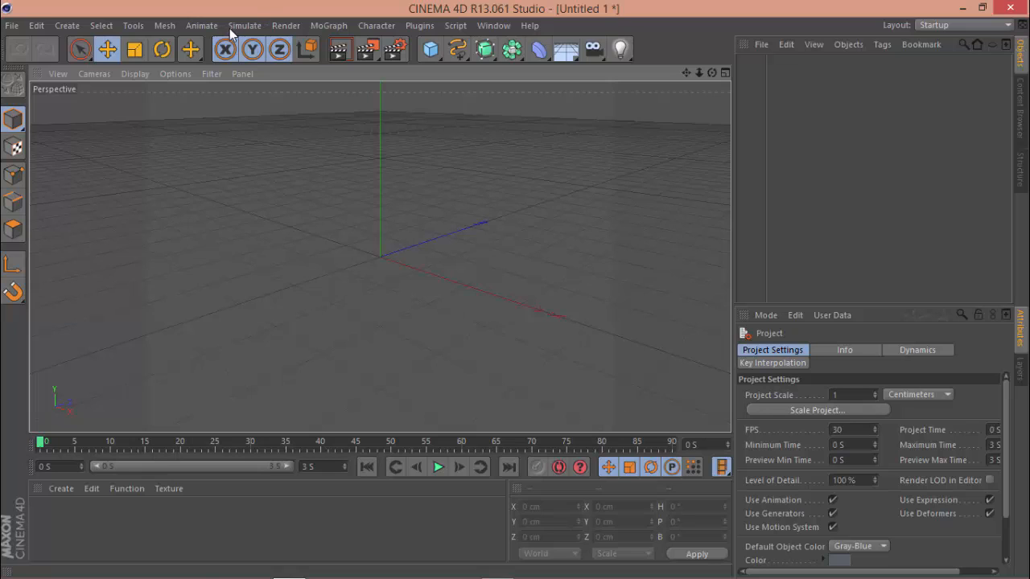
{"action": "left_click", "coordinate": [419, 26]}
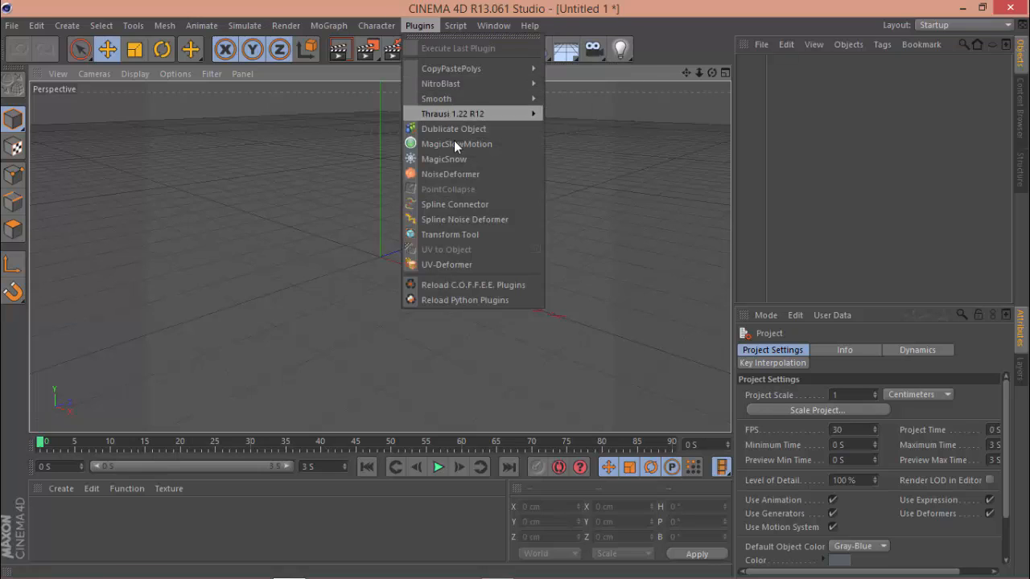
{"action": "mouse_move", "coordinate": [496, 84]}
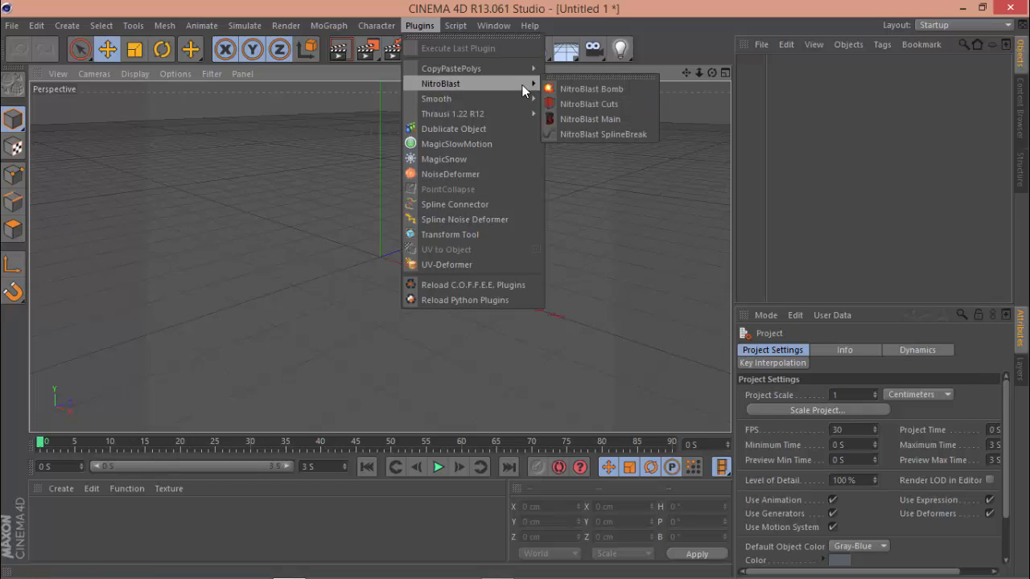
{"action": "mouse_move", "coordinate": [519, 70]}
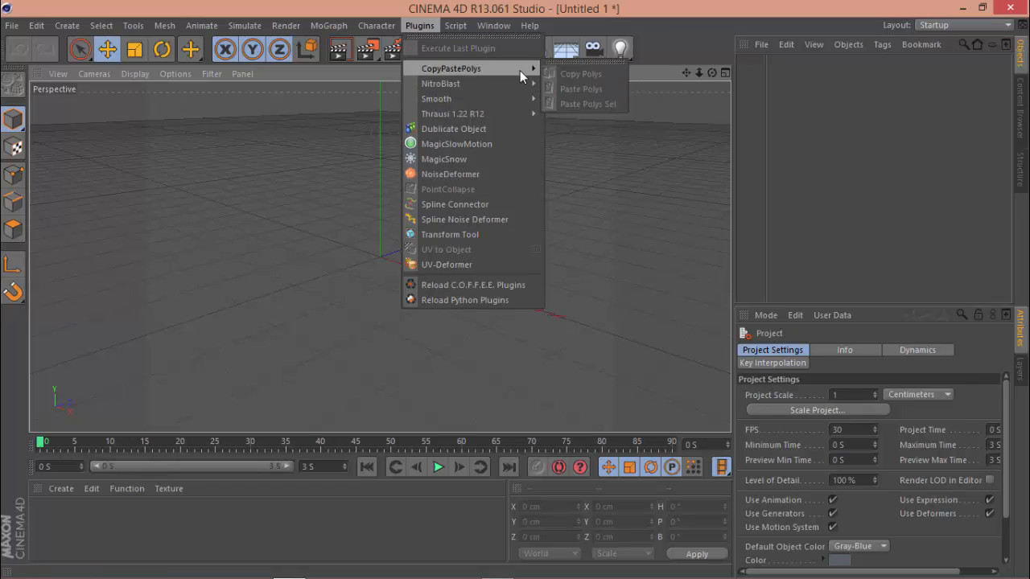
{"action": "left_click", "coordinate": [567, 14]}
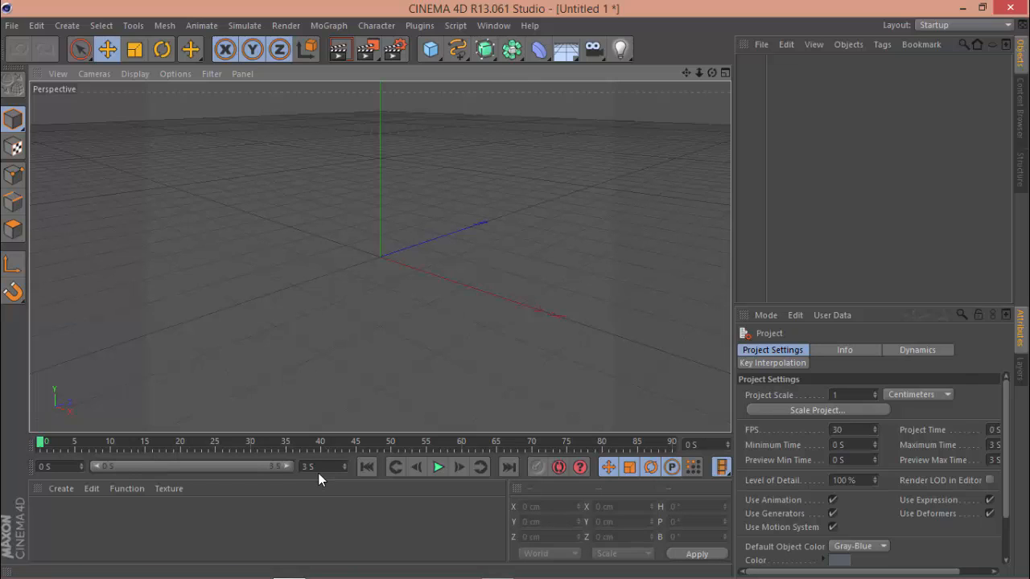
{"action": "left_click_drag", "start_coordinate": [336, 442], "coordinate": [152, 441]}
{"action": "left_click_drag", "start_coordinate": [373, 435], "coordinate": [3, 310]}
Step: Add a MoText object to the scene and set its text alignment to Middle
{"action": "left_click", "coordinate": [327, 26]}
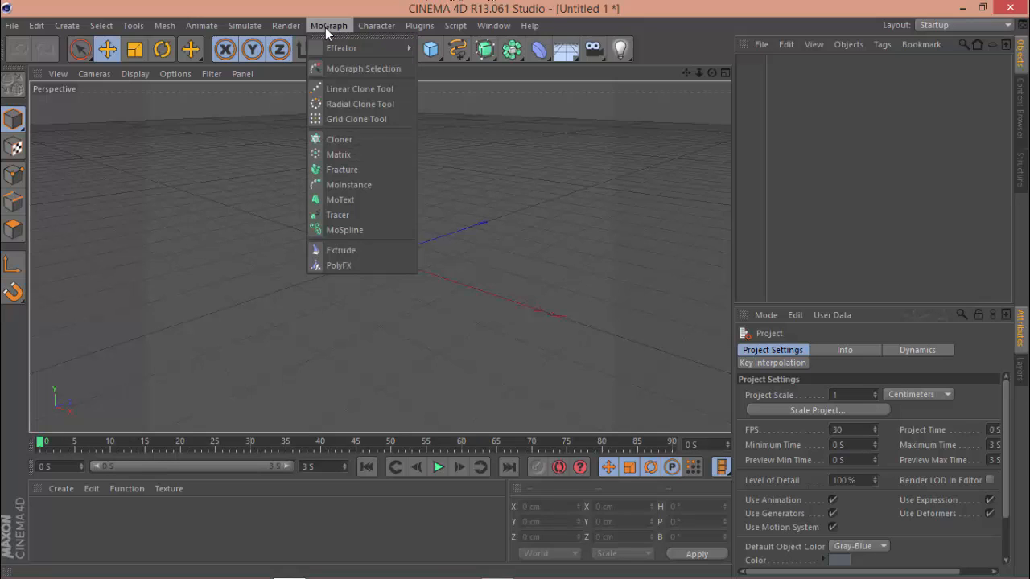
{"action": "left_click", "coordinate": [346, 200]}
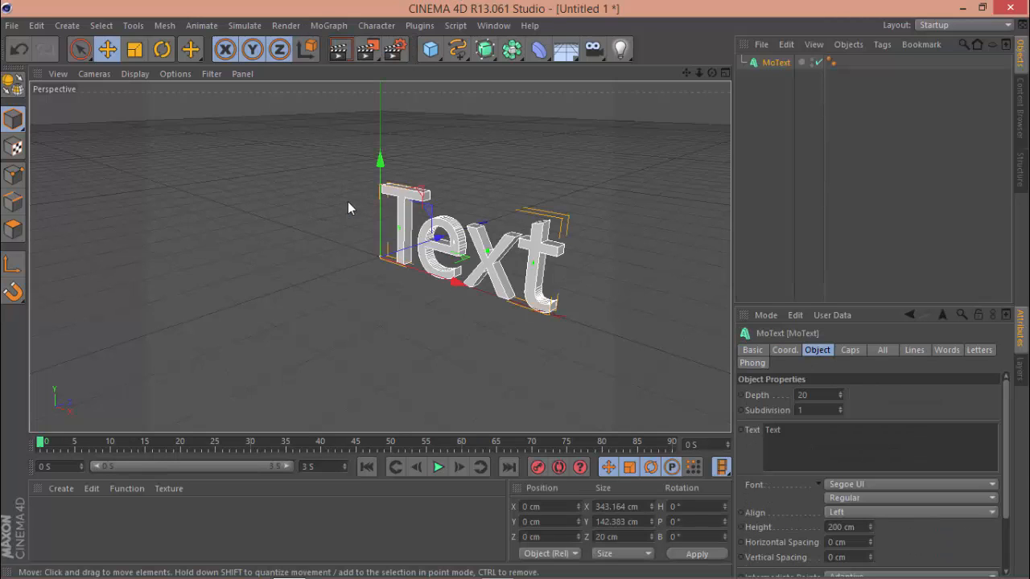
{"action": "left_click", "coordinate": [326, 27]}
{"action": "left_click", "coordinate": [430, 4]}
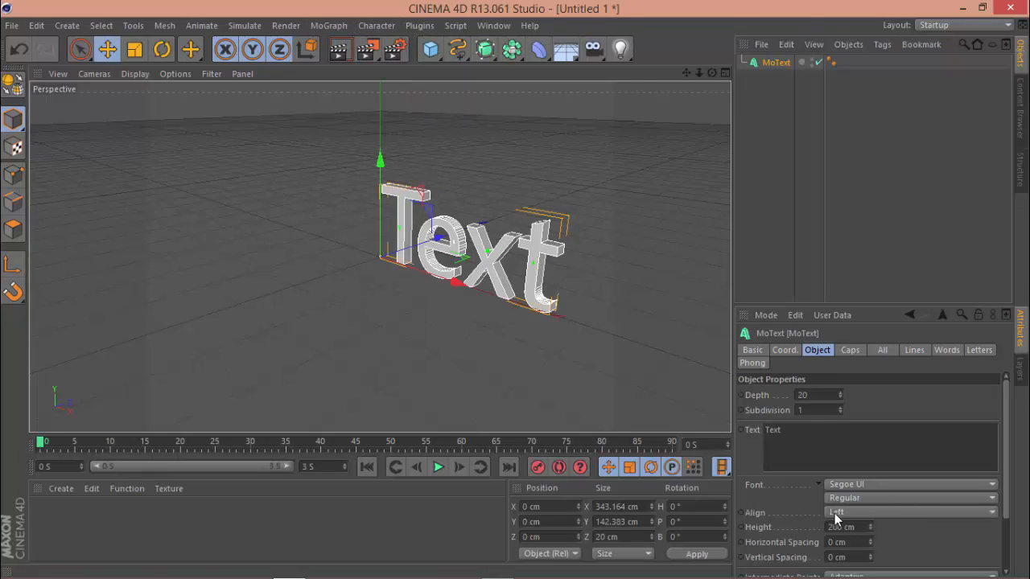
{"action": "left_click", "coordinate": [862, 514]}
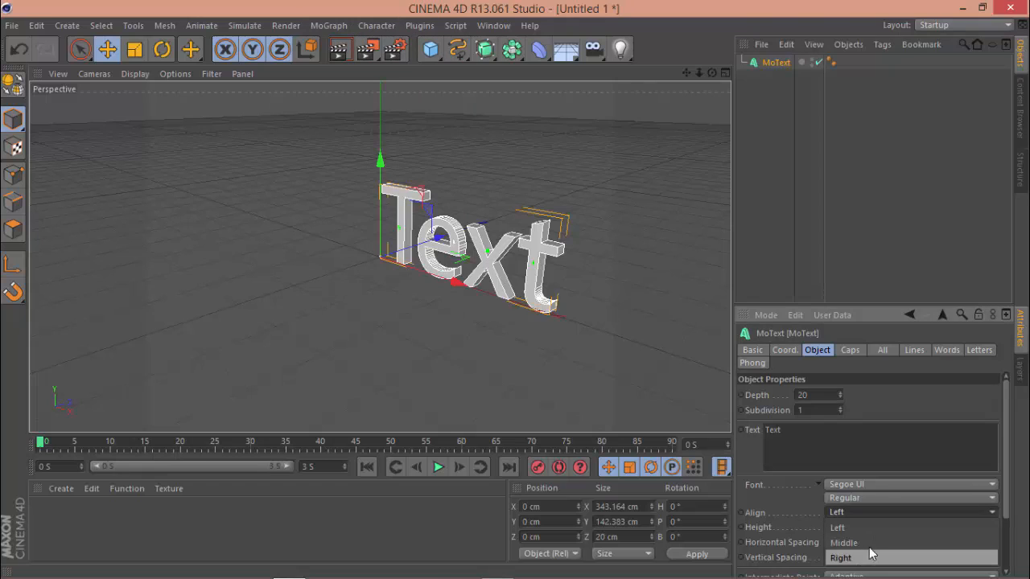
{"action": "left_click", "coordinate": [845, 542]}
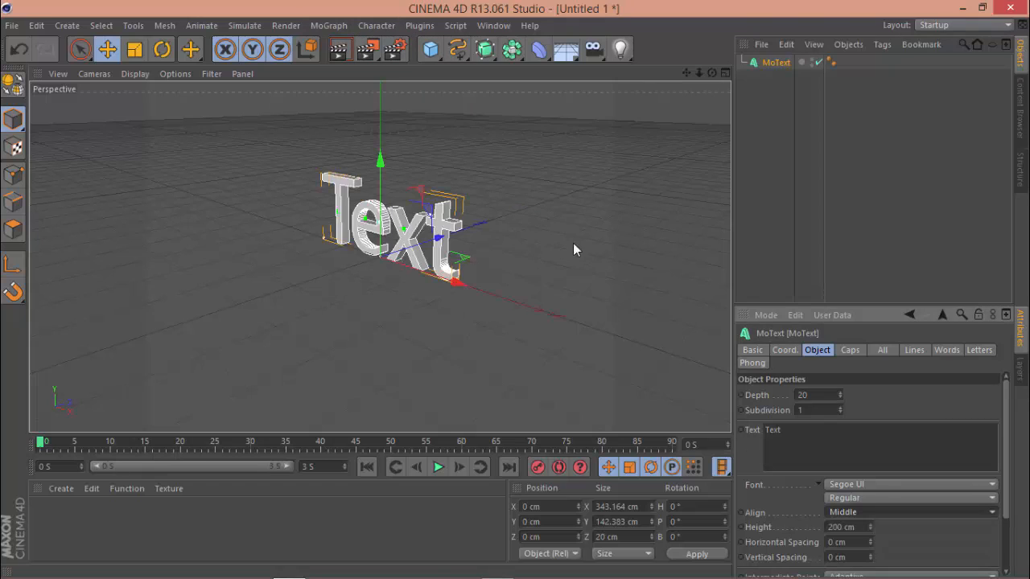
Step: Change the MoText font to Bebas
{"action": "left_click", "coordinate": [907, 485]}
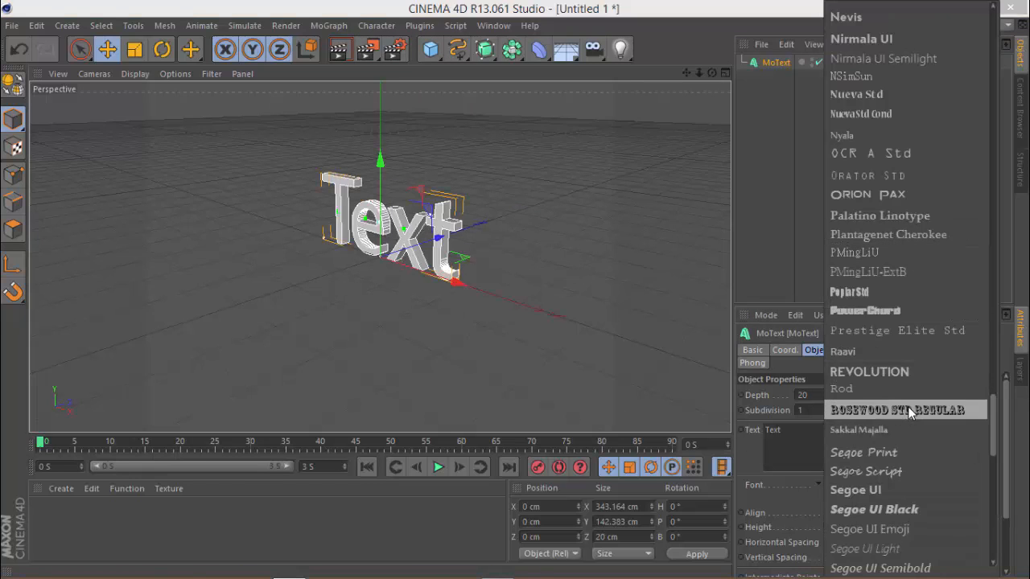
{"action": "scroll", "coordinate": [907, 406], "scroll_direction": "up", "scroll_amount": 15}
{"action": "scroll", "coordinate": [882, 266], "scroll_direction": "up", "scroll_amount": 12}
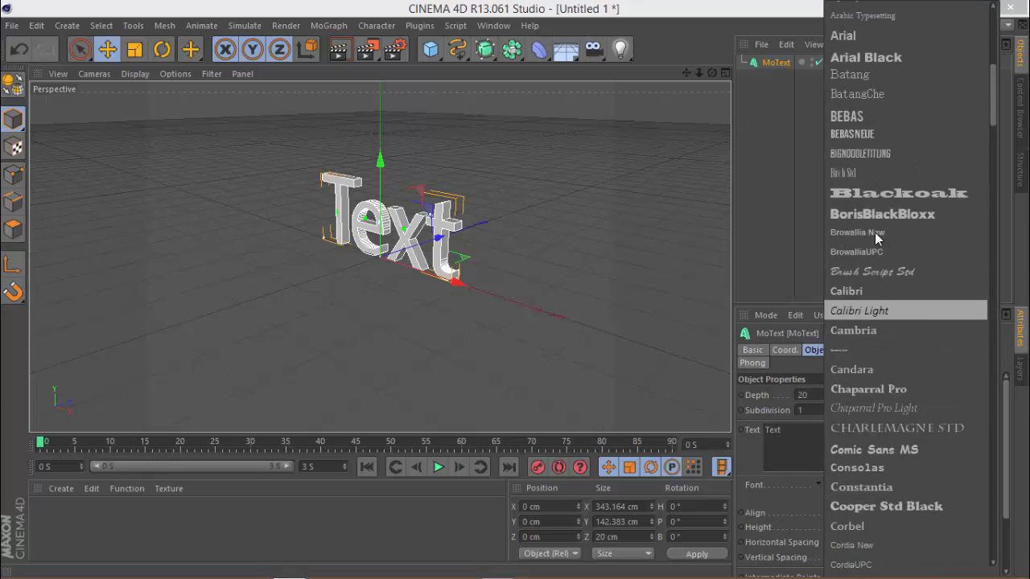
{"action": "left_click", "coordinate": [860, 116]}
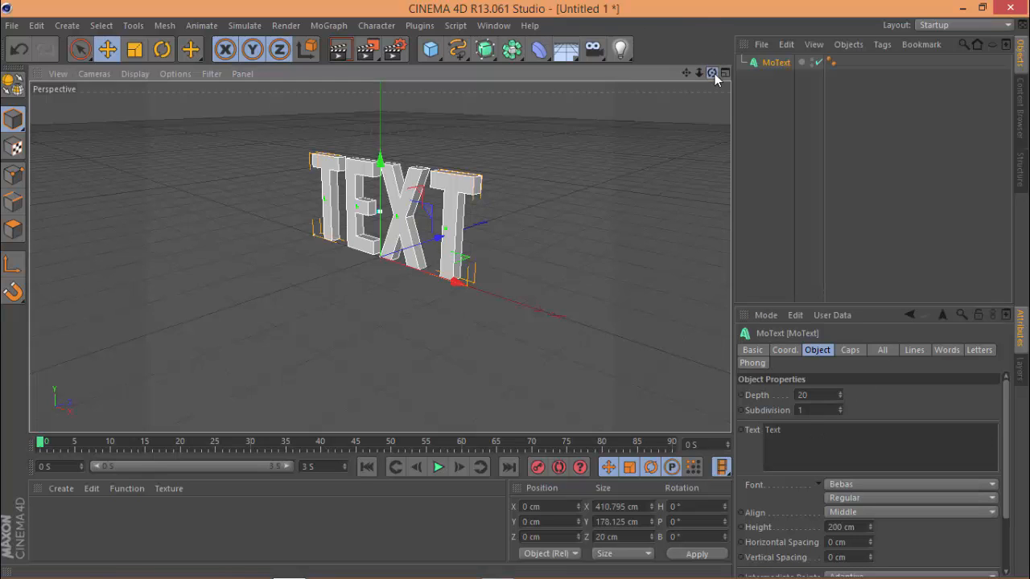
Step: Set the MoText extrusion depth to 80
{"action": "left_click_drag", "start_coordinate": [711, 73], "coordinate": [514, 291]}
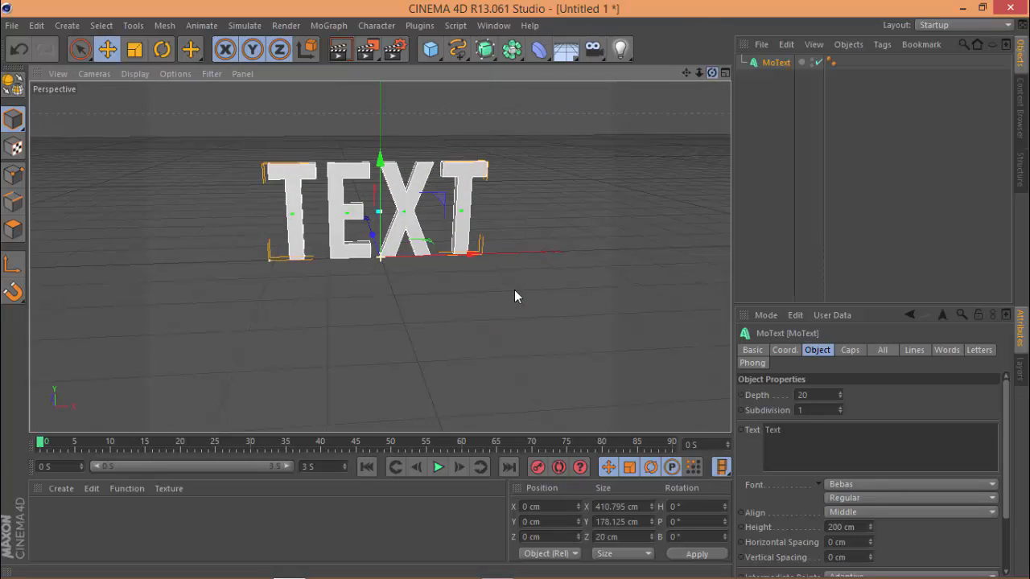
{"action": "left_click", "coordinate": [823, 395]}
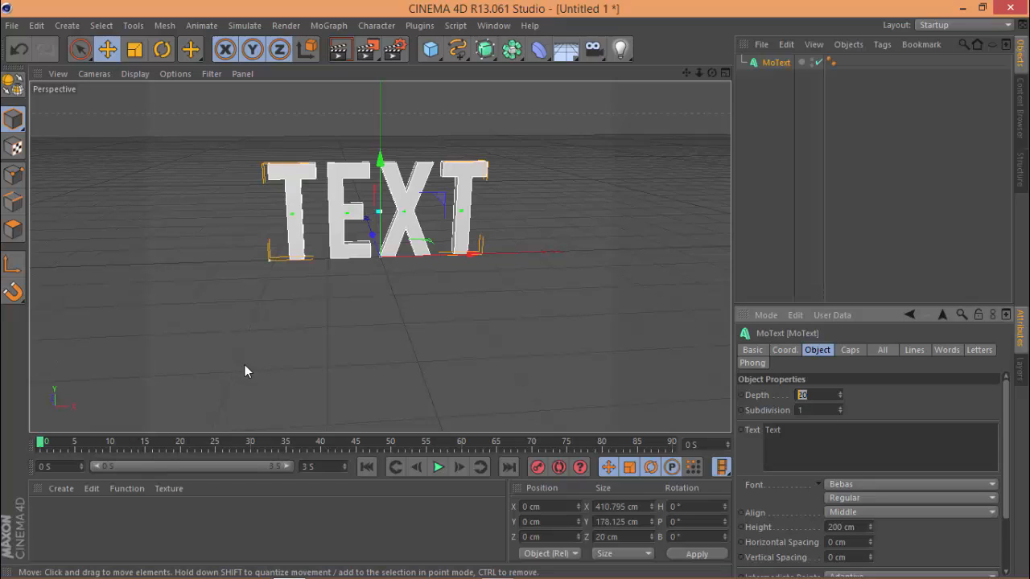
{"action": "type", "text": "80"}
{"action": "key", "text": "Return"}
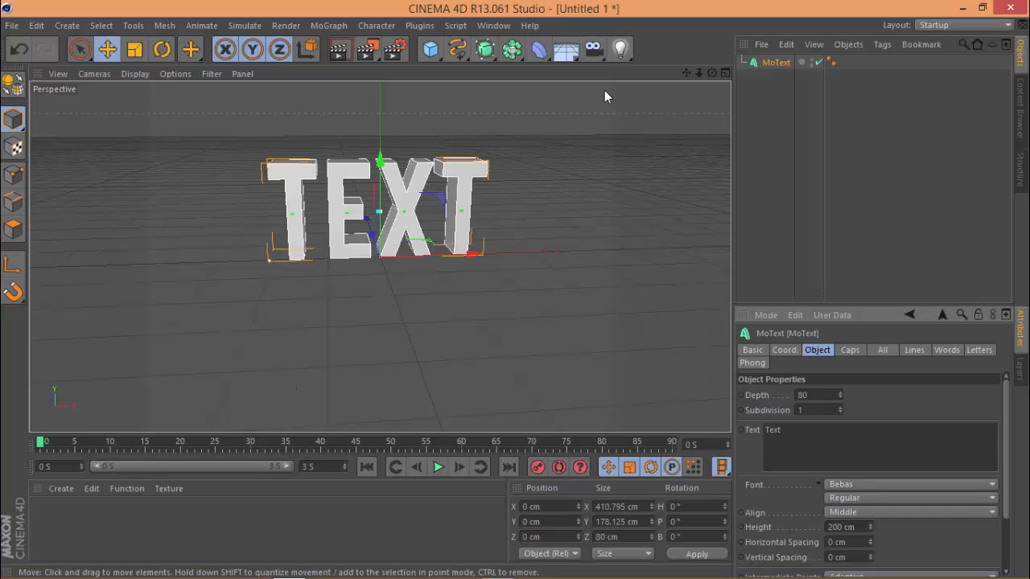
Step: Open the NitroBlast Main plugin window for the text object and place it beside the text
{"action": "mouse_move", "coordinate": [515, 294]}
{"action": "left_mouse_down", "text": "alt"}
{"action": "mouse_move", "coordinate": [510, 284]}
{"action": "mouse_move", "coordinate": [514, 295]}
{"action": "left_mouse_up", "text": "alt"}
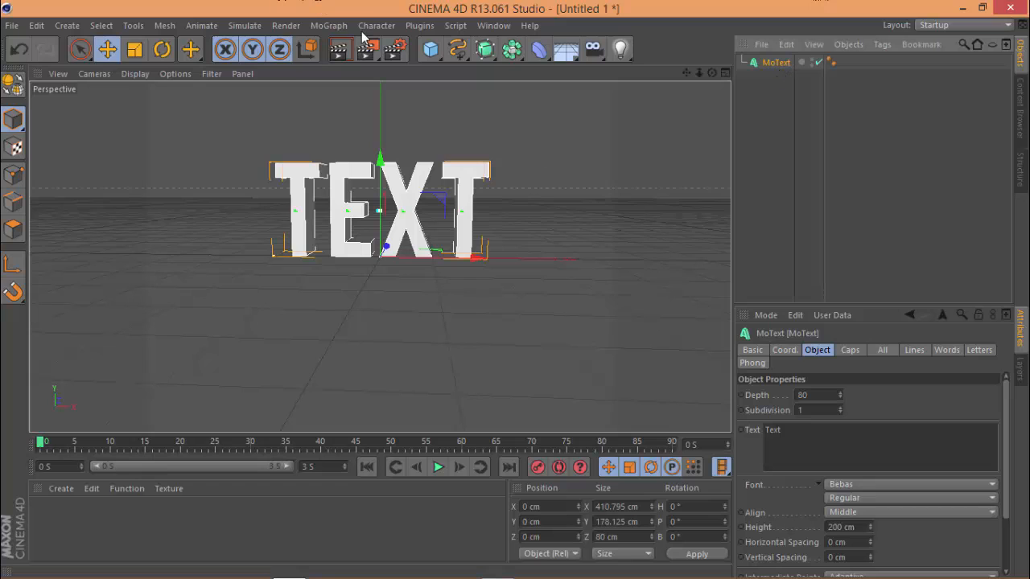
{"action": "left_click", "coordinate": [425, 27]}
{"action": "mouse_move", "coordinate": [455, 91]}
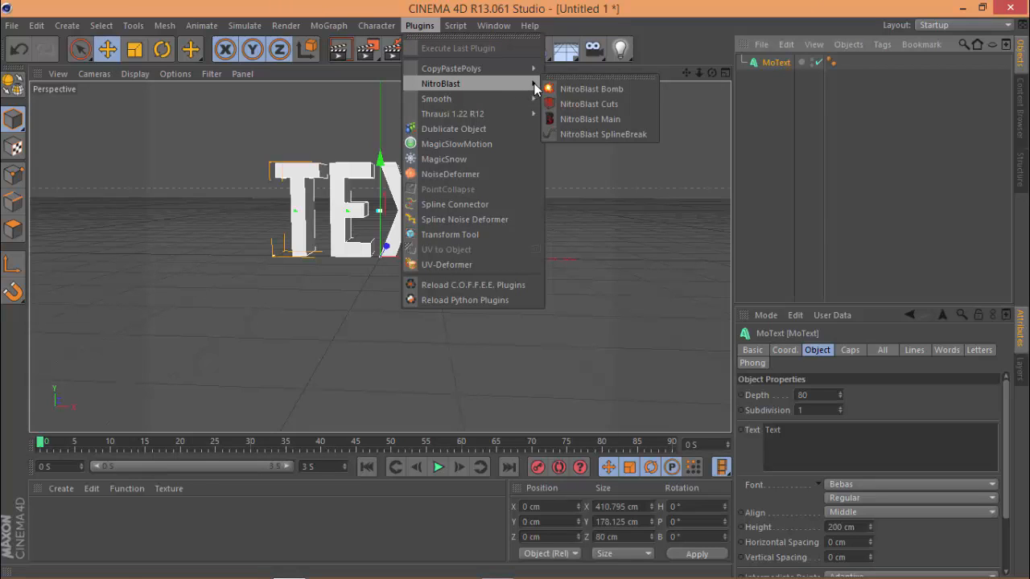
{"action": "left_click", "coordinate": [590, 119]}
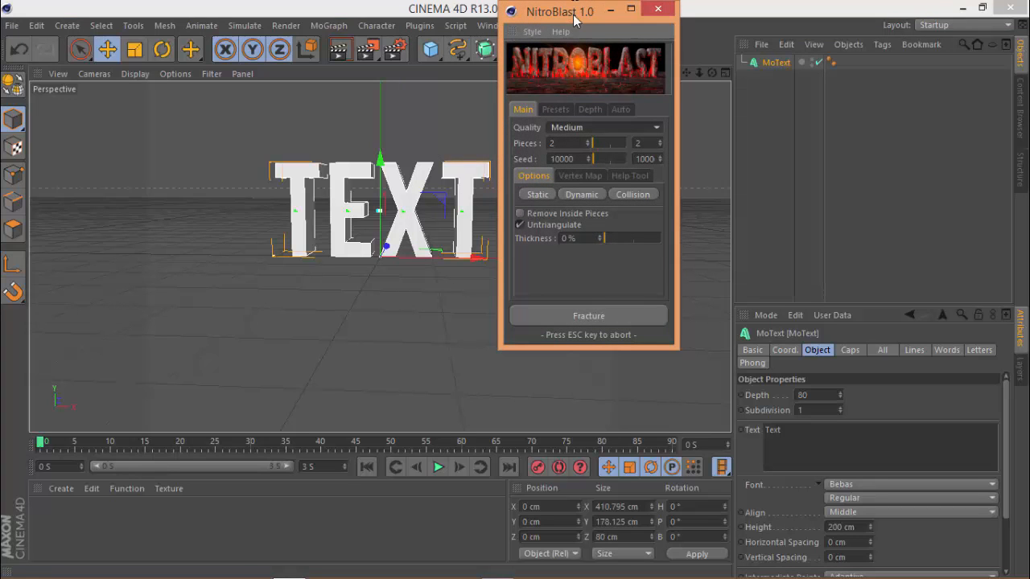
{"action": "left_click_drag", "start_coordinate": [575, 10], "coordinate": [584, 38]}
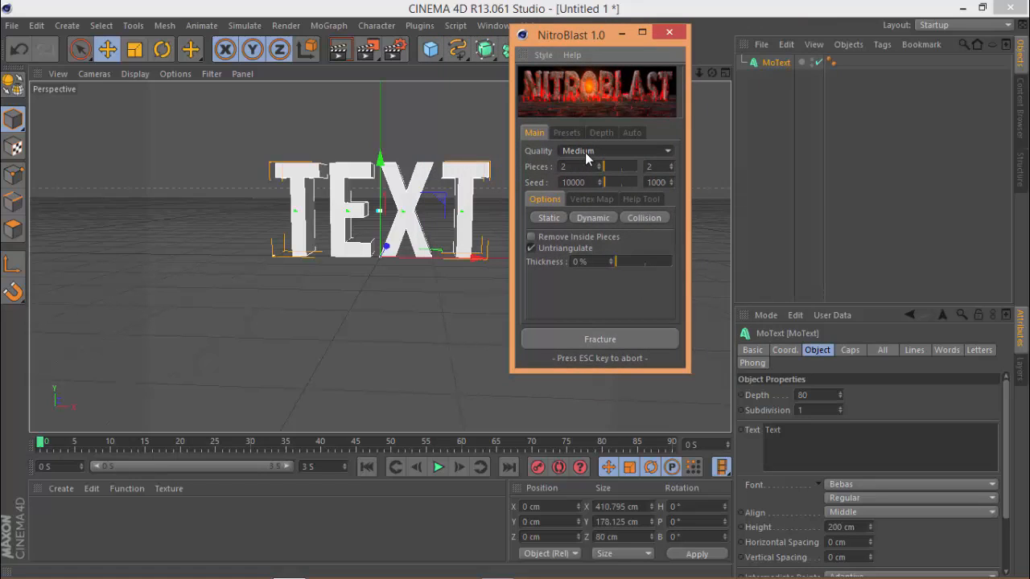
{"action": "left_click", "coordinate": [585, 152]}
{"action": "left_click", "coordinate": [612, 152]}
{"action": "left_click", "coordinate": [613, 149]}
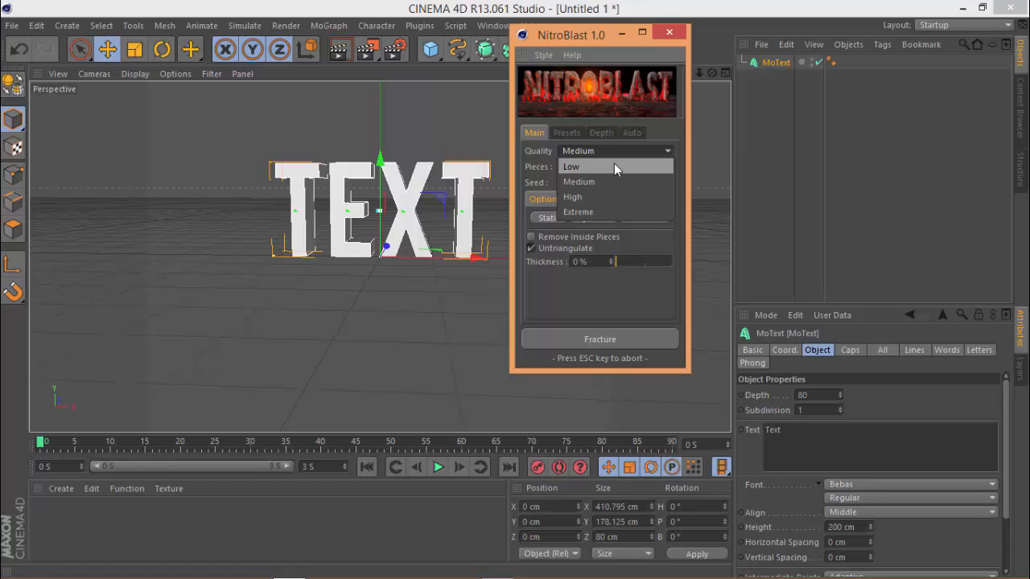
{"action": "left_click", "coordinate": [614, 163]}
{"action": "left_click", "coordinate": [620, 152]}
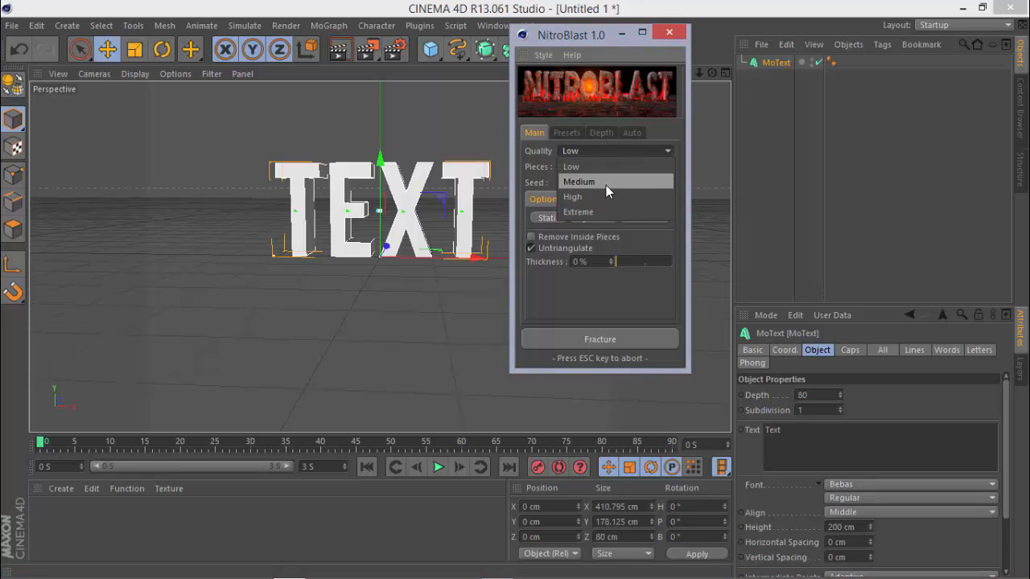
{"action": "left_click", "coordinate": [606, 182]}
{"action": "left_click", "coordinate": [595, 150]}
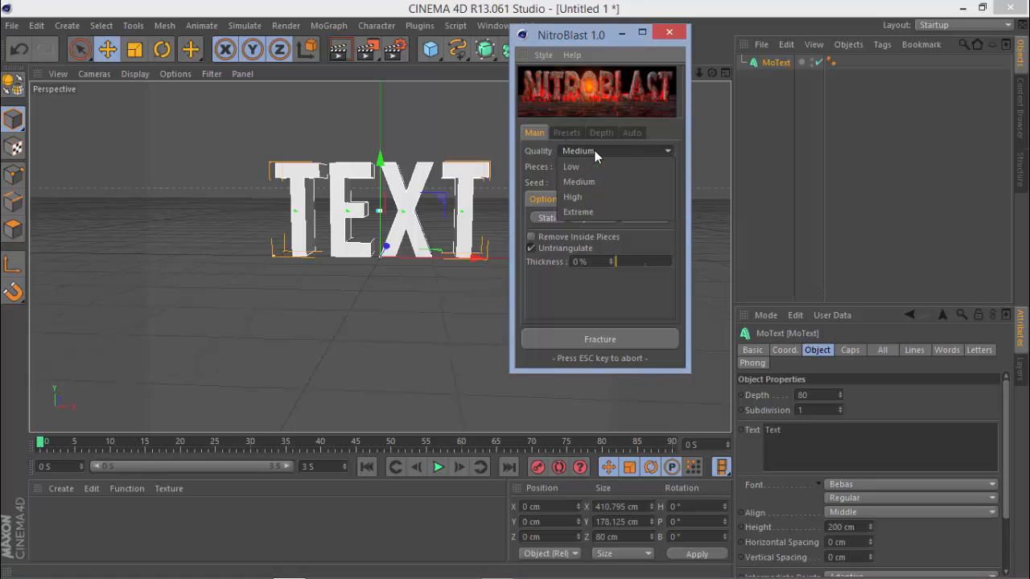
{"action": "left_click", "coordinate": [606, 150]}
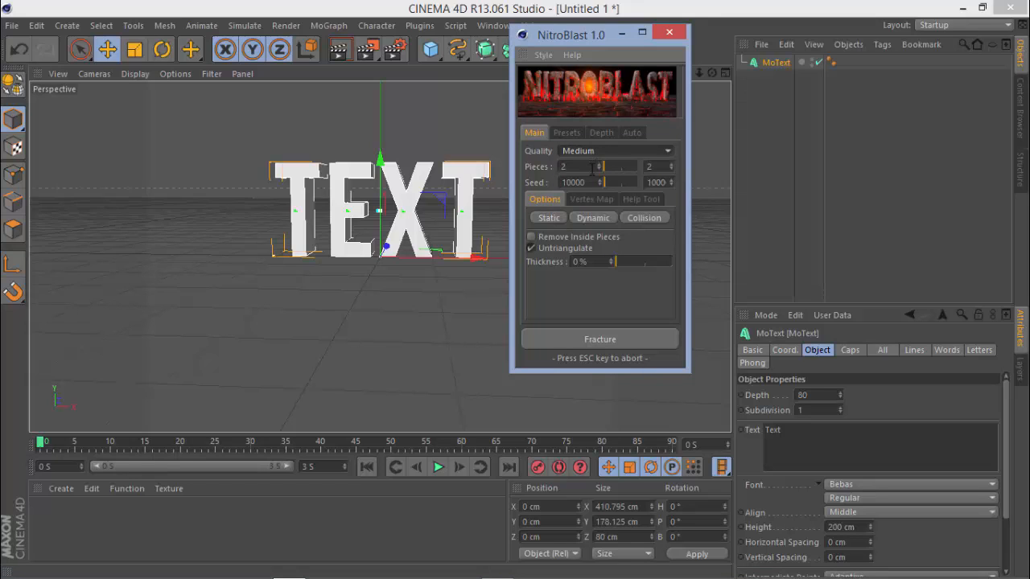
Step: Set NitroBlast to 150 pieces, fracture the text object, and close the plugin window
{"action": "left_click", "coordinate": [592, 168]}
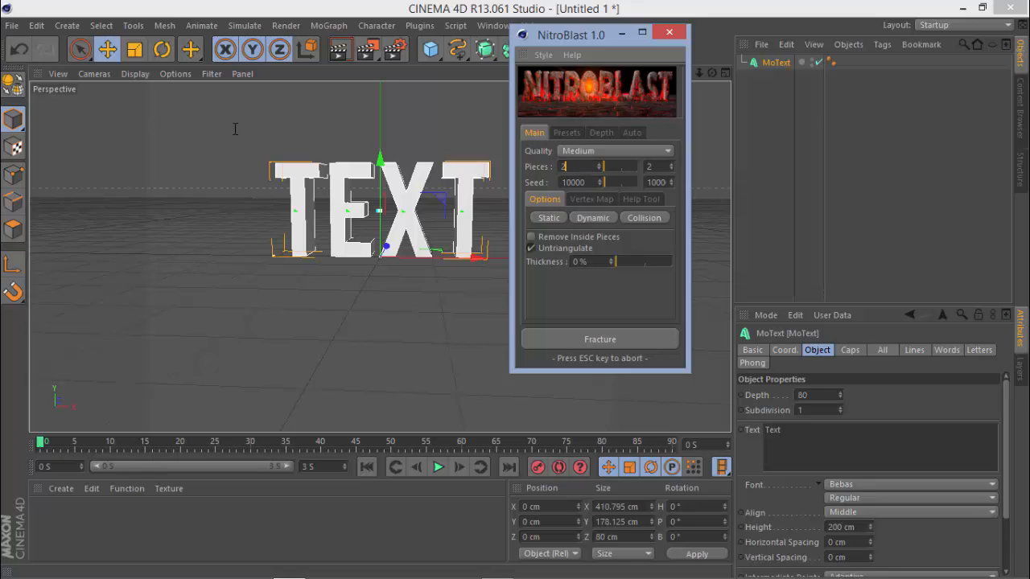
{"action": "type", "text": "150"}
{"action": "left_click", "coordinate": [598, 199]}
{"action": "left_click", "coordinate": [631, 198]}
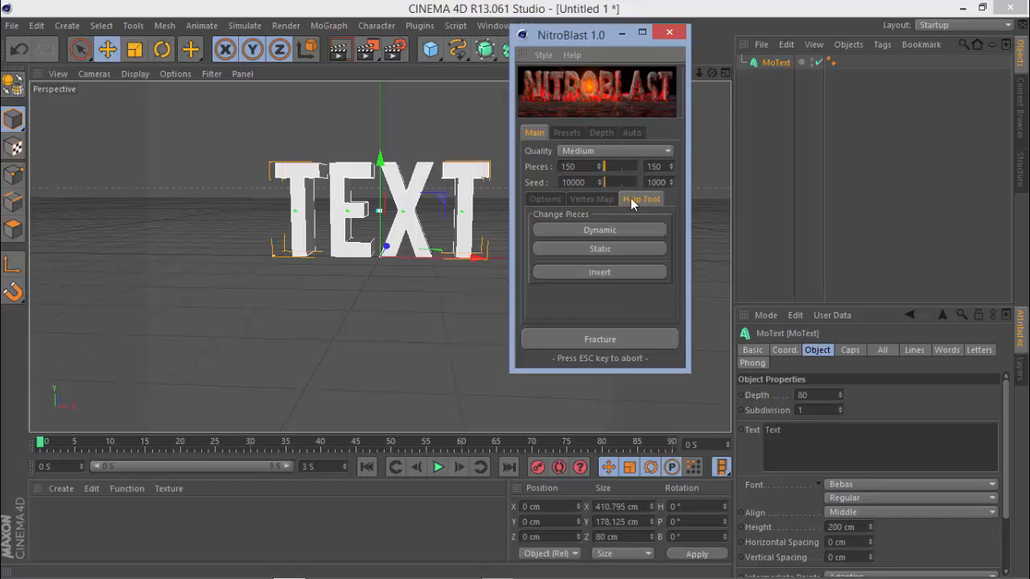
{"action": "left_click", "coordinate": [551, 198]}
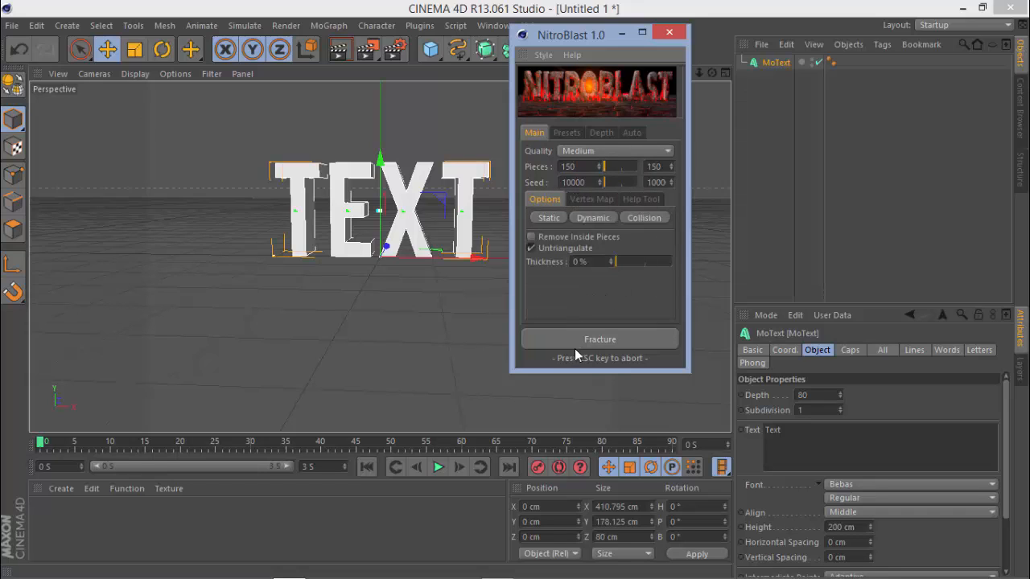
{"action": "left_click", "coordinate": [607, 339]}
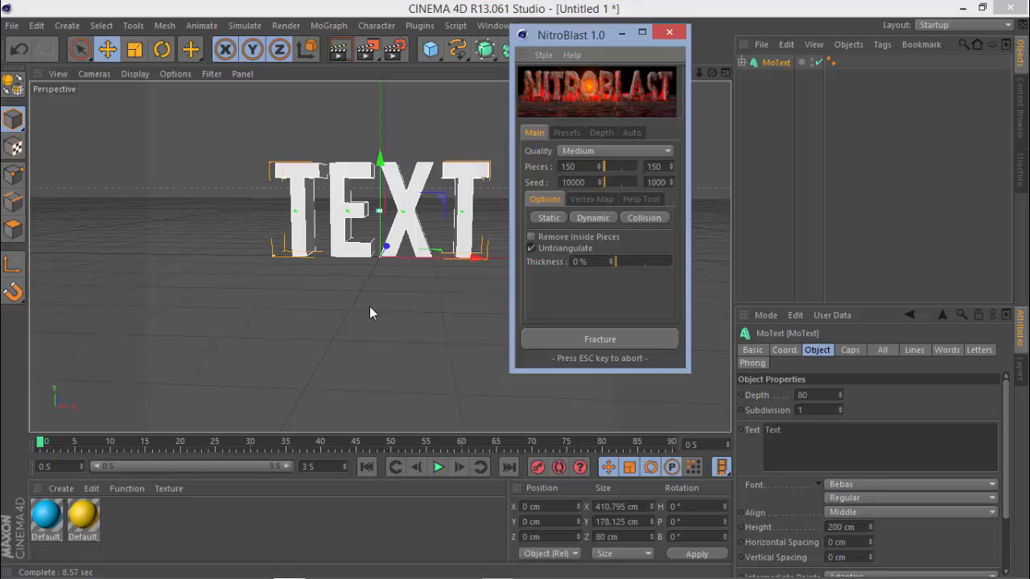
{"action": "left_click", "coordinate": [669, 33]}
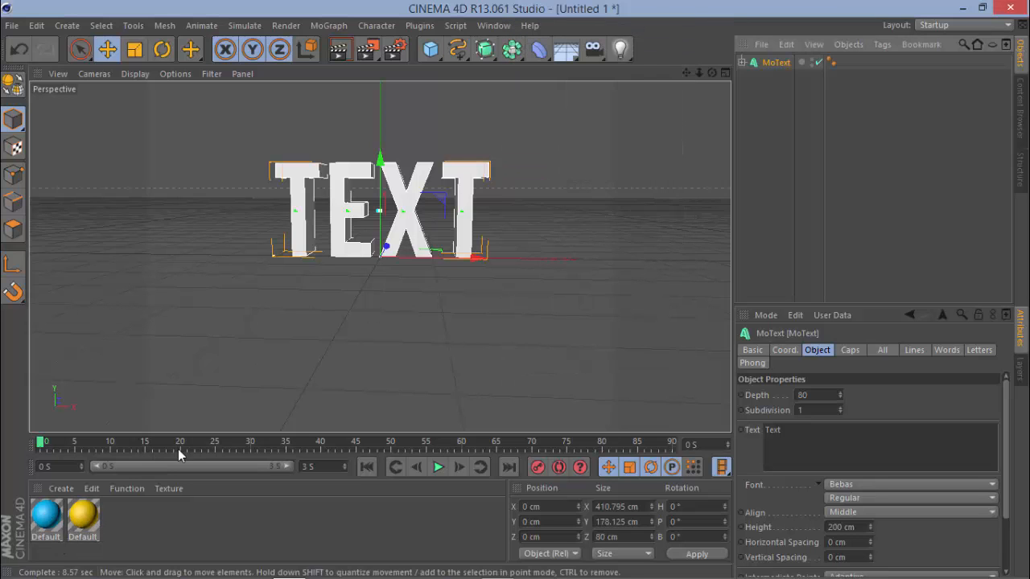
Step: Change the Default_OUT material's color to bright green, RGB 21, 255, 0
{"action": "double_click", "coordinate": [49, 519]}
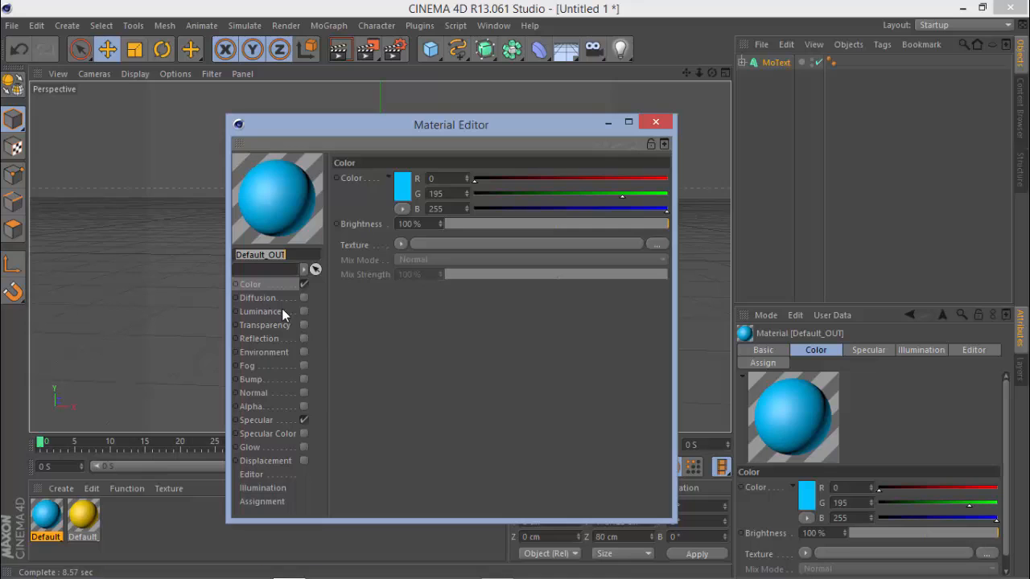
{"action": "left_click", "coordinate": [402, 187]}
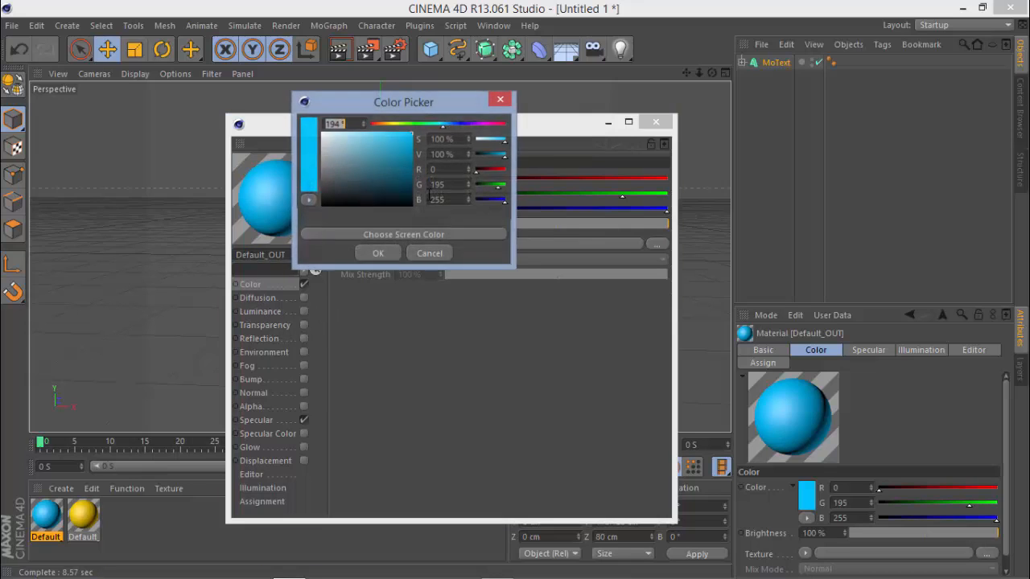
{"action": "left_click_drag", "start_coordinate": [417, 127], "coordinate": [378, 127]}
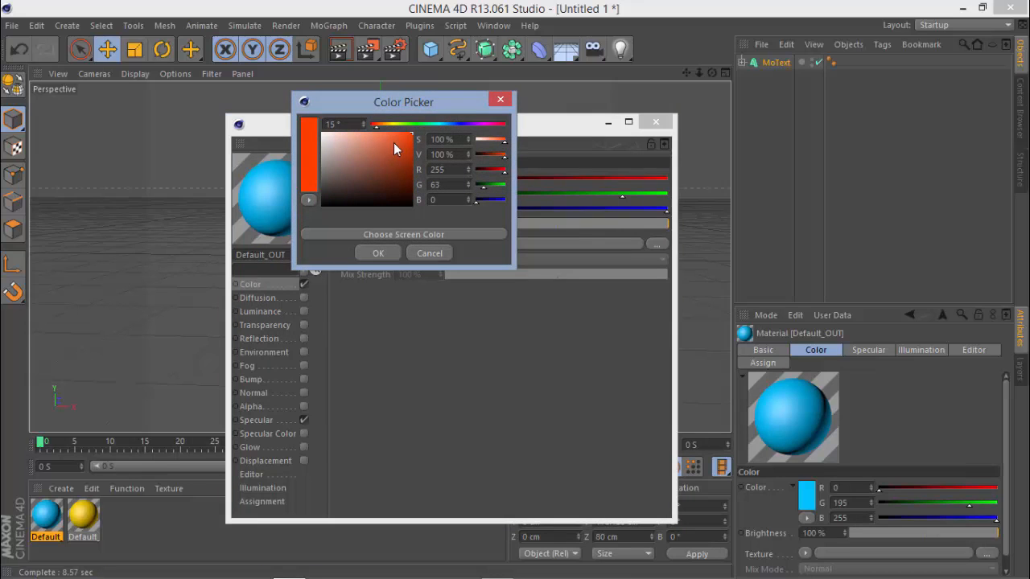
{"action": "left_click", "coordinate": [372, 128]}
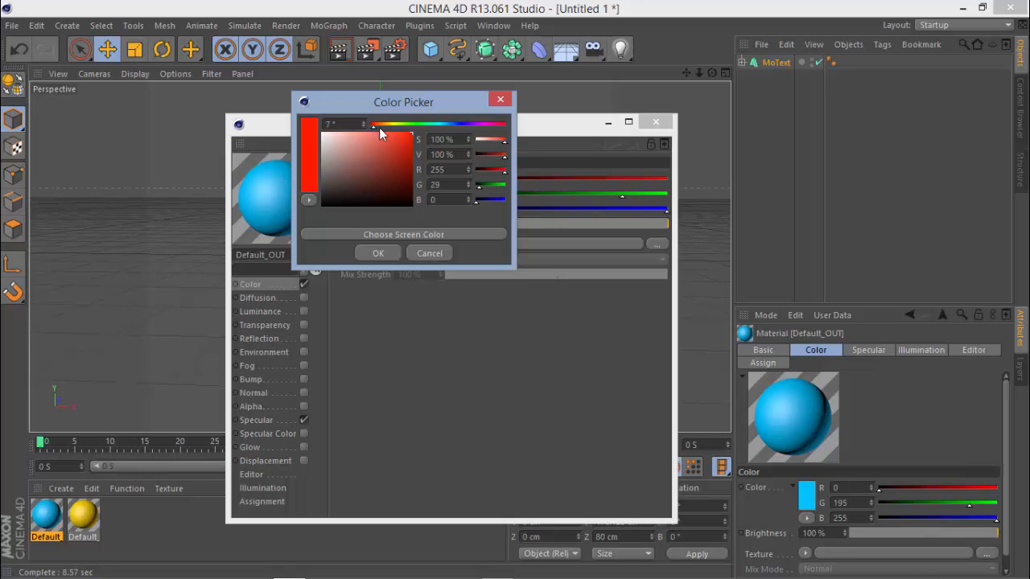
{"action": "left_click_drag", "start_coordinate": [387, 127], "coordinate": [413, 126]}
{"action": "left_click", "coordinate": [378, 254]}
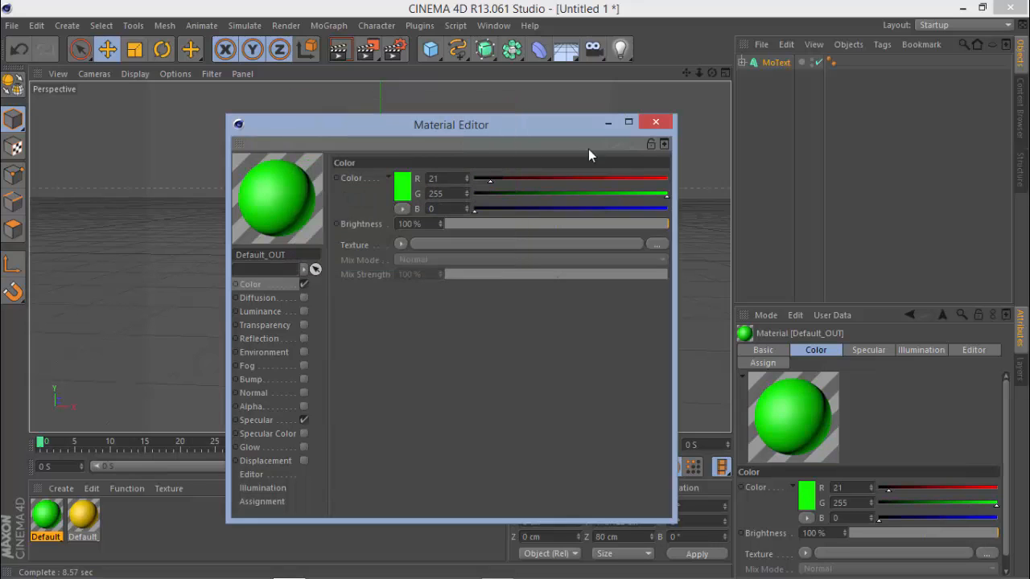
{"action": "left_click", "coordinate": [654, 122]}
Step: Change the Default_IN material's color to blue, RGB 0, 136, 255, and close the material editor
{"action": "double_click", "coordinate": [83, 515]}
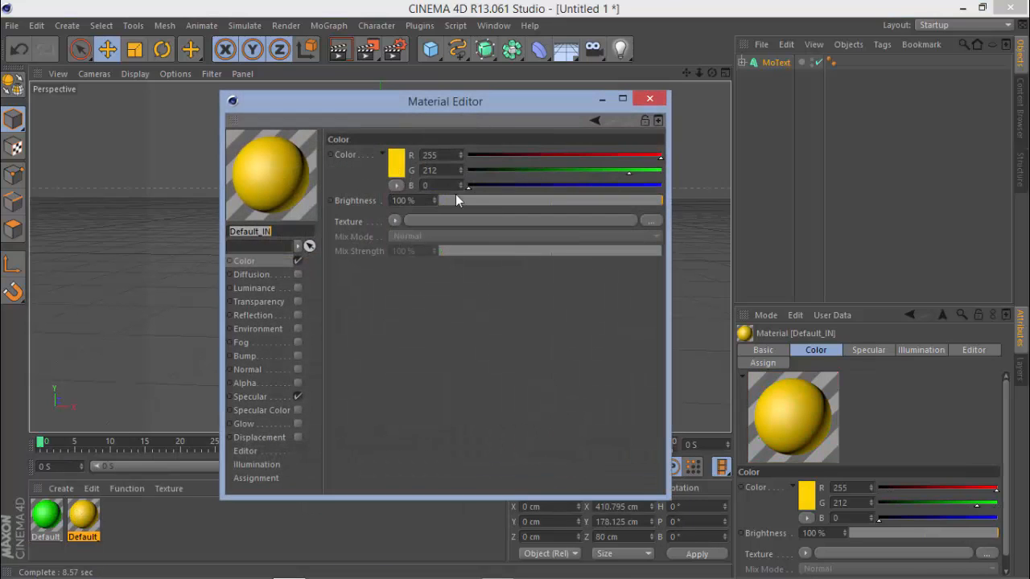
{"action": "left_click", "coordinate": [396, 164]}
{"action": "left_click", "coordinate": [440, 107]}
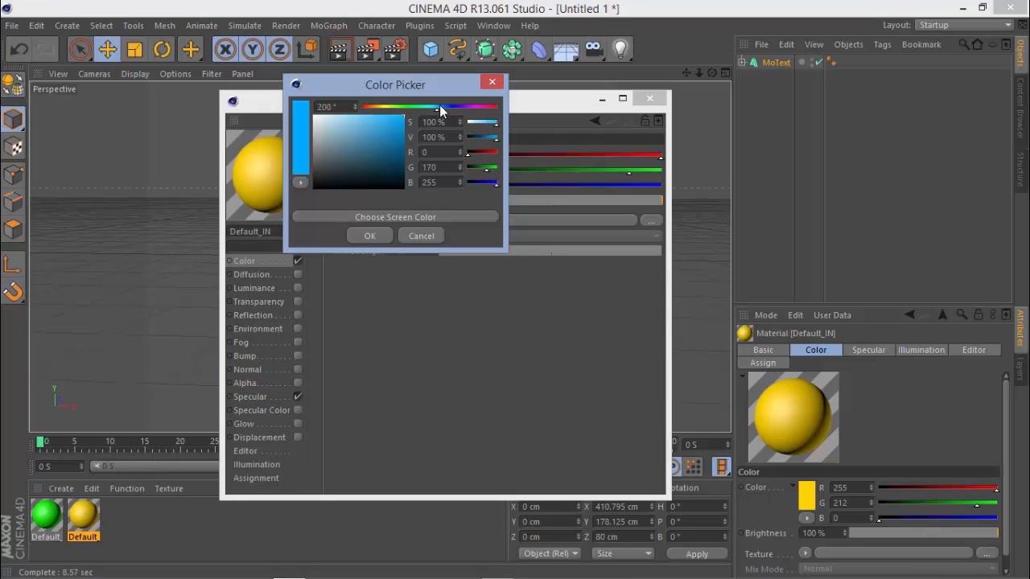
{"action": "left_click_drag", "start_coordinate": [440, 110], "coordinate": [456, 108]}
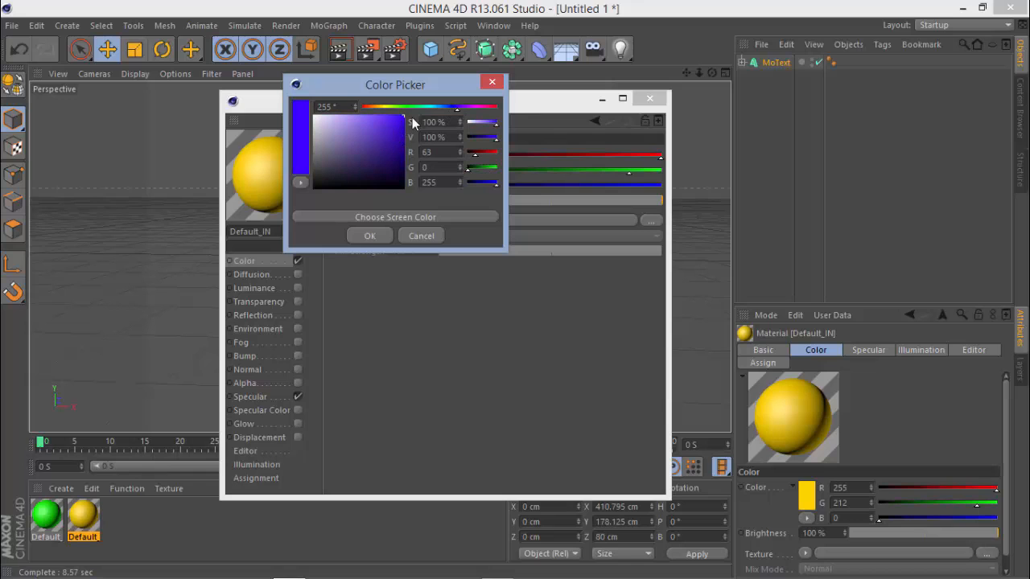
{"action": "left_click", "coordinate": [440, 106]}
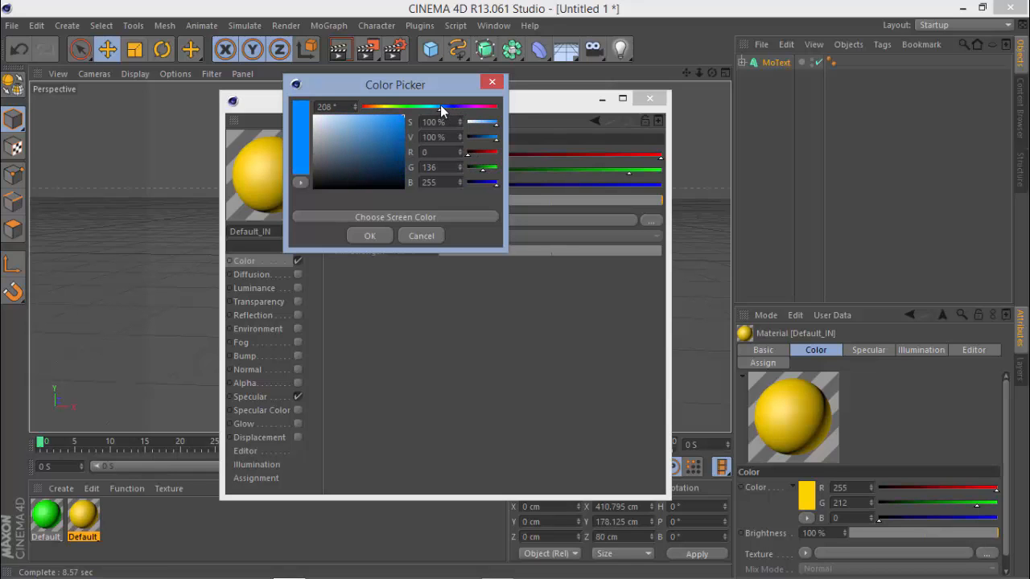
{"action": "left_click", "coordinate": [370, 235]}
{"action": "left_click", "coordinate": [649, 98]}
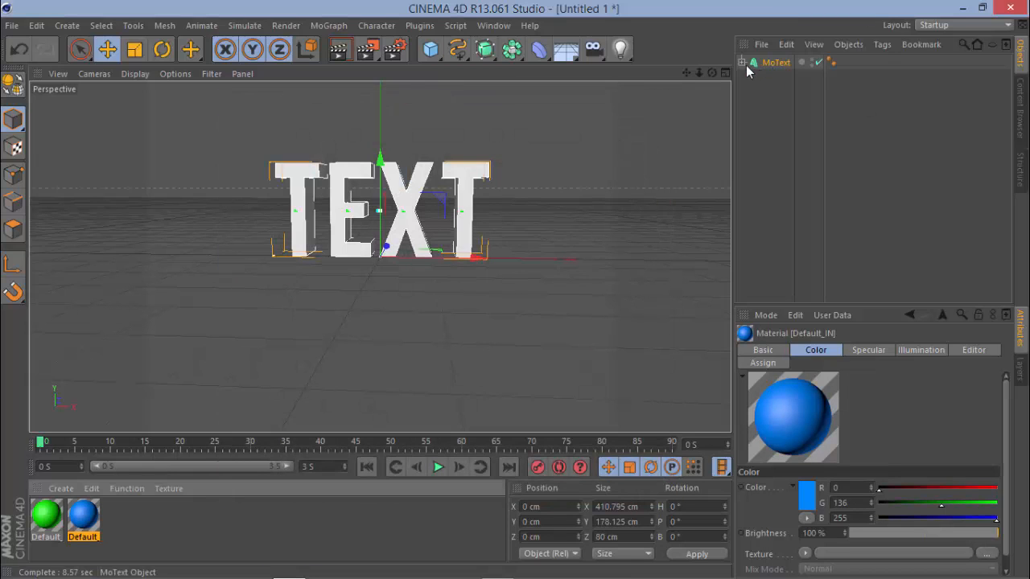
Step: Move the four NitroBlast letter objects out of the MoText hierarchy and delete the MoText object
{"action": "left_click", "coordinate": [741, 62]}
{"action": "left_click", "coordinate": [792, 78]}
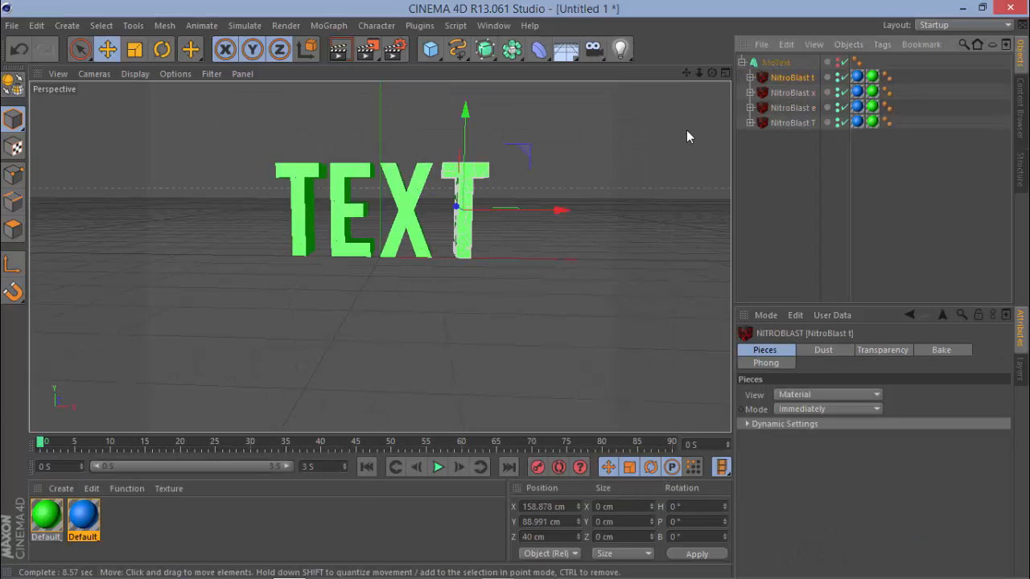
{"action": "left_click", "coordinate": [788, 122], "text": "shift"}
{"action": "left_click_drag", "start_coordinate": [792, 81], "coordinate": [783, 151]}
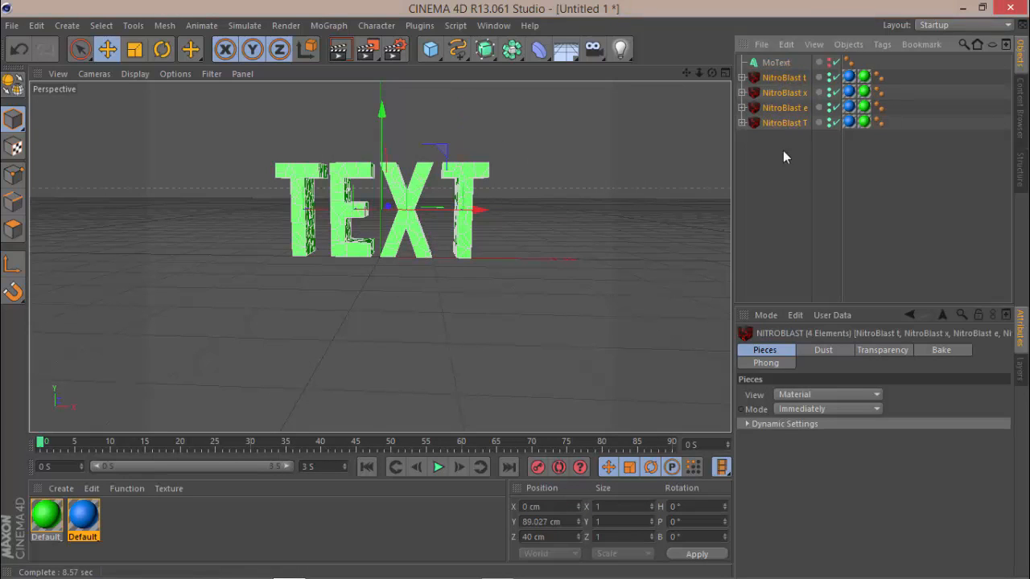
{"action": "left_click", "coordinate": [781, 62]}
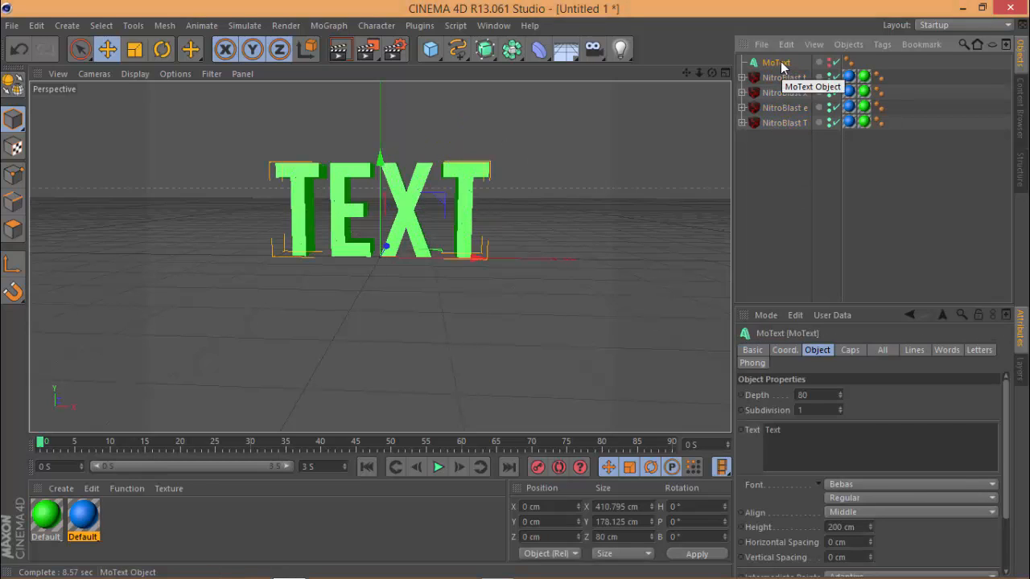
{"action": "key", "text": "Delete"}
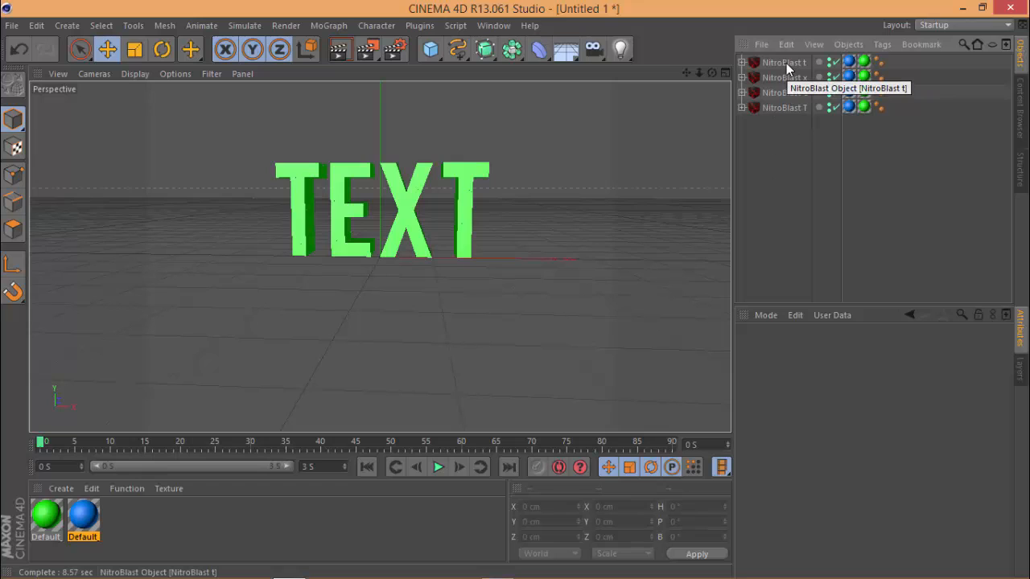
{"action": "left_click", "coordinate": [786, 62]}
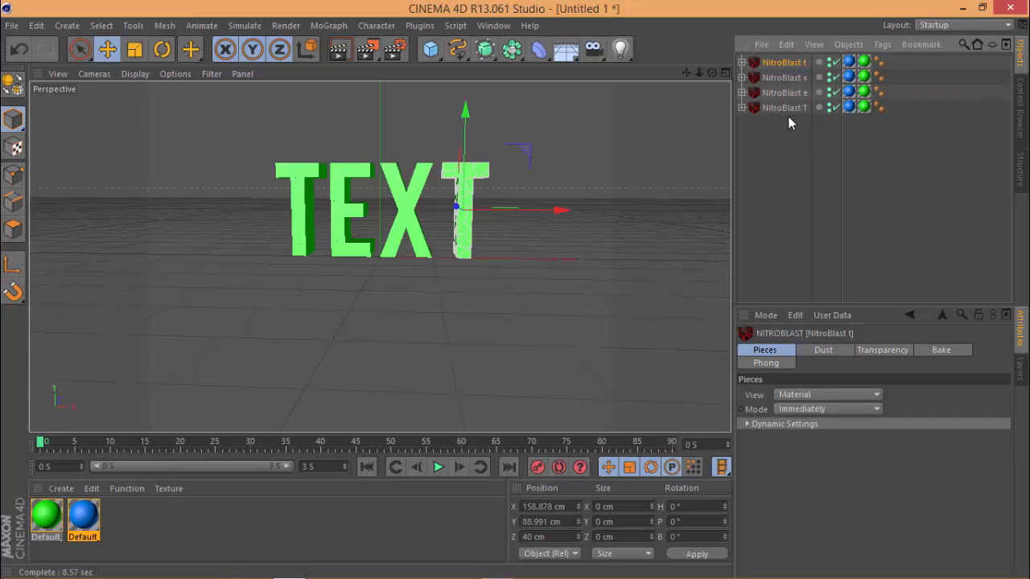
{"action": "left_click", "coordinate": [786, 108], "text": "shift"}
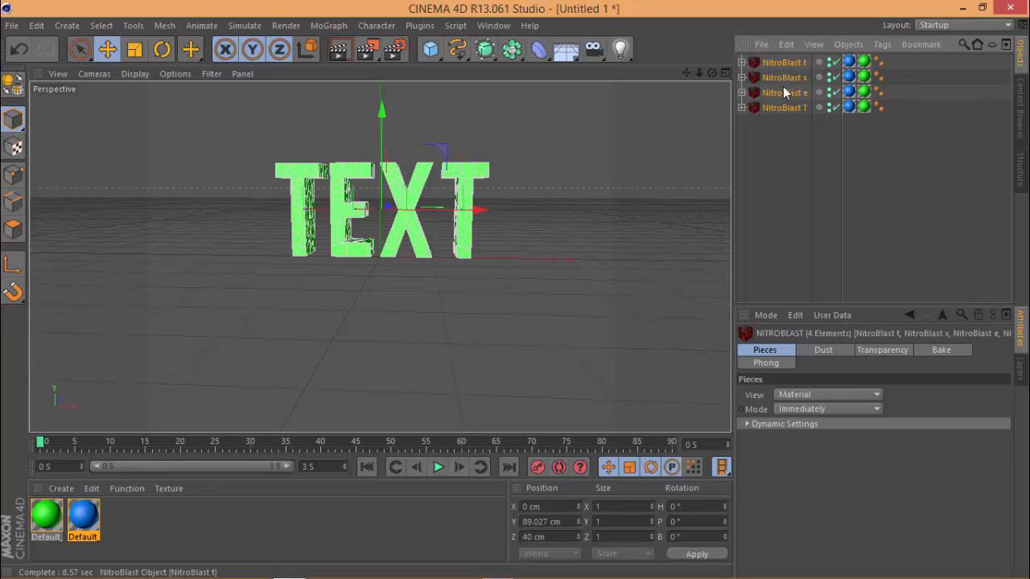
{"action": "left_click", "coordinate": [779, 211]}
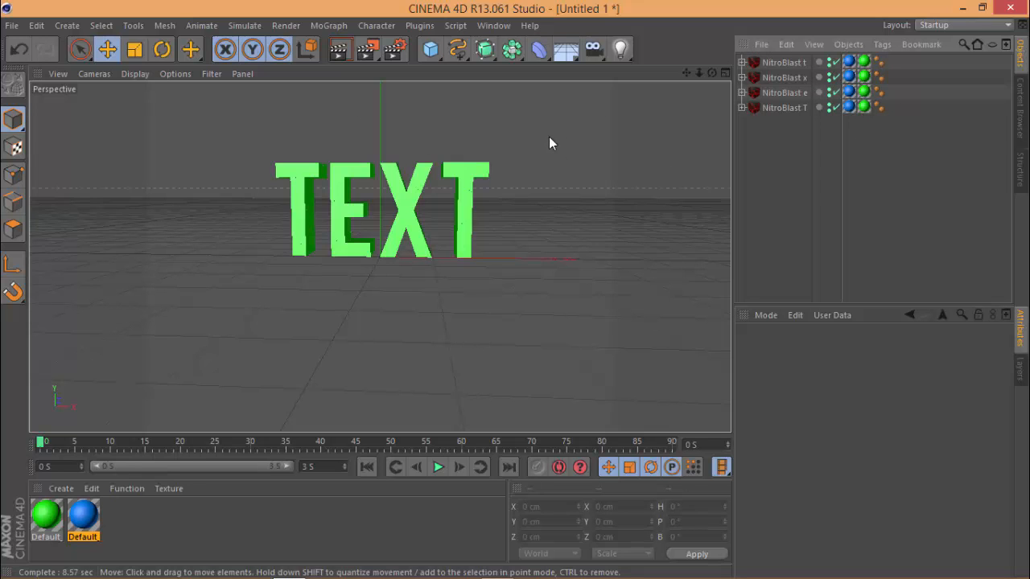
{"action": "left_click_drag", "start_coordinate": [712, 73], "coordinate": [515, 291]}
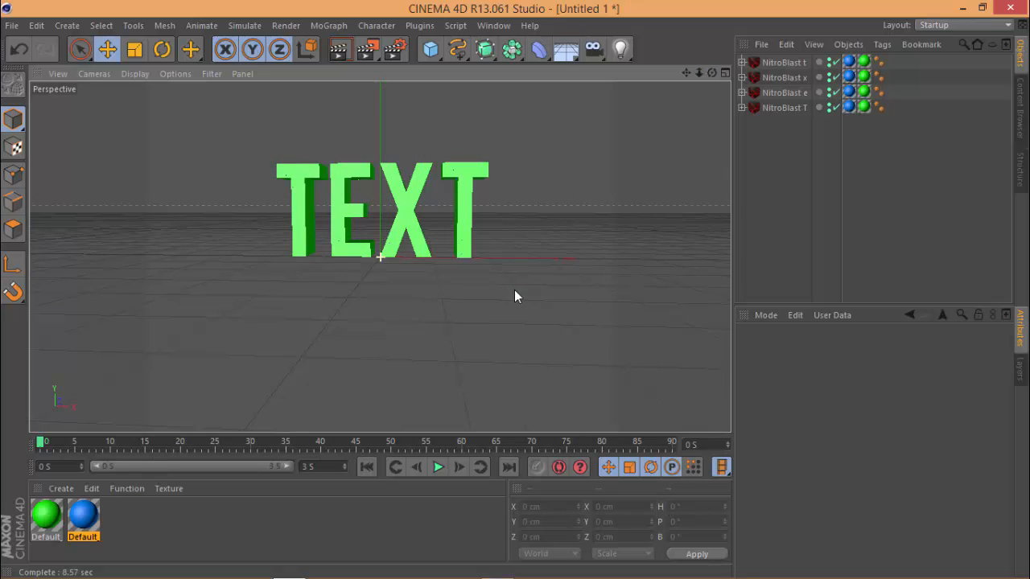
Step: Expand the NitroBlast t object and add a MoGraph Fracture object to the scene
{"action": "left_click", "coordinate": [741, 62]}
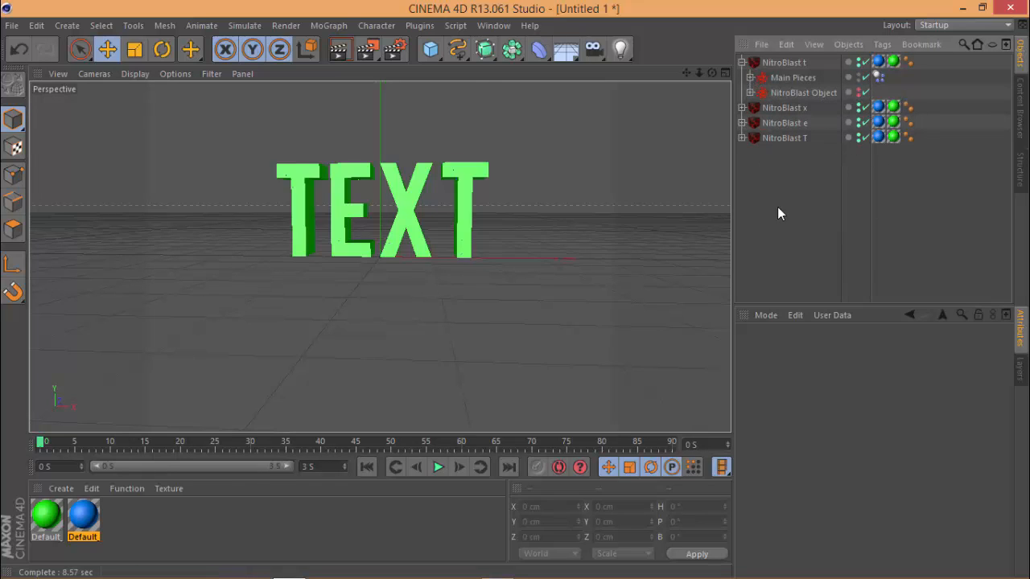
{"action": "left_click", "coordinate": [326, 25]}
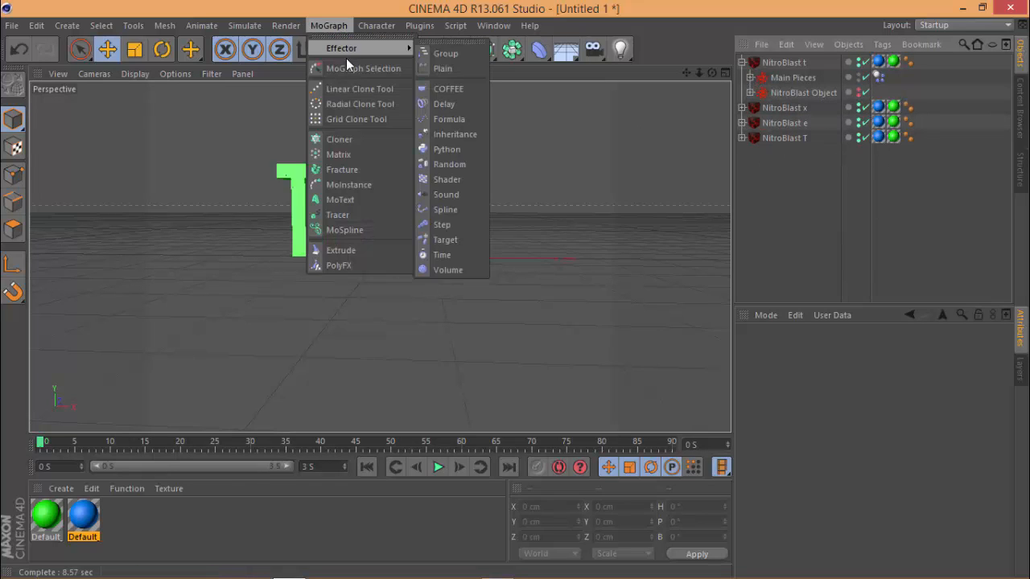
{"action": "left_click", "coordinate": [337, 173]}
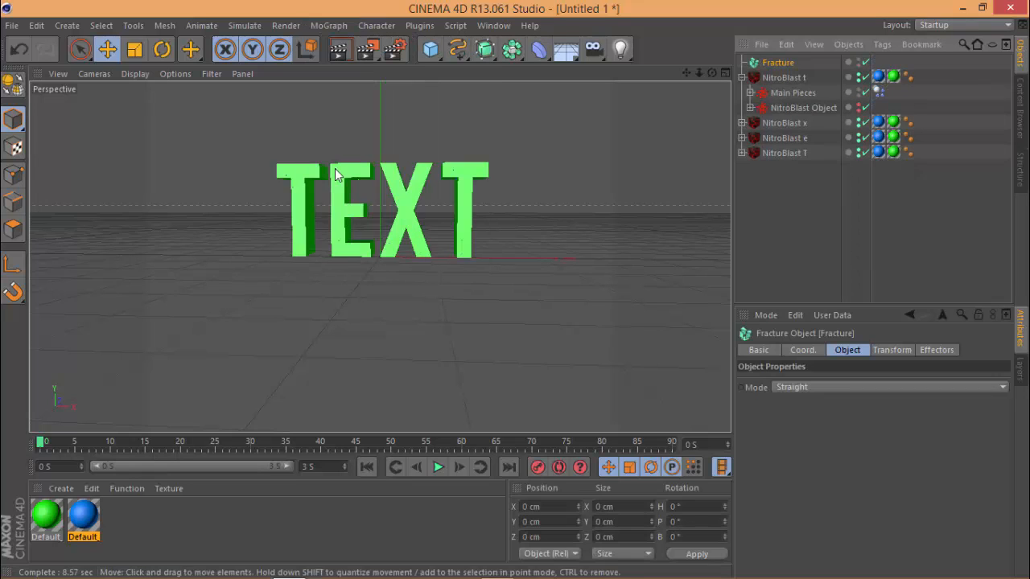
Step: Move all dynamic pieces of NitroBlast t, Piece 0 through Piece 148, into the Fracture object and collapse it
{"action": "left_click", "coordinate": [742, 78]}
{"action": "left_click", "coordinate": [741, 78]}
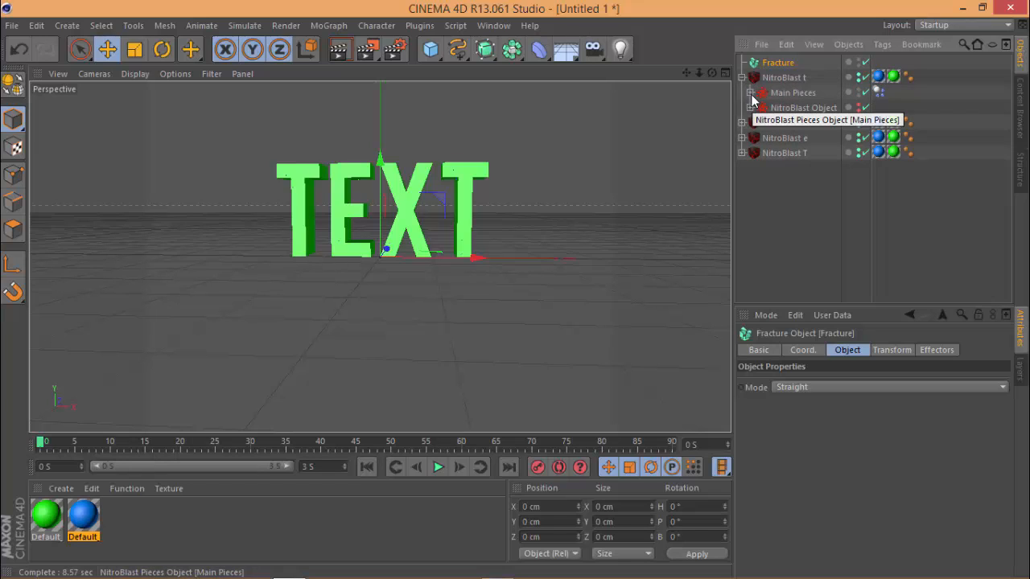
{"action": "left_click", "coordinate": [749, 93]}
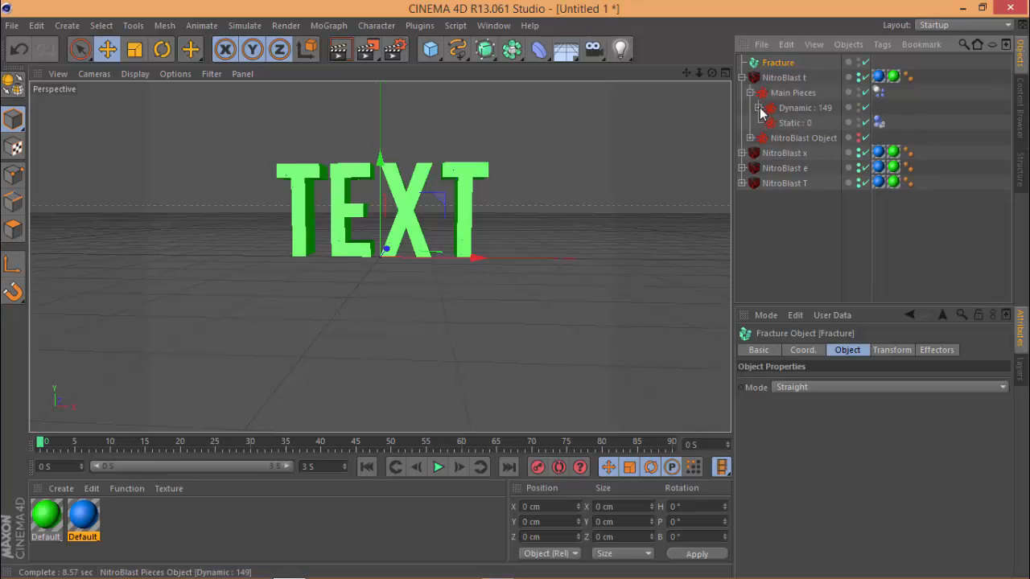
{"action": "left_click", "coordinate": [757, 108]}
{"action": "left_click", "coordinate": [792, 123]}
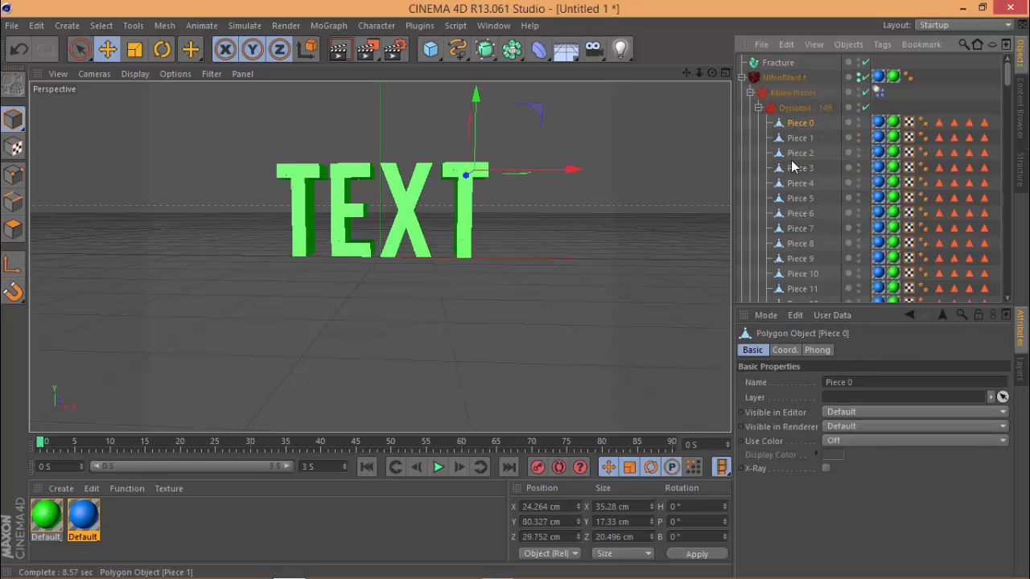
{"action": "scroll", "coordinate": [810, 161], "scroll_direction": "down", "scroll_amount": 20}
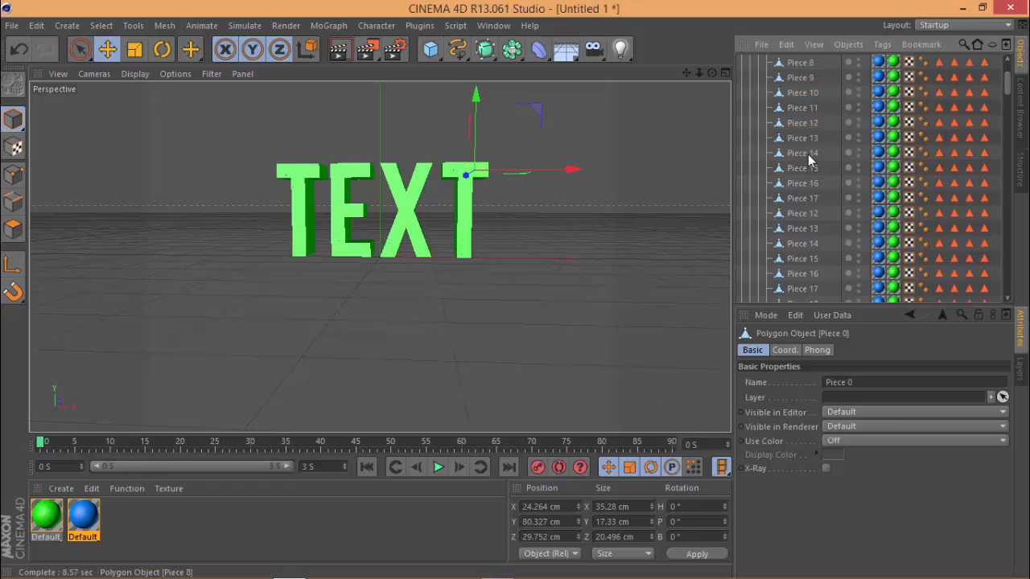
{"action": "scroll", "coordinate": [810, 160], "scroll_direction": "down", "scroll_amount": 12}
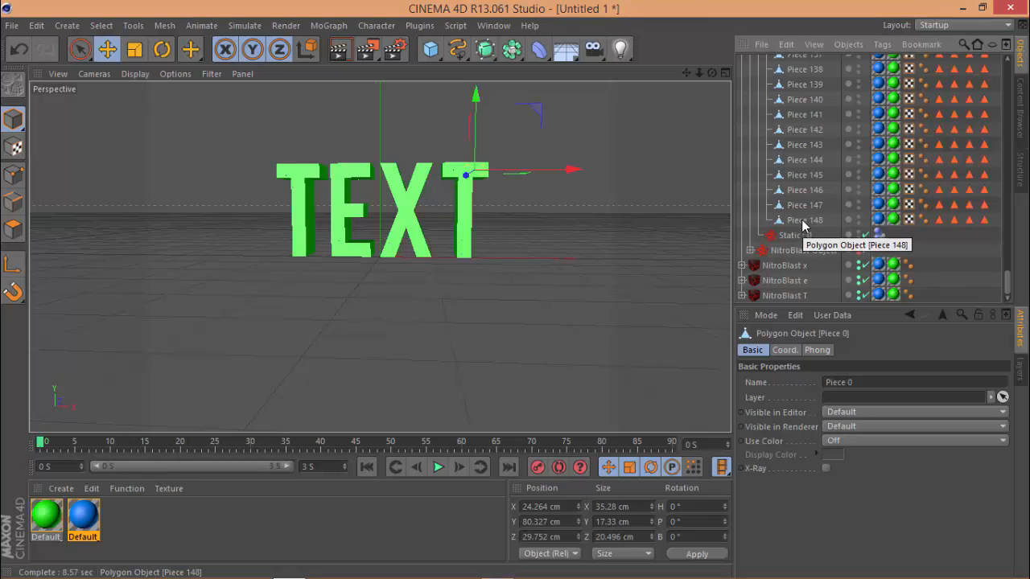
{"action": "left_click", "coordinate": [801, 221], "text": "shift"}
{"action": "scroll", "coordinate": [801, 141], "scroll_direction": "up", "scroll_amount": 5}
{"action": "scroll", "coordinate": [801, 137], "scroll_direction": "up", "scroll_amount": 20}
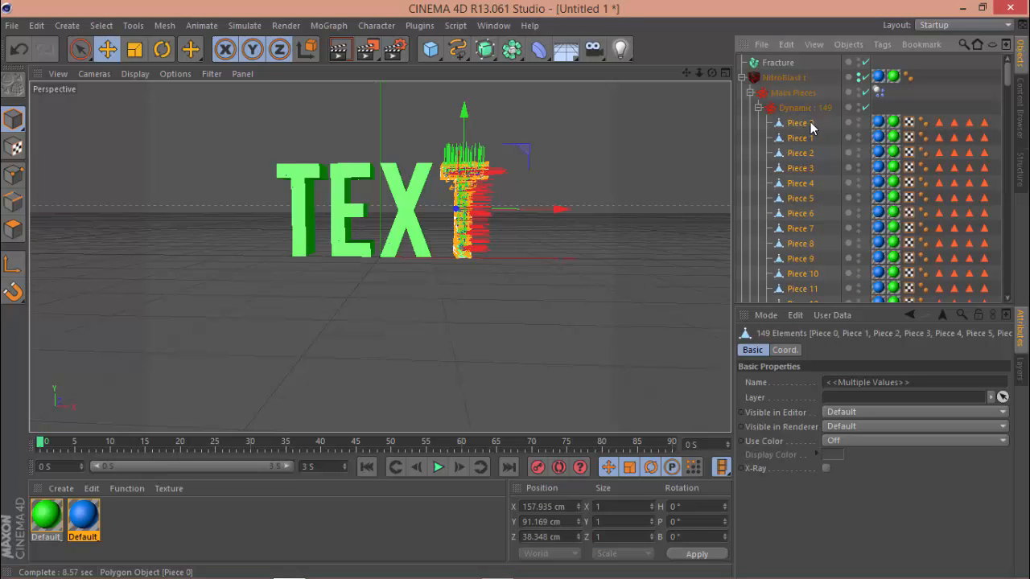
{"action": "left_click_drag", "start_coordinate": [780, 72], "coordinate": [777, 63]}
{"action": "left_click", "coordinate": [742, 62]}
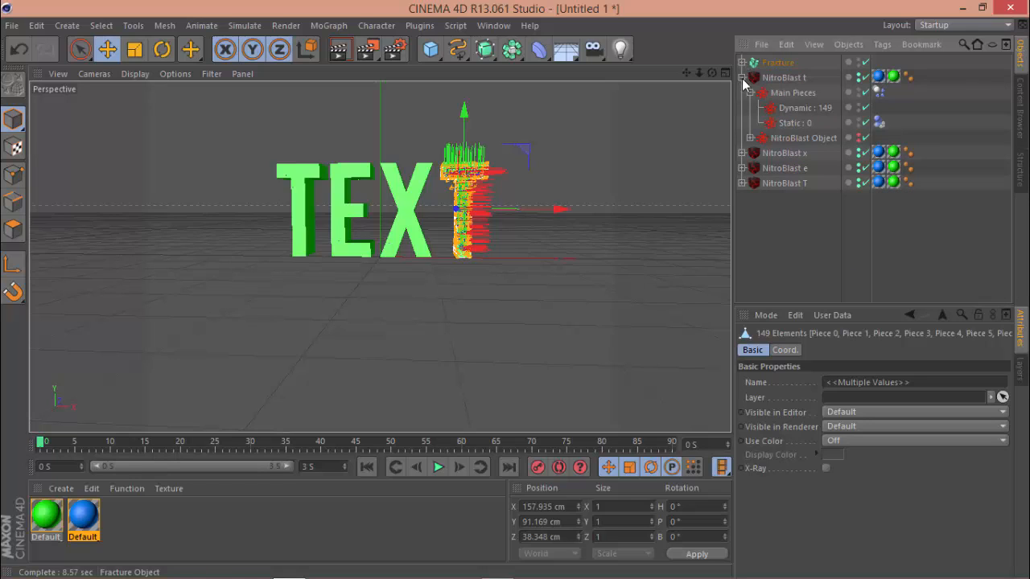
Step: Collapse the emptied NitroBlast t object and delete it
{"action": "left_click", "coordinate": [741, 77]}
{"action": "left_click", "coordinate": [782, 78]}
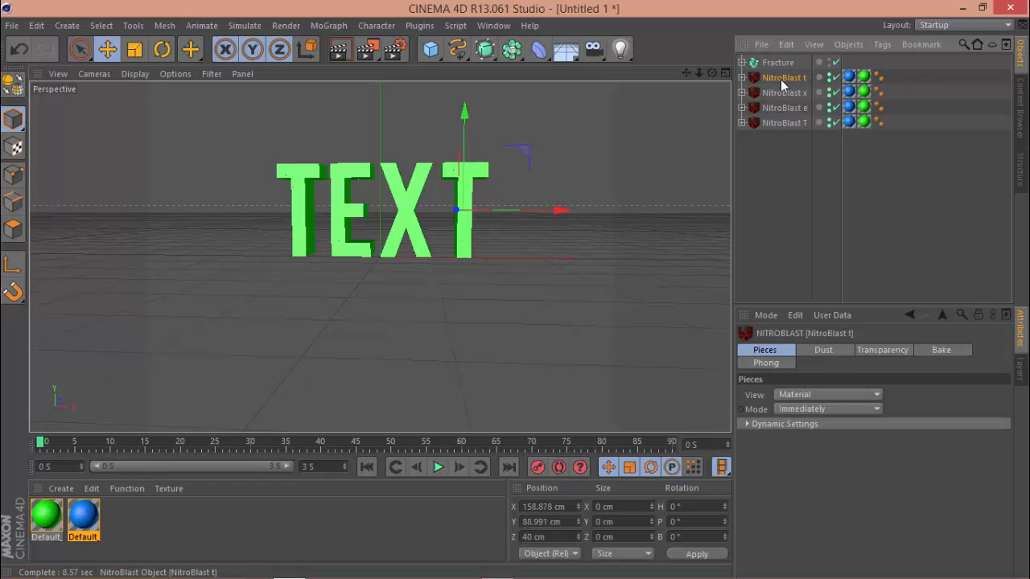
{"action": "key", "text": "Delete"}
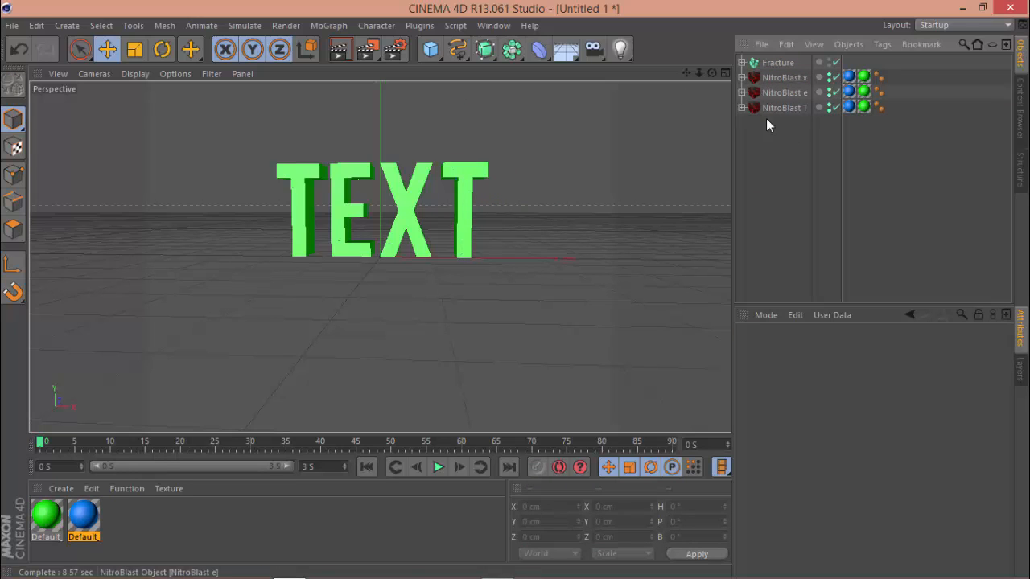
Step: Move all dynamic pieces of NitroBlast x, Piece 0 through Piece 148, into the Fracture object
{"action": "left_click", "coordinate": [741, 78]}
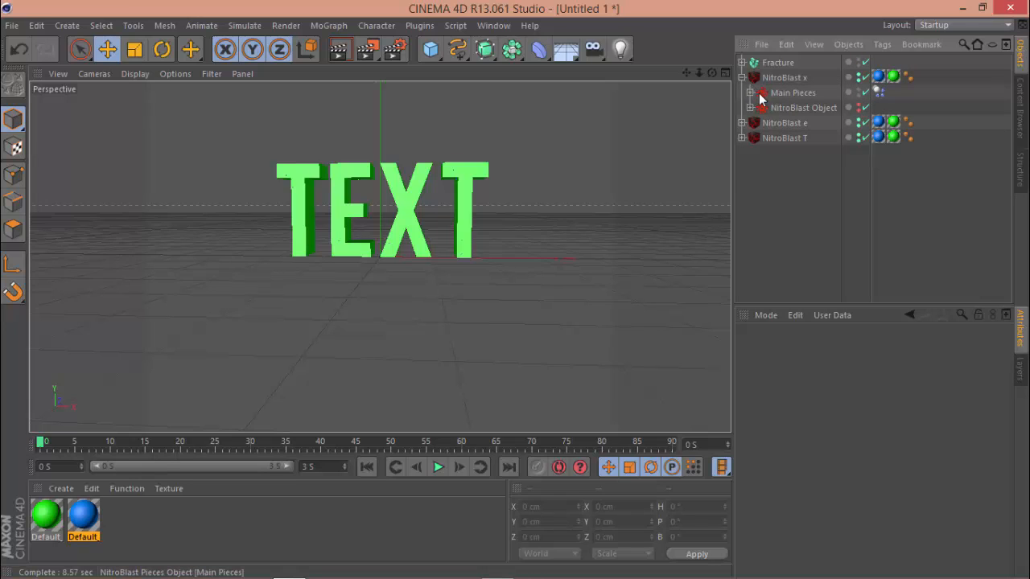
{"action": "left_click", "coordinate": [750, 92]}
{"action": "left_click", "coordinate": [758, 108]}
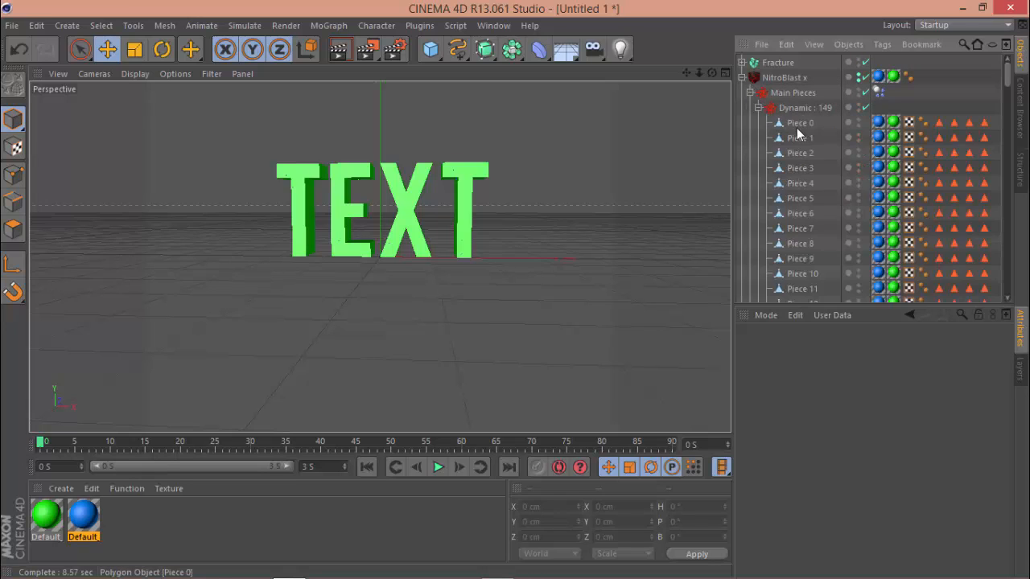
{"action": "left_click", "coordinate": [798, 123]}
{"action": "scroll", "coordinate": [798, 178], "scroll_direction": "down", "scroll_amount": 15}
{"action": "scroll", "coordinate": [799, 180], "scroll_direction": "down", "scroll_amount": 10}
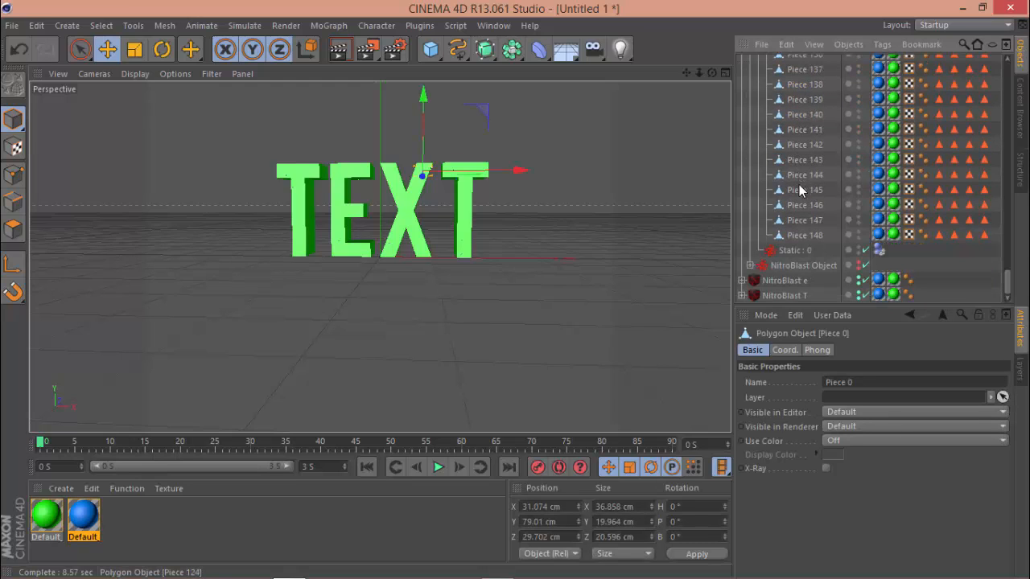
{"action": "left_click", "coordinate": [804, 235], "text": "shift"}
{"action": "scroll", "coordinate": [803, 161], "scroll_direction": "up", "scroll_amount": 20}
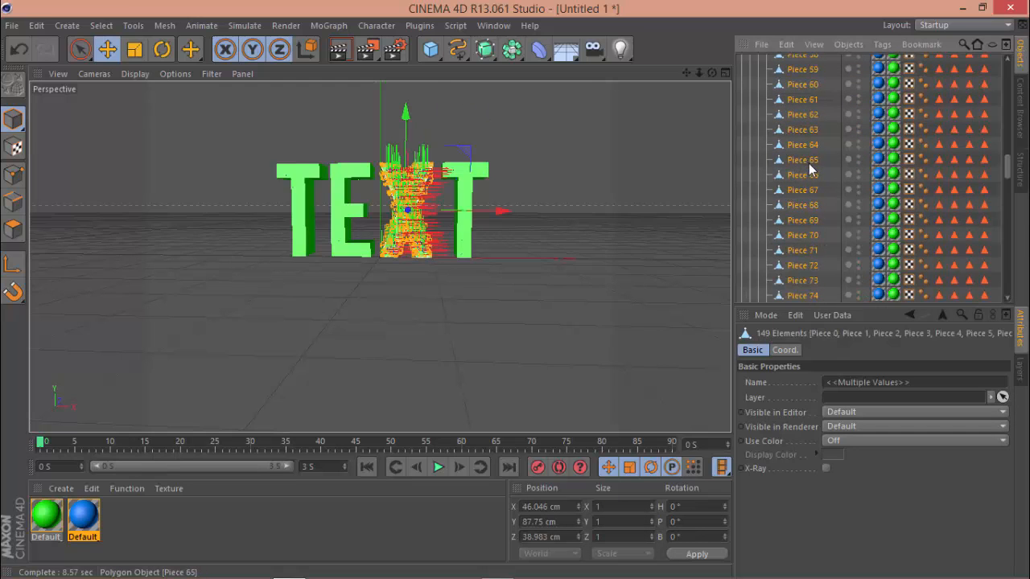
{"action": "scroll", "coordinate": [804, 163], "scroll_direction": "up", "scroll_amount": 6}
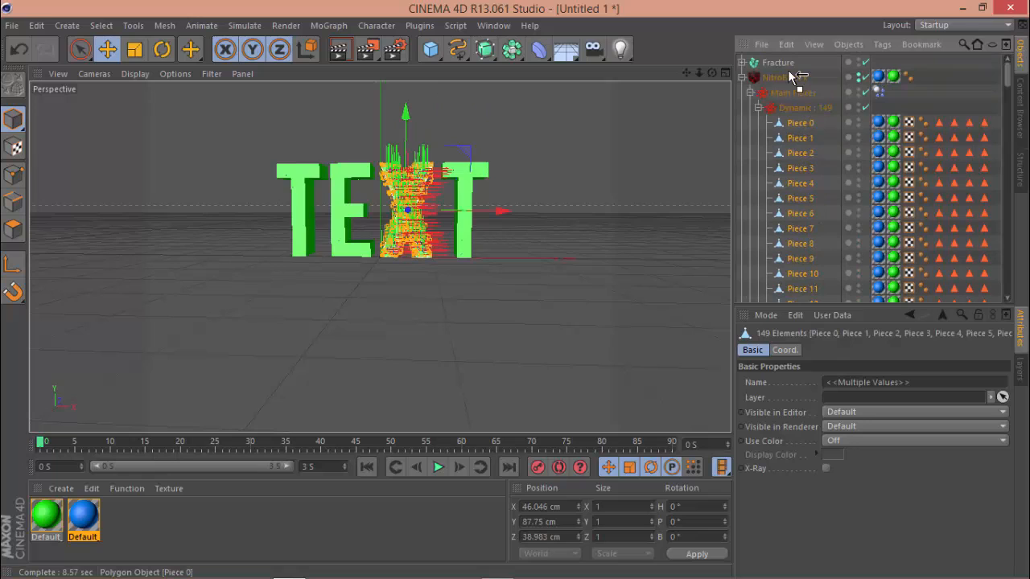
{"action": "left_click_drag", "start_coordinate": [787, 68], "coordinate": [752, 73]}
{"action": "key", "text": "ctrl+z"}
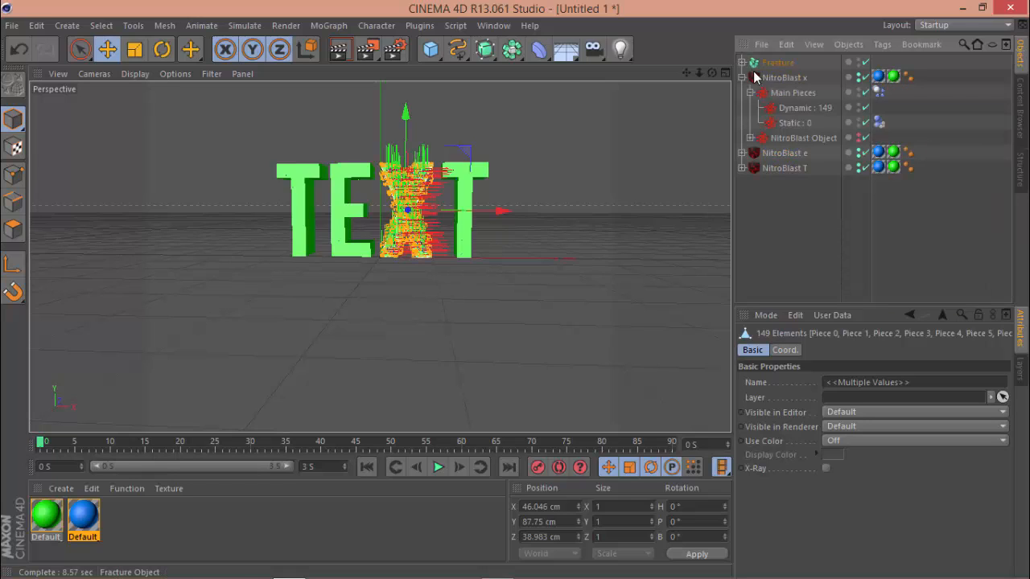
Step: Collapse the emptied NitroBlast x object and delete it
{"action": "left_click", "coordinate": [750, 92]}
{"action": "left_click", "coordinate": [740, 77]}
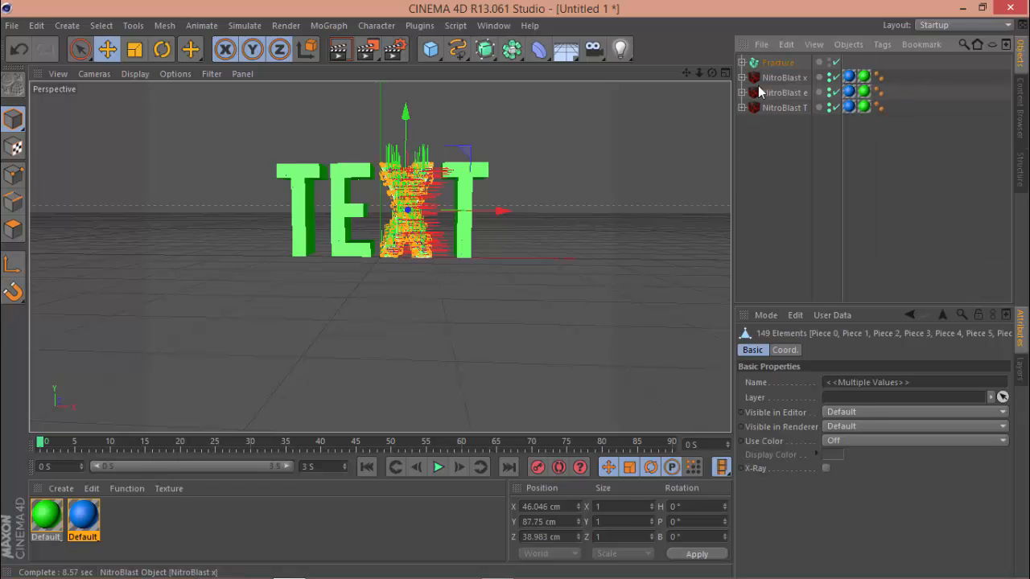
{"action": "left_click", "coordinate": [770, 80]}
{"action": "key", "text": "Delete"}
Step: Move all dynamic pieces of NitroBlast e, starting from Piece 0, into the Fracture object
{"action": "left_click", "coordinate": [741, 77]}
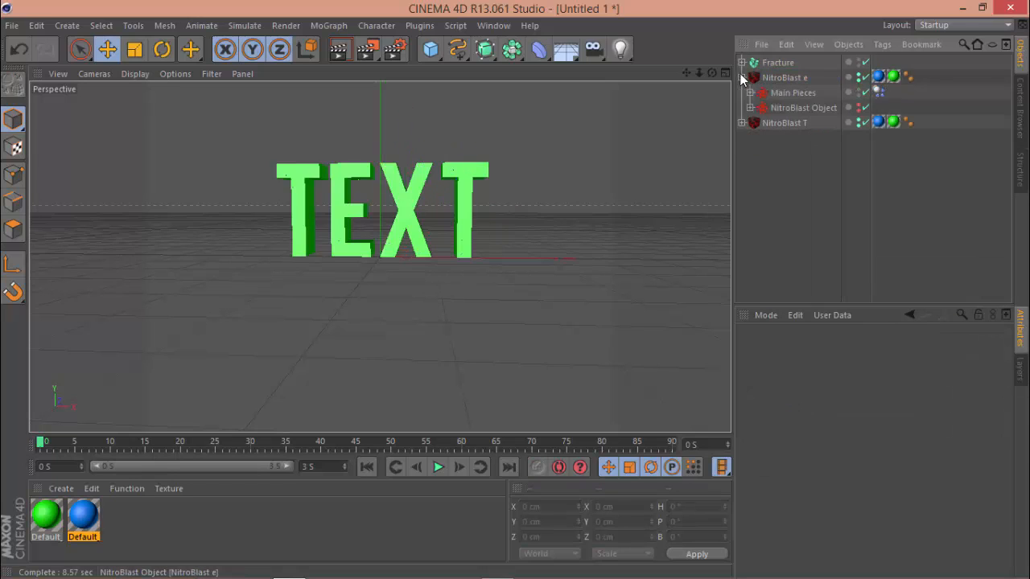
{"action": "left_click", "coordinate": [750, 93]}
{"action": "left_click", "coordinate": [792, 108]}
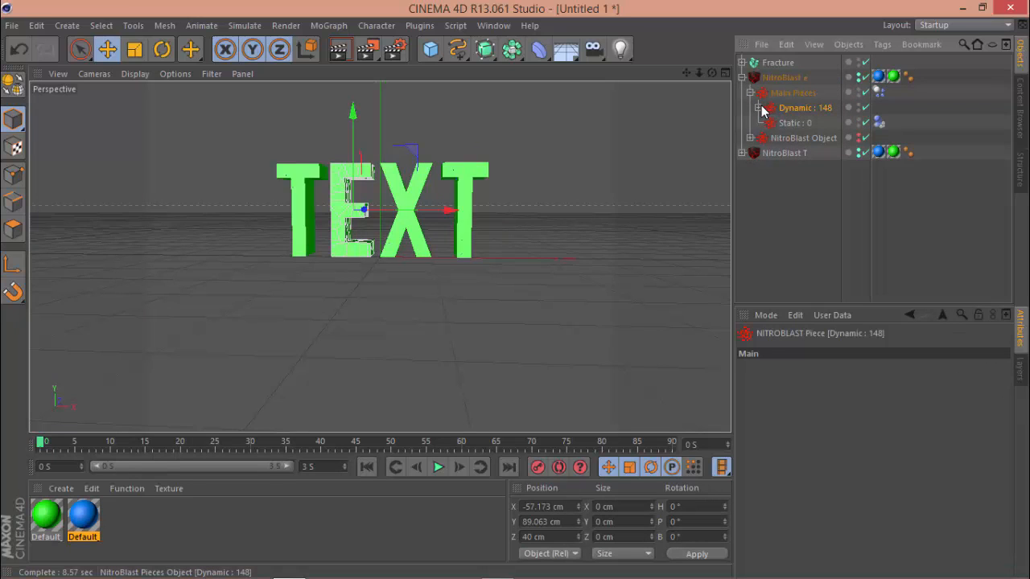
{"action": "left_click", "coordinate": [758, 107]}
{"action": "left_click", "coordinate": [797, 122]}
{"action": "scroll", "coordinate": [801, 157], "scroll_direction": "down", "scroll_amount": 20}
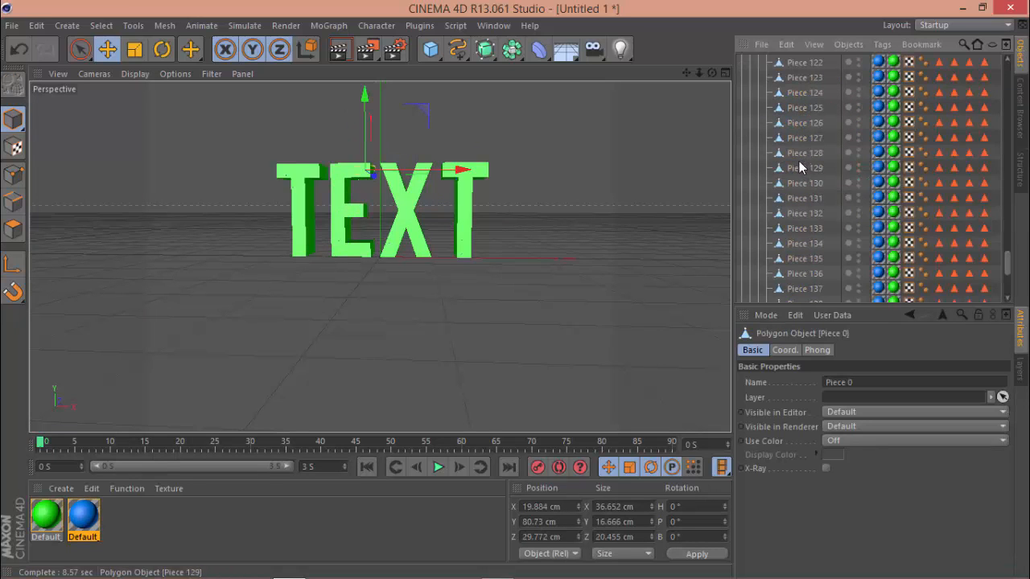
{"action": "left_click", "coordinate": [816, 250], "text": "shift"}
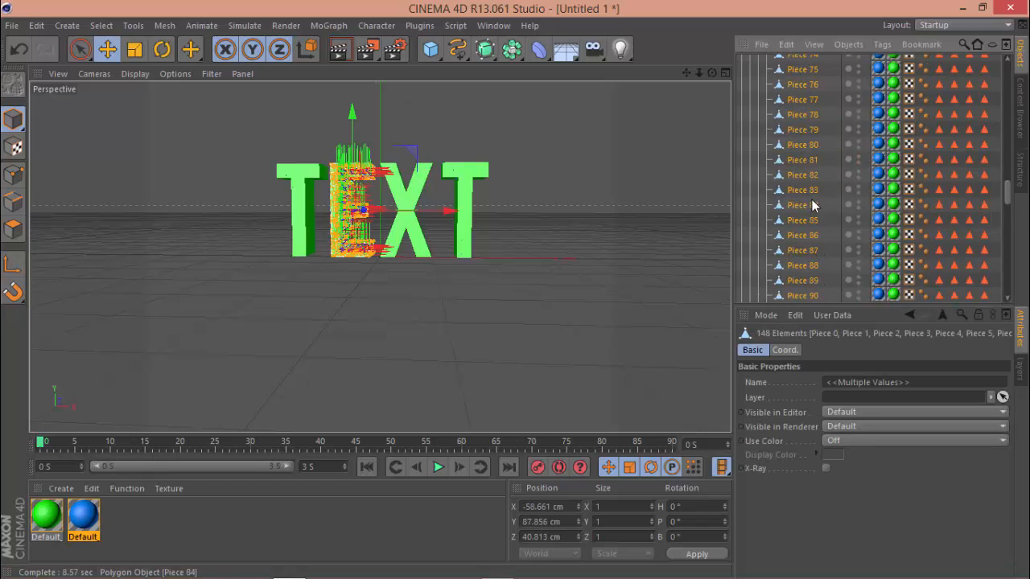
{"action": "scroll", "coordinate": [819, 196], "scroll_direction": "up", "scroll_amount": 20}
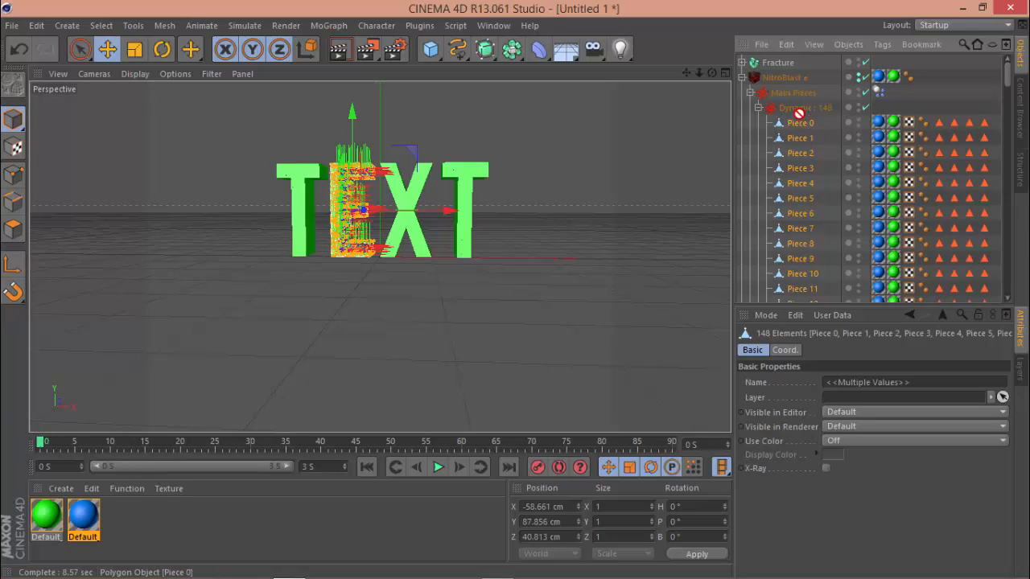
Step: Collapse the emptied NitroBlast e object and delete it
{"action": "left_click", "coordinate": [742, 77]}
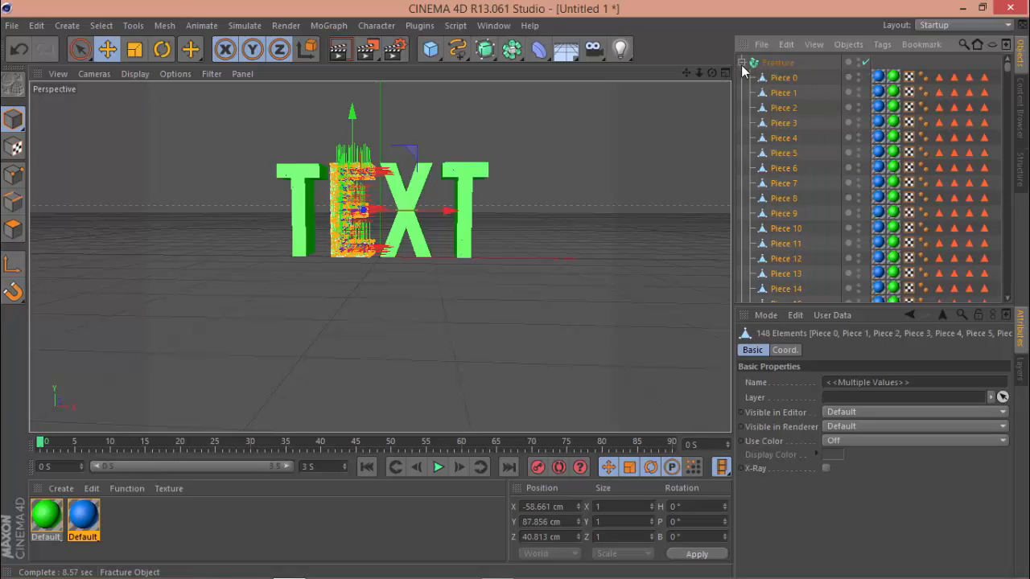
{"action": "left_click", "coordinate": [776, 78]}
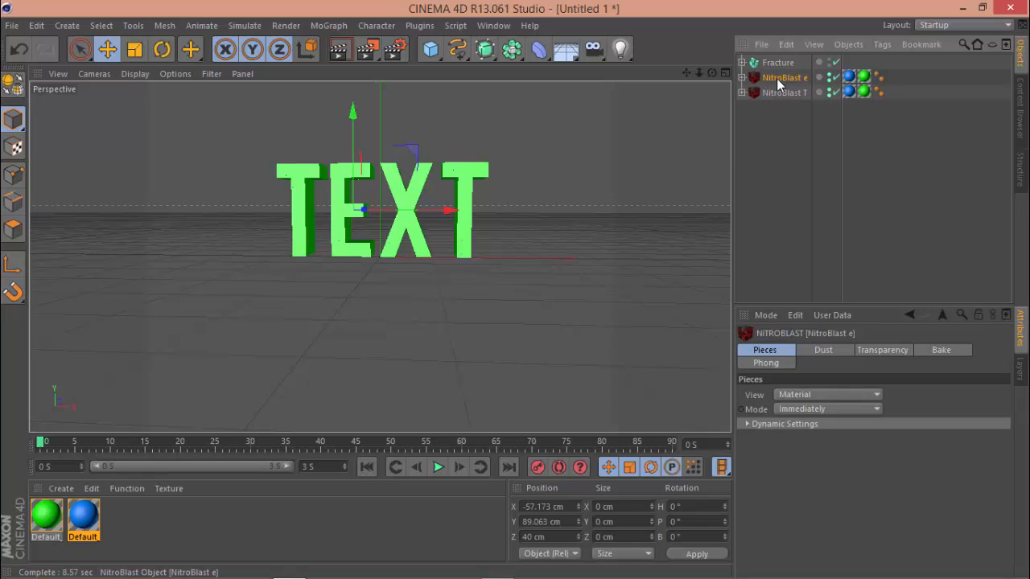
{"action": "key", "text": "Delete"}
Step: Move all dynamic pieces of NitroBlast T, Piece 0 through Piece 148, into the Fracture object
{"action": "left_click", "coordinate": [741, 77]}
{"action": "left_click", "coordinate": [750, 92]}
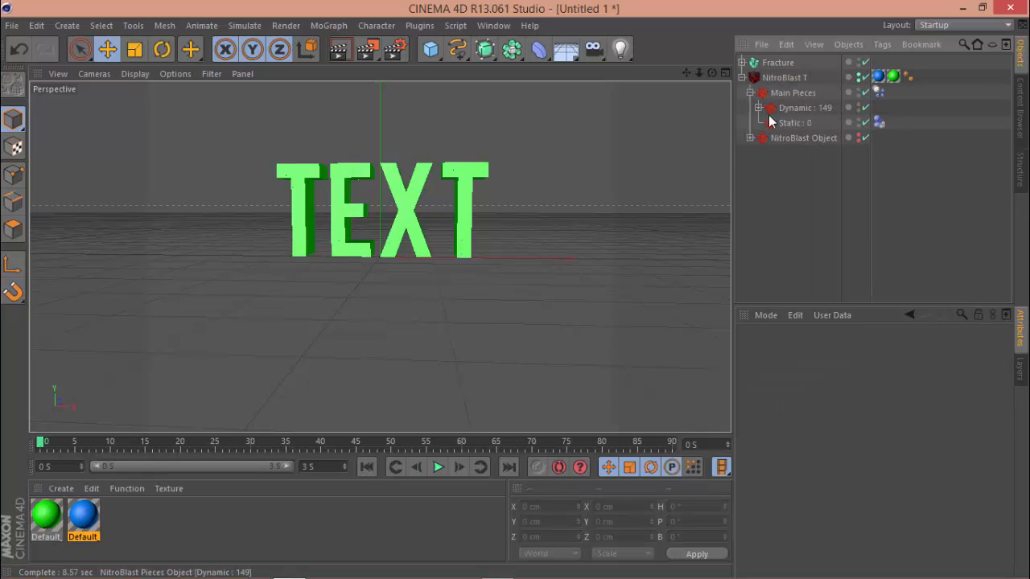
{"action": "left_click", "coordinate": [758, 108]}
{"action": "left_click", "coordinate": [785, 123]}
{"action": "scroll", "coordinate": [788, 164], "scroll_direction": "down", "scroll_amount": 20}
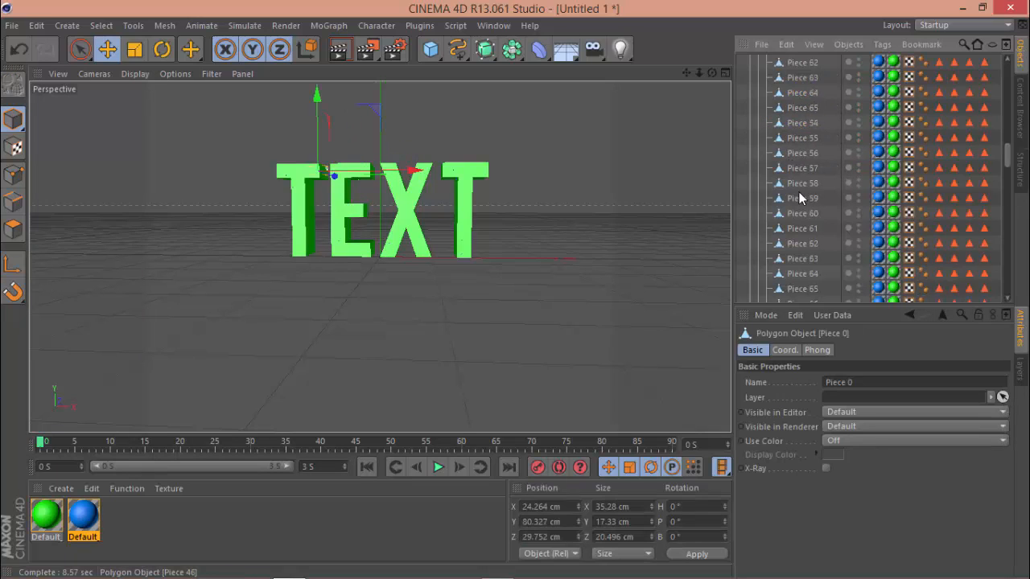
{"action": "left_click", "coordinate": [815, 267], "text": "shift"}
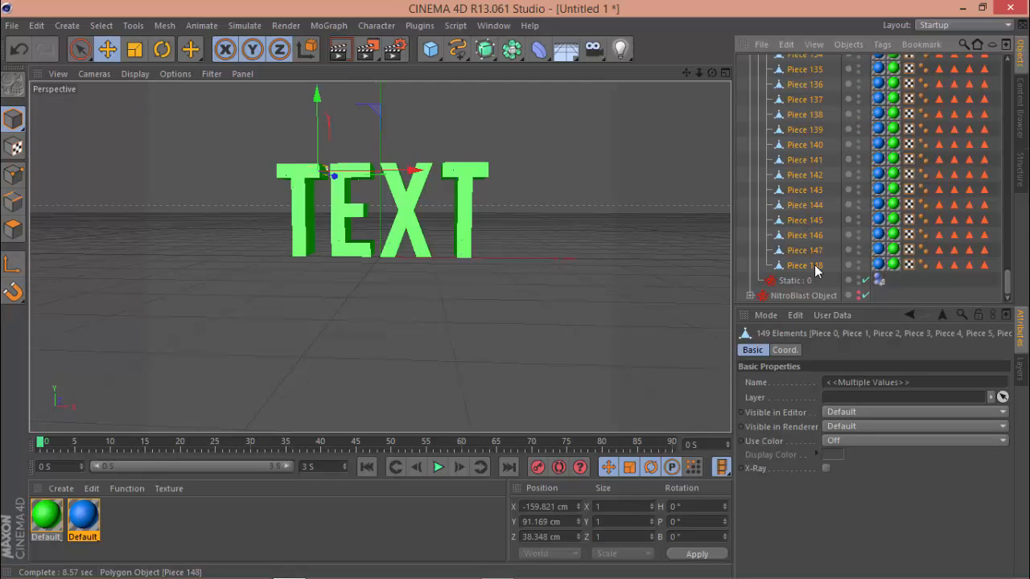
{"action": "scroll", "coordinate": [812, 199], "scroll_direction": "up", "scroll_amount": 20}
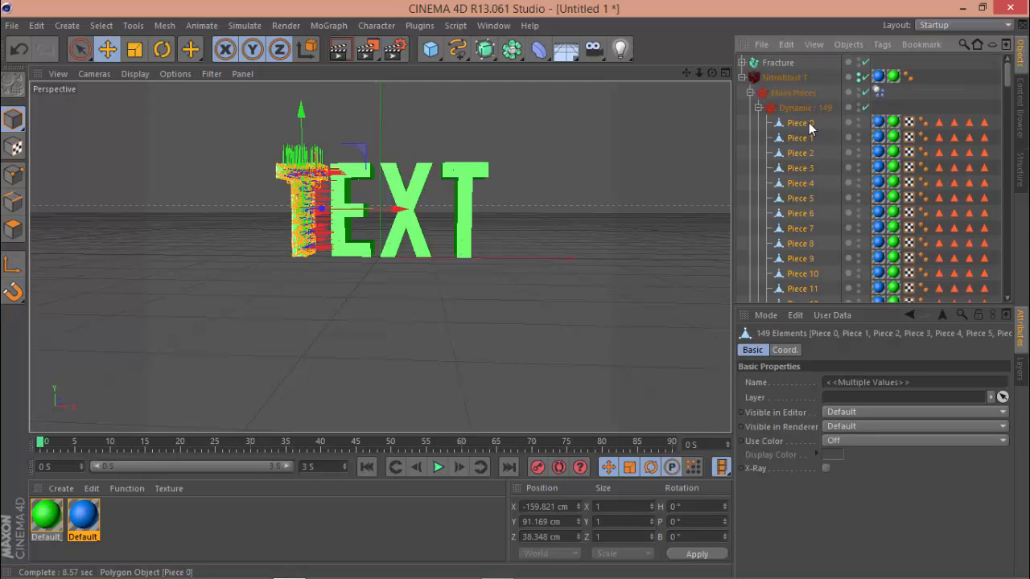
{"action": "scroll", "coordinate": [759, 81], "scroll_direction": "down", "scroll_amount": 1}
{"action": "left_click", "coordinate": [755, 81]}
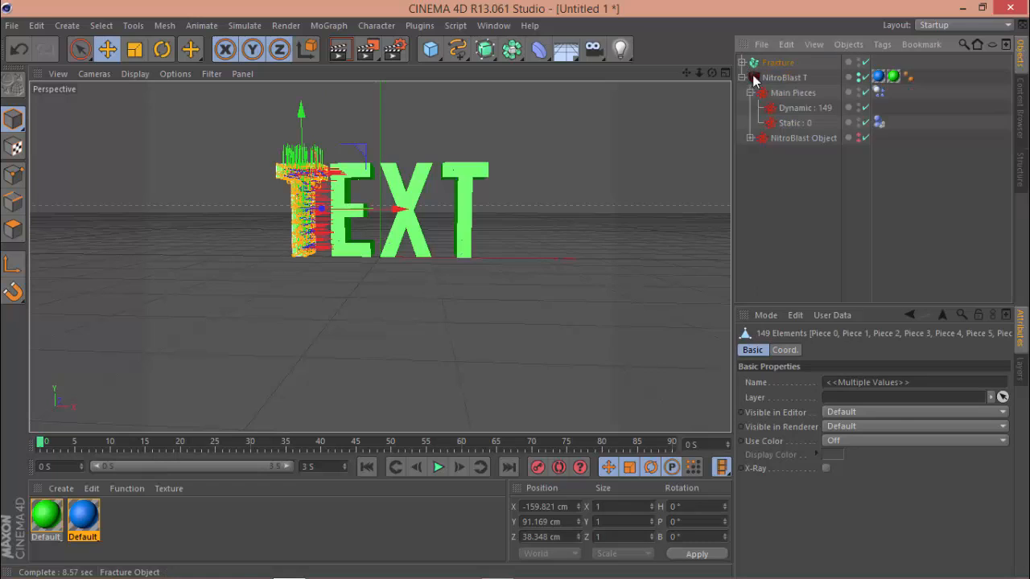
Step: Collapse the emptied NitroBlast T object and delete it
{"action": "left_click", "coordinate": [743, 78]}
{"action": "left_click", "coordinate": [780, 78]}
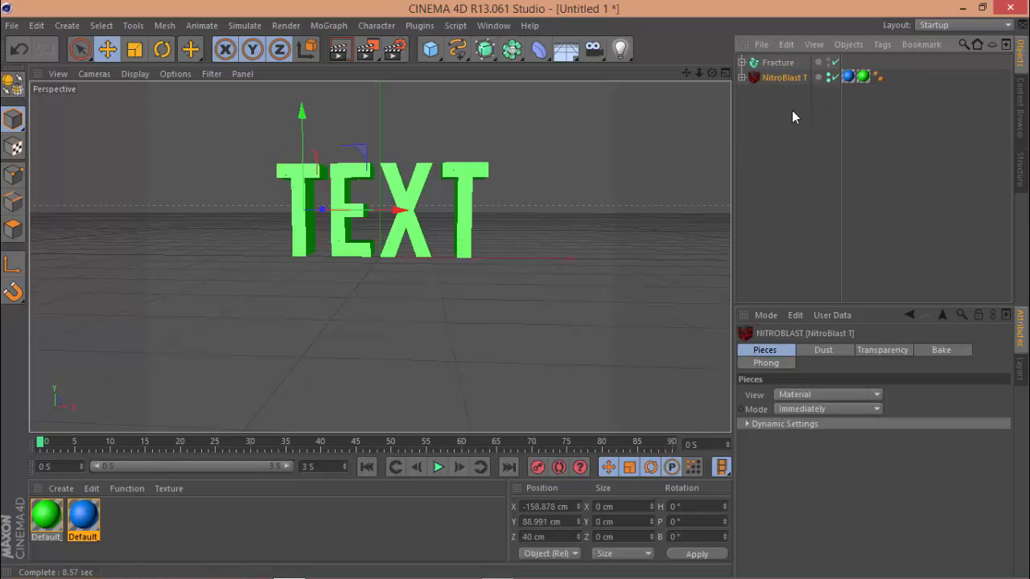
{"action": "key", "text": "Delete"}
Step: Select the Fracture object and examine the fracture lines on the gathered letters up close and from the front
{"action": "left_click", "coordinate": [779, 62]}
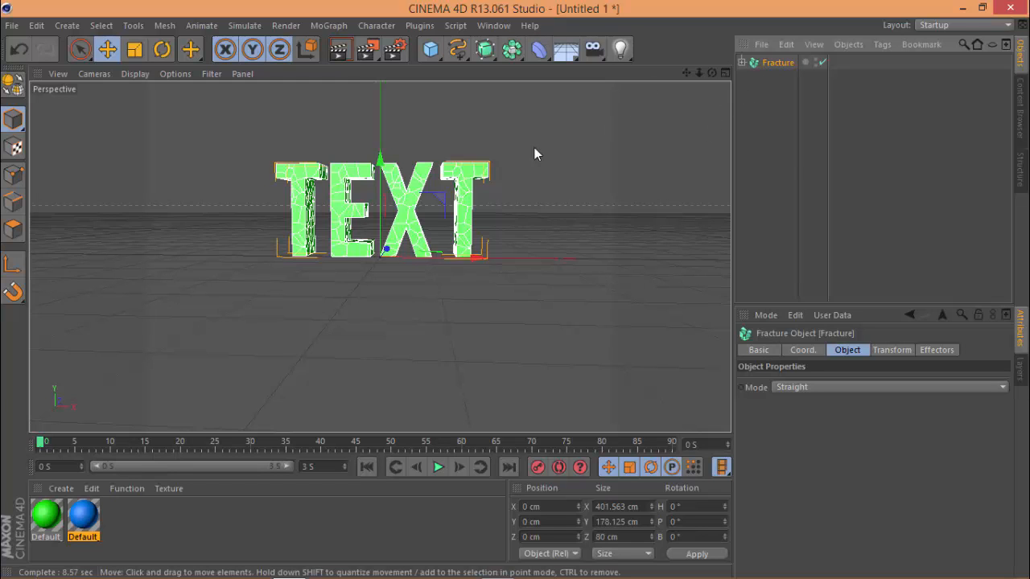
{"action": "scroll", "coordinate": [464, 203], "scroll_direction": "up", "scroll_amount": 10}
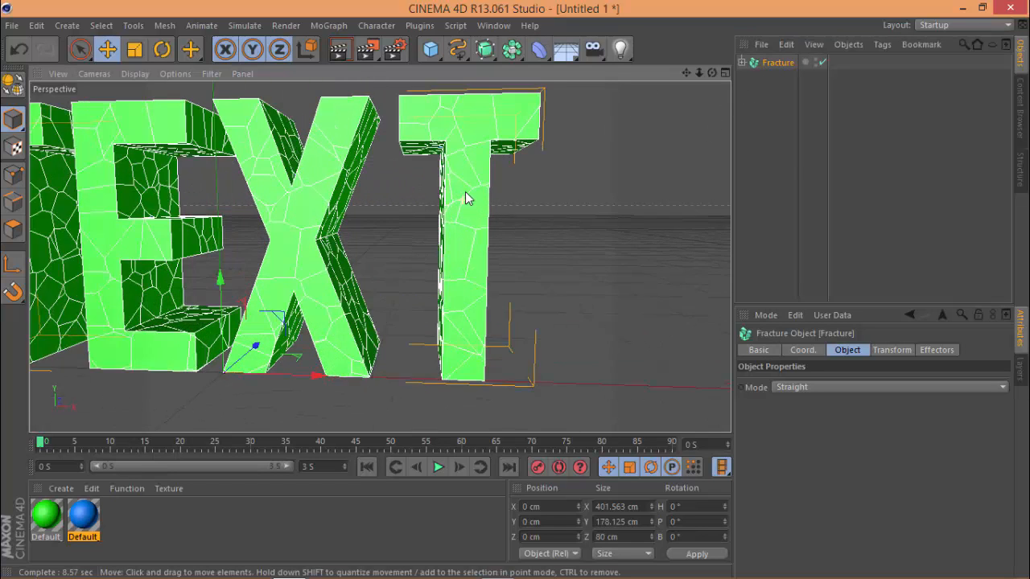
{"action": "scroll", "coordinate": [465, 199], "scroll_direction": "up", "scroll_amount": 3}
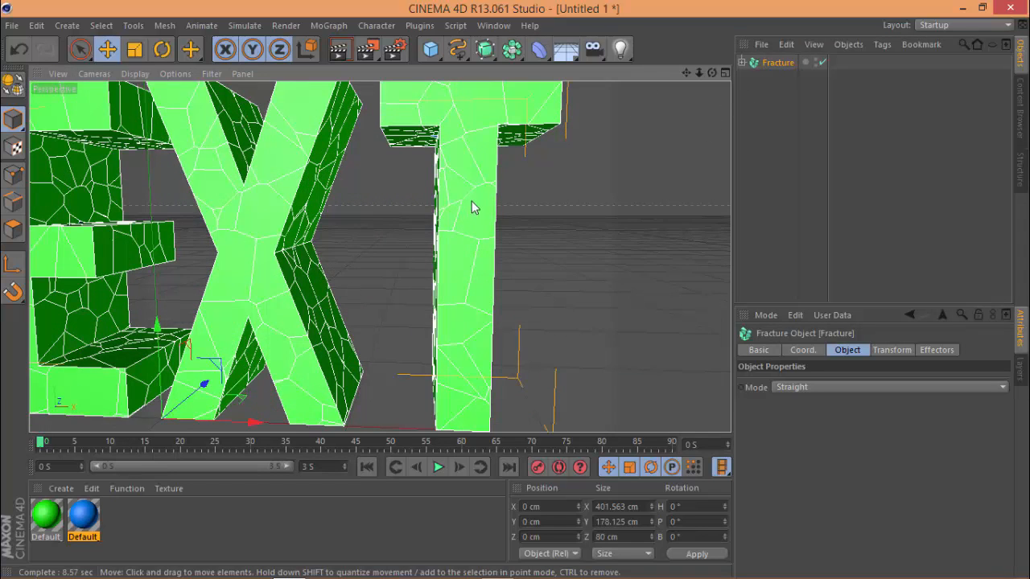
{"action": "scroll", "coordinate": [241, 222], "scroll_direction": "down", "scroll_amount": 15}
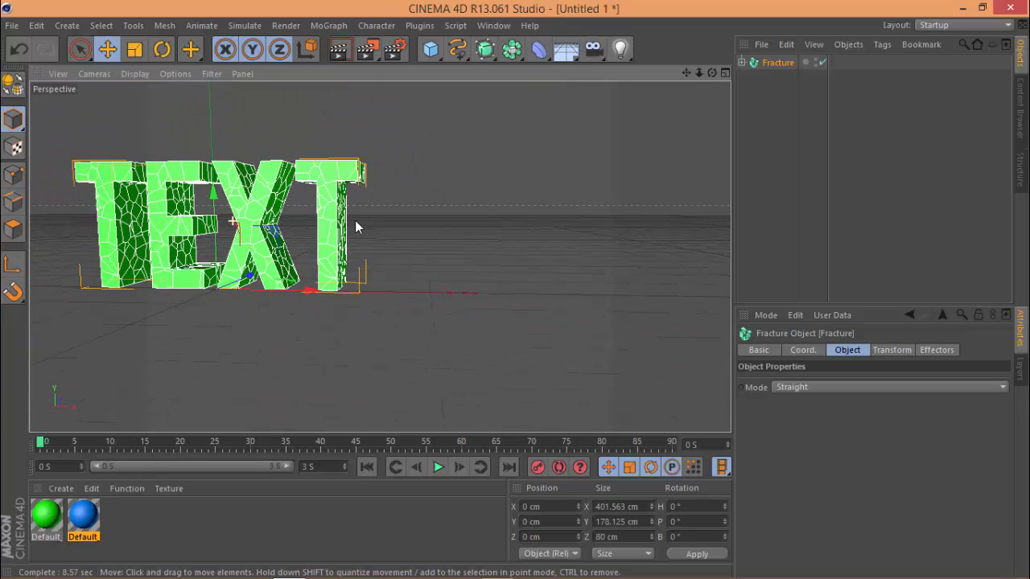
{"action": "left_click_drag", "start_coordinate": [685, 72], "coordinate": [509, 294]}
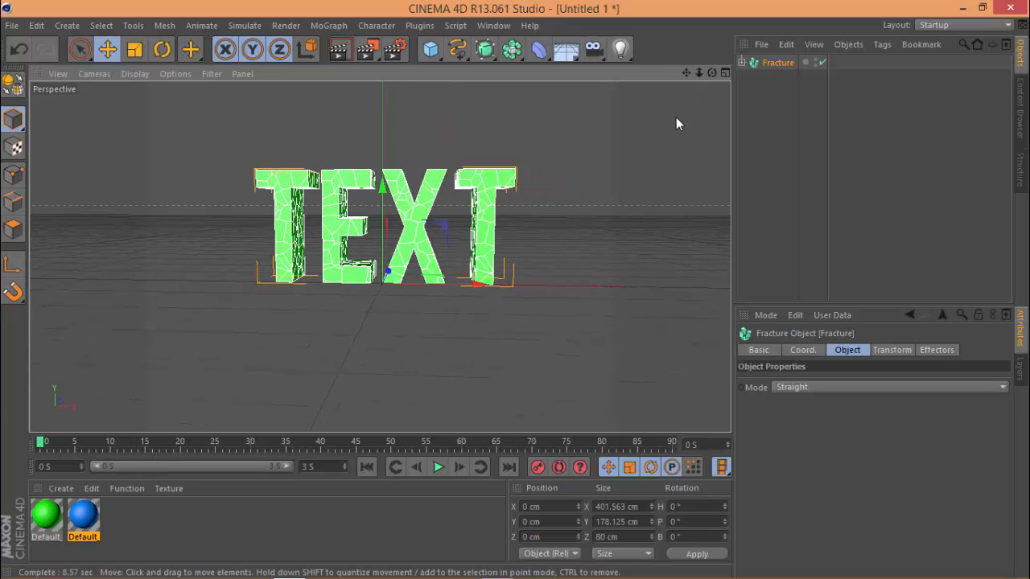
Step: Open the Thrausi plugin to view its break settings and close it without breaking anything
{"action": "left_click", "coordinate": [769, 103]}
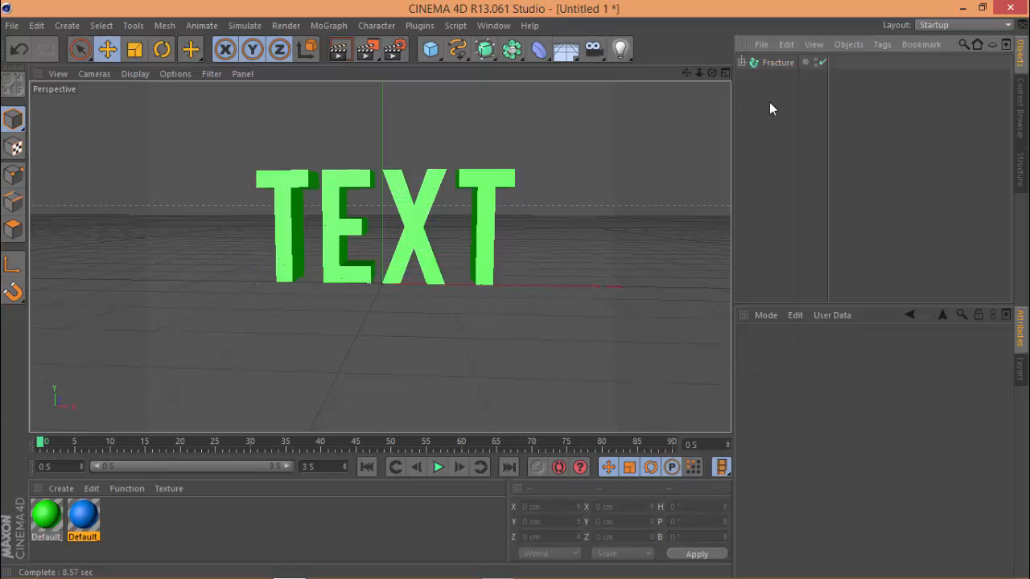
{"action": "left_click", "coordinate": [427, 29]}
{"action": "mouse_move", "coordinate": [524, 109]}
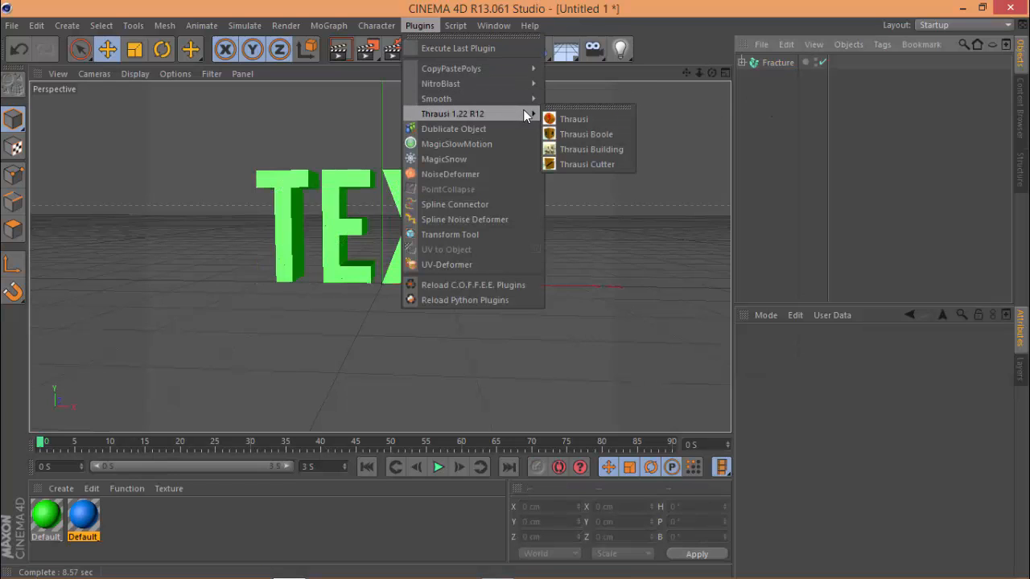
{"action": "left_click", "coordinate": [547, 118]}
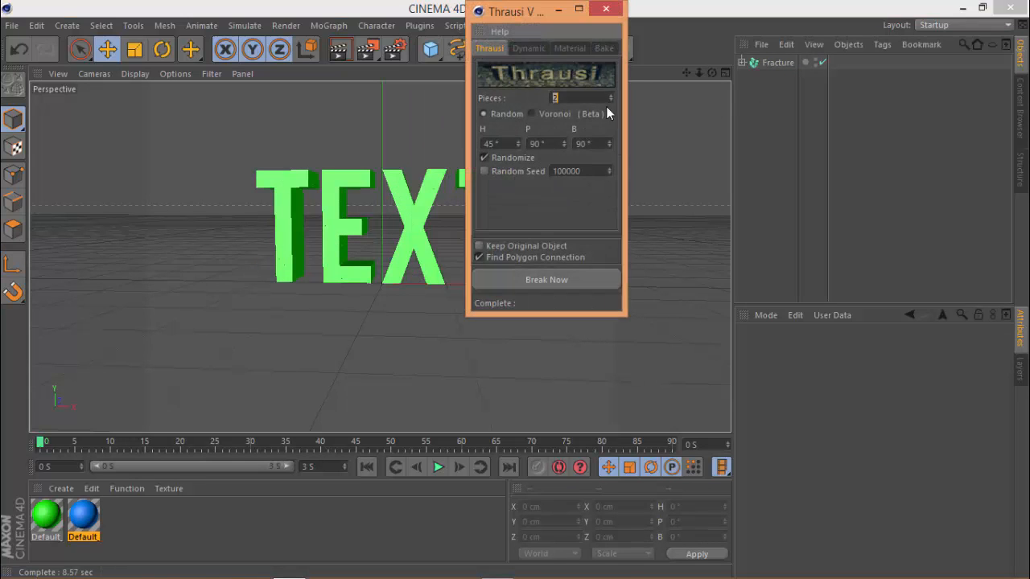
{"action": "left_click", "coordinate": [606, 9]}
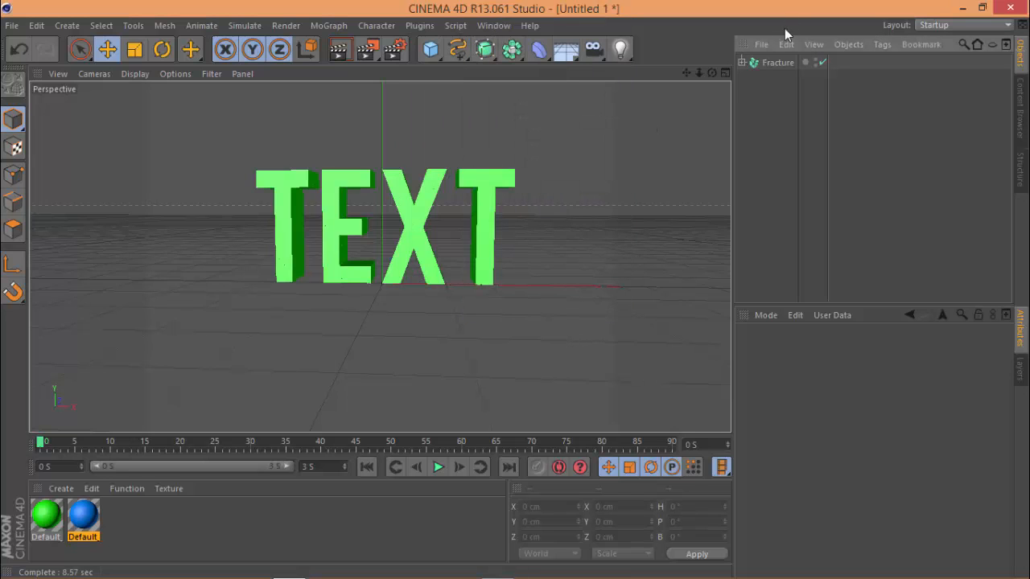
Step: Select the Fracture object, open NitroBlast Main to view its fracture settings, and close it without fracturing
{"action": "left_click", "coordinate": [772, 64]}
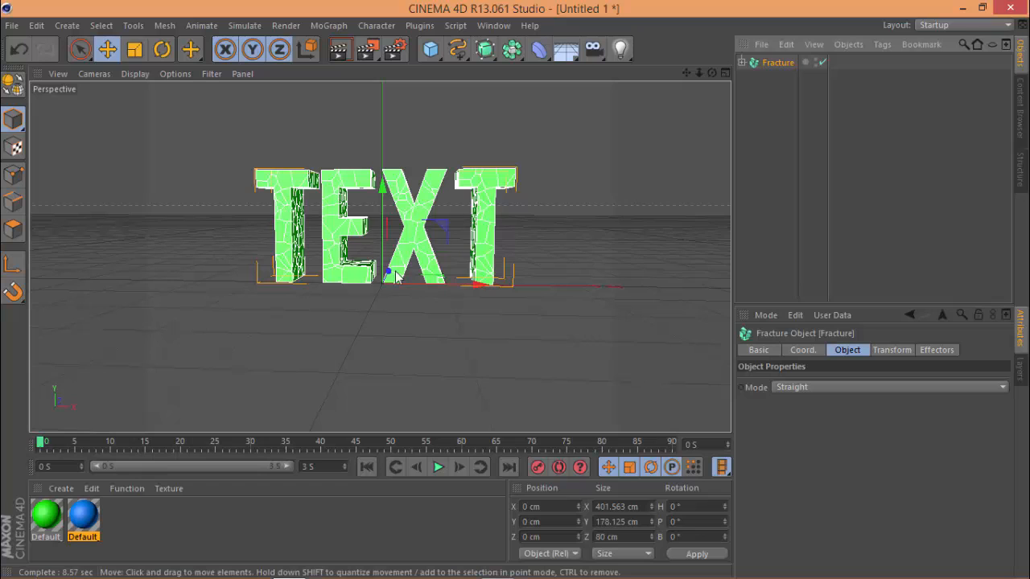
{"action": "left_click", "coordinate": [419, 25]}
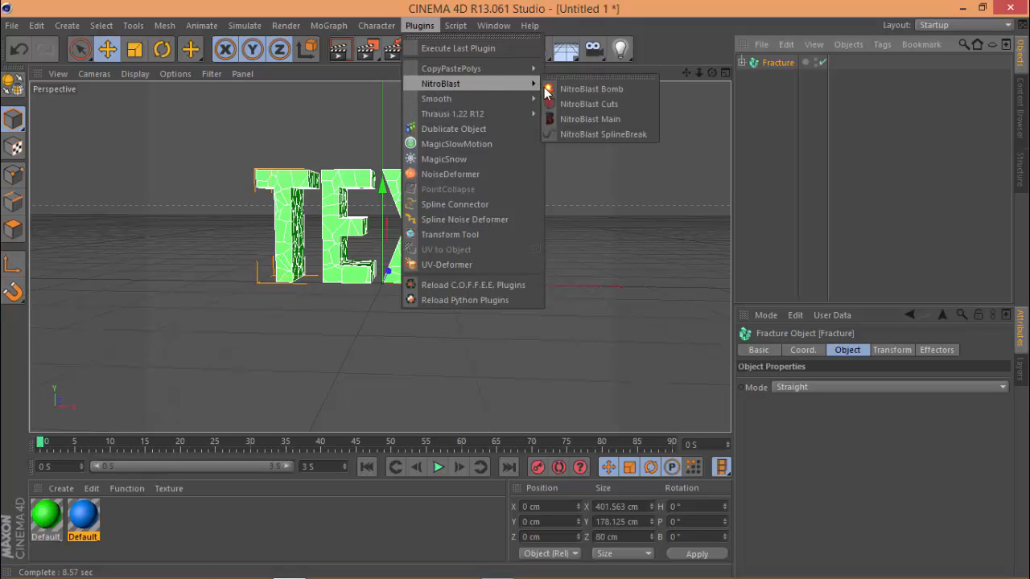
{"action": "left_click", "coordinate": [575, 130]}
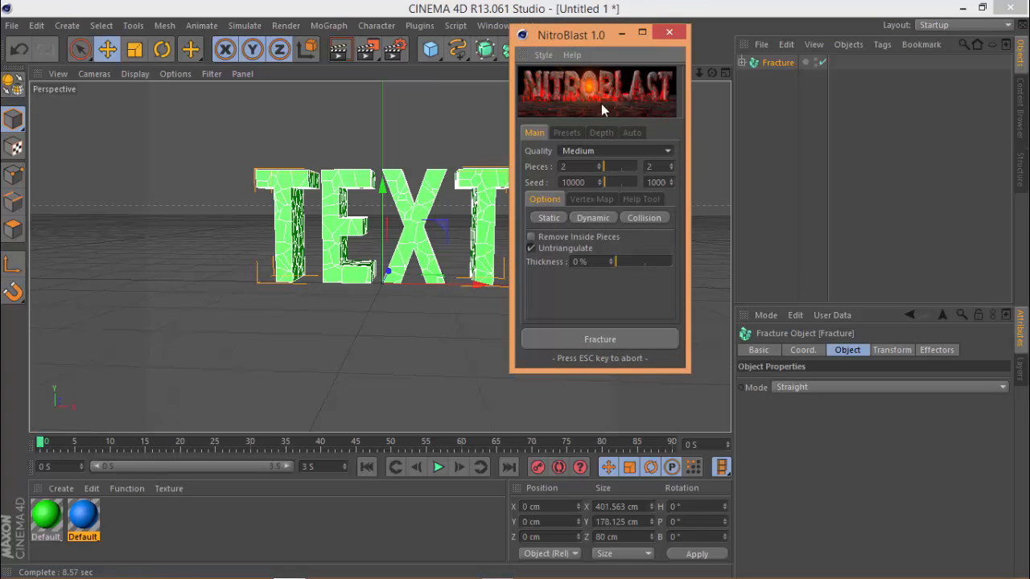
{"action": "left_click", "coordinate": [671, 36]}
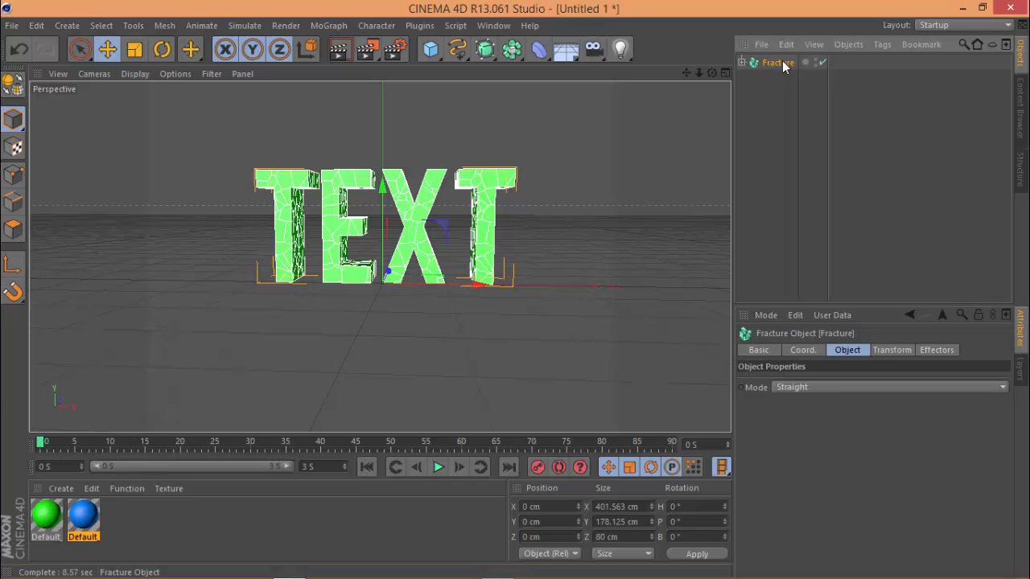
Step: Add a MoGraph Random effector to the selected Fracture object
{"action": "left_click", "coordinate": [342, 25]}
{"action": "mouse_move", "coordinate": [361, 51]}
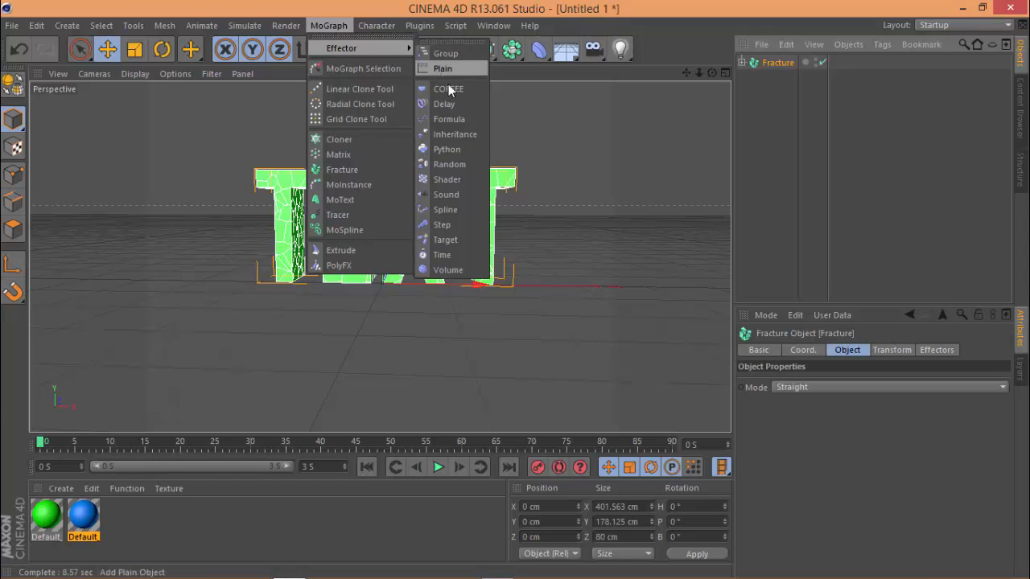
{"action": "left_click", "coordinate": [463, 165]}
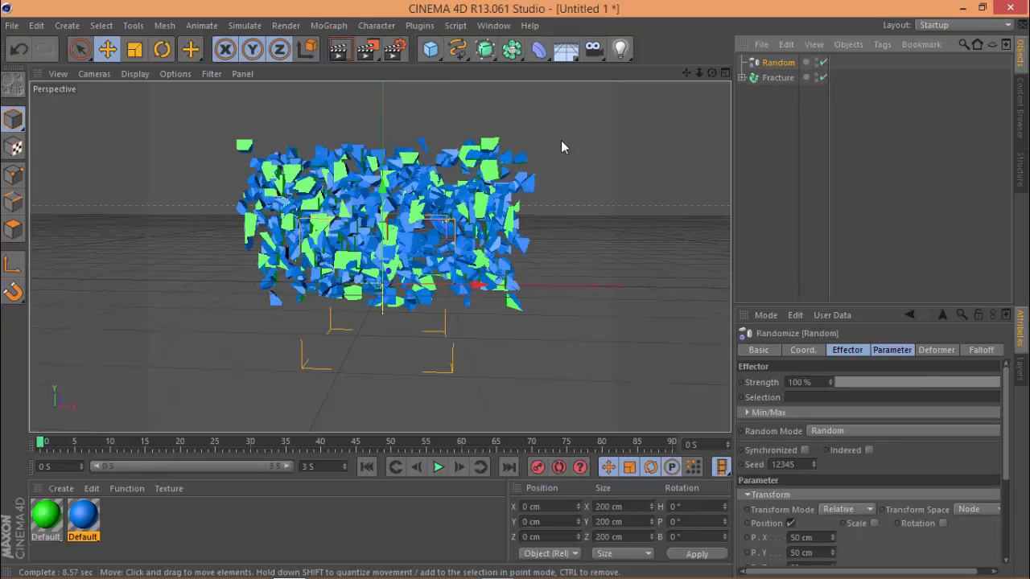
Step: Lower the Random effector's strength first to 9 % and finally to 0 %
{"action": "left_click_drag", "start_coordinate": [711, 72], "coordinate": [523, 292]}
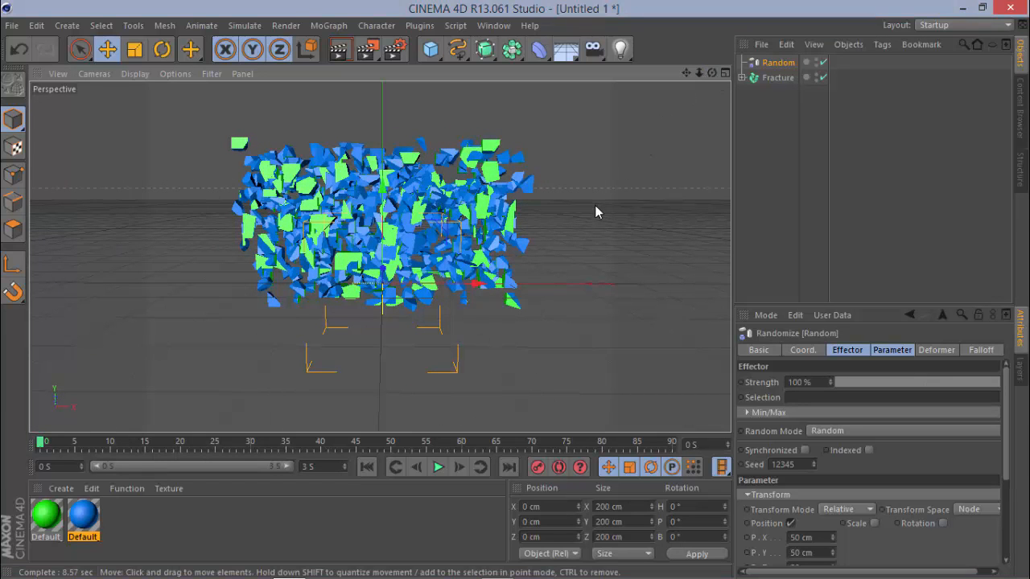
{"action": "left_click_drag", "start_coordinate": [933, 391], "coordinate": [851, 389]}
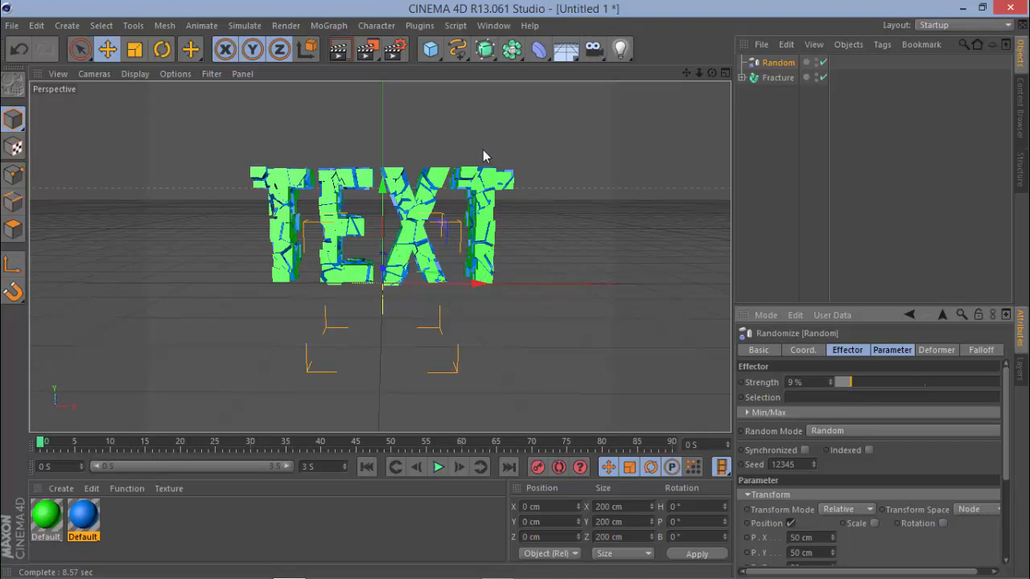
{"action": "mouse_move", "coordinate": [516, 288]}
{"action": "left_mouse_down", "text": "alt"}
{"action": "mouse_move", "coordinate": [550, 297]}
{"action": "mouse_move", "coordinate": [459, 289]}
{"action": "mouse_move", "coordinate": [516, 296]}
{"action": "left_mouse_up", "text": "alt"}
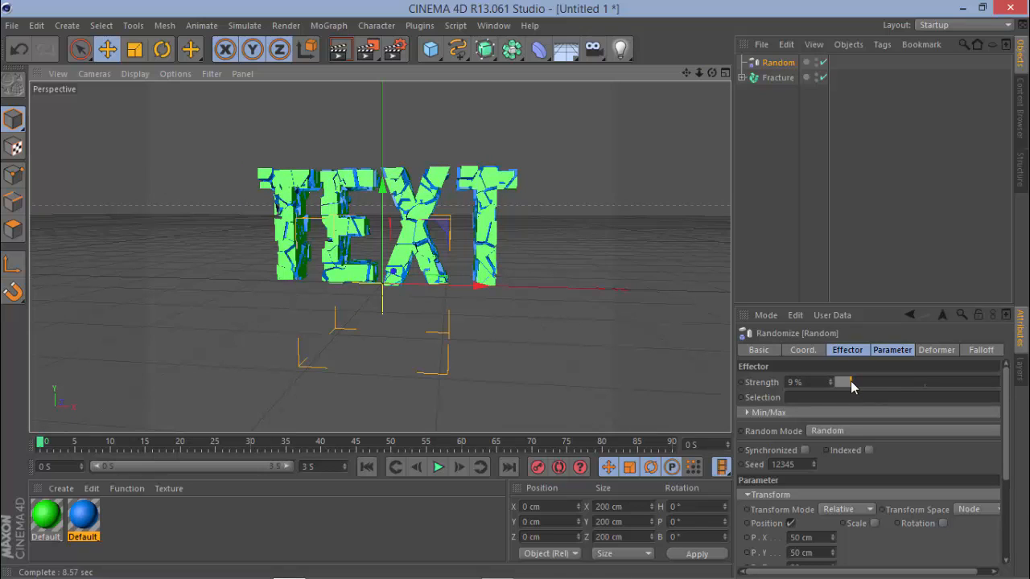
{"action": "left_click_drag", "start_coordinate": [850, 382], "coordinate": [812, 386]}
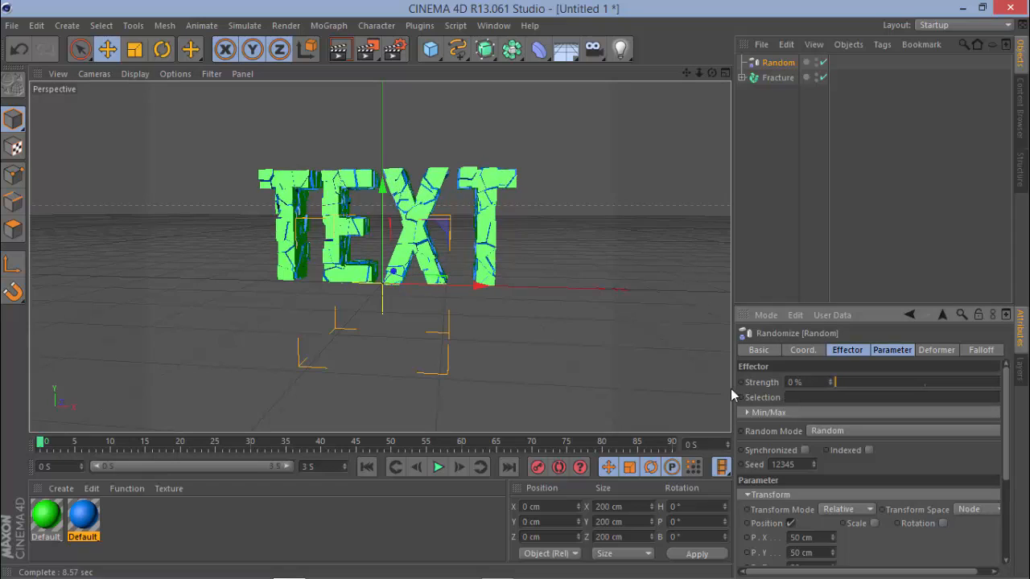
Step: Select the Fracture object and add a MoGraph Plain effector to it
{"action": "left_click", "coordinate": [777, 77]}
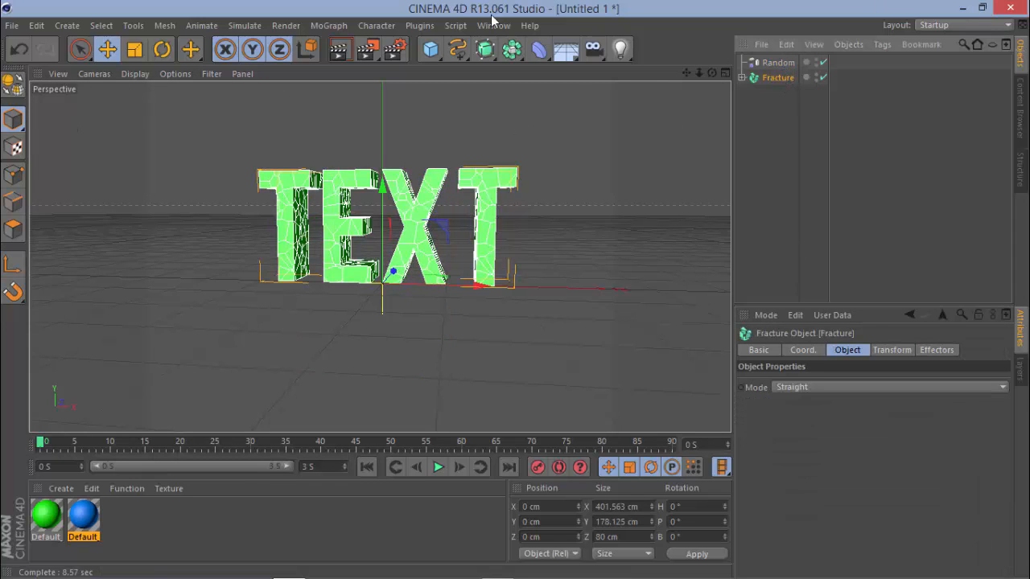
{"action": "left_click", "coordinate": [329, 26]}
{"action": "mouse_move", "coordinate": [399, 50]}
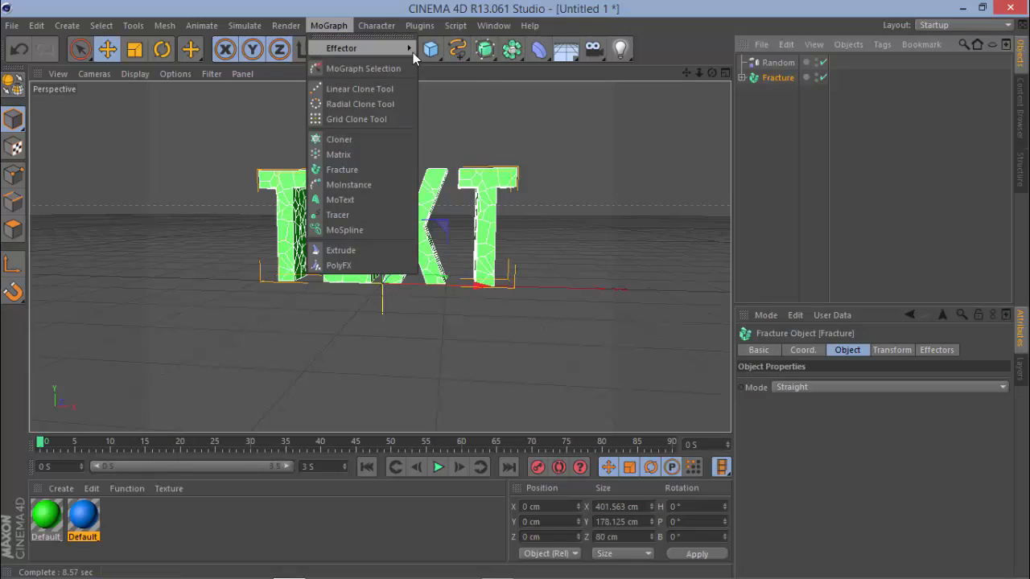
{"action": "left_click", "coordinate": [442, 68]}
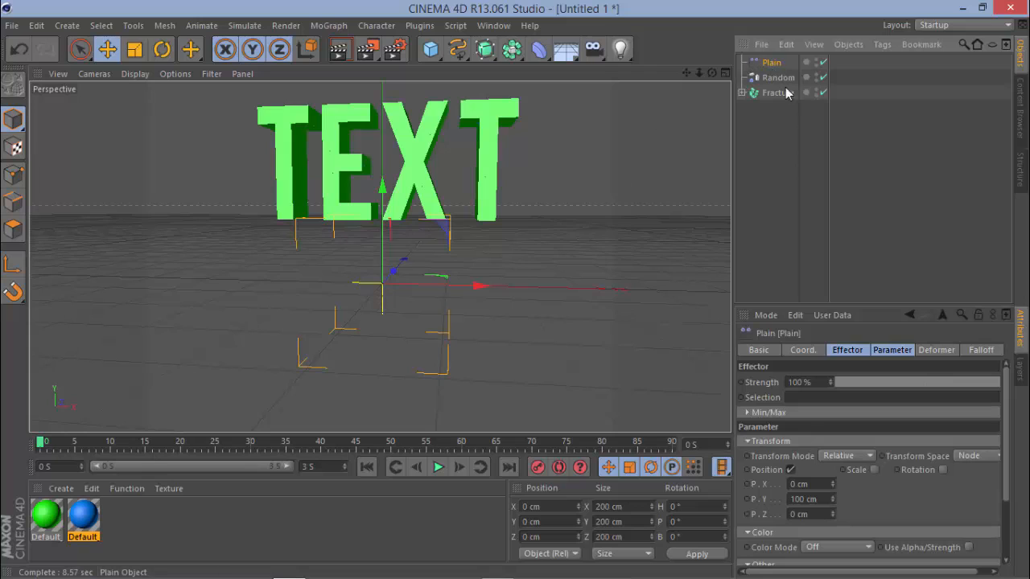
Step: Set the Plain effector's falloff shape to Box
{"action": "left_click", "coordinate": [980, 352]}
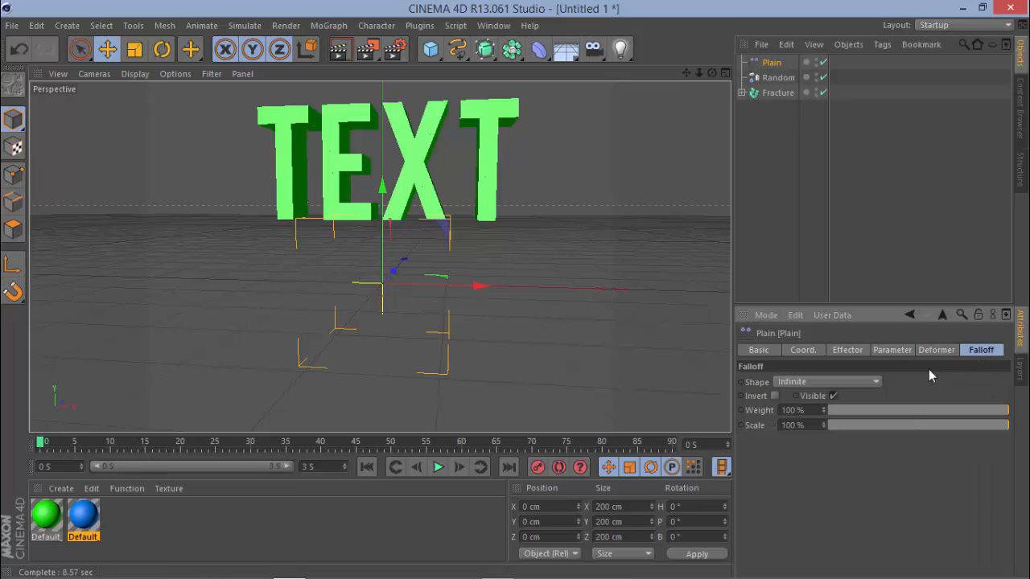
{"action": "left_click", "coordinate": [862, 380]}
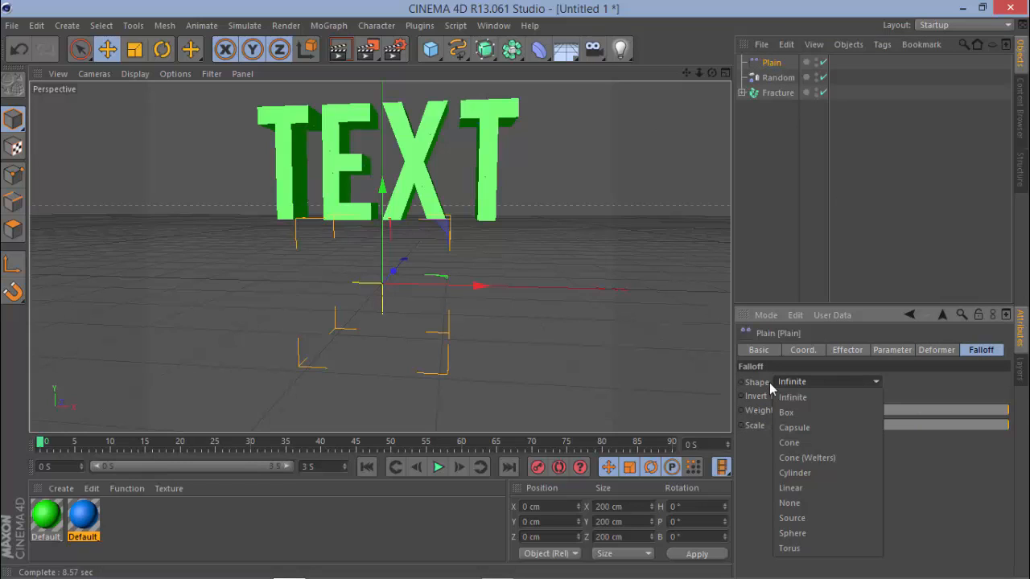
{"action": "left_click", "coordinate": [811, 413]}
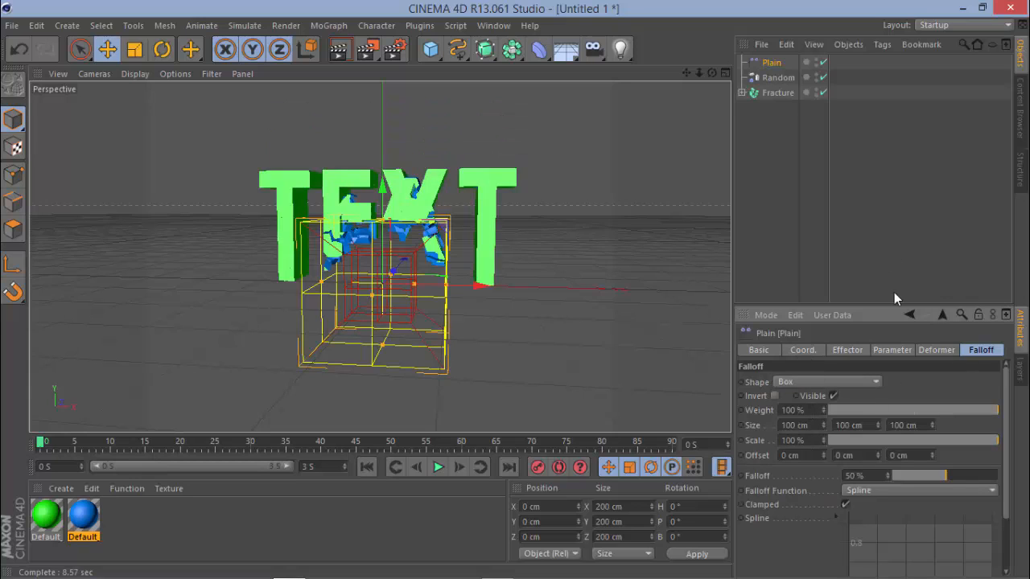
Step: Set the Plain effector's Y position offset to 0 cm in its transform parameters
{"action": "left_click", "coordinate": [938, 350]}
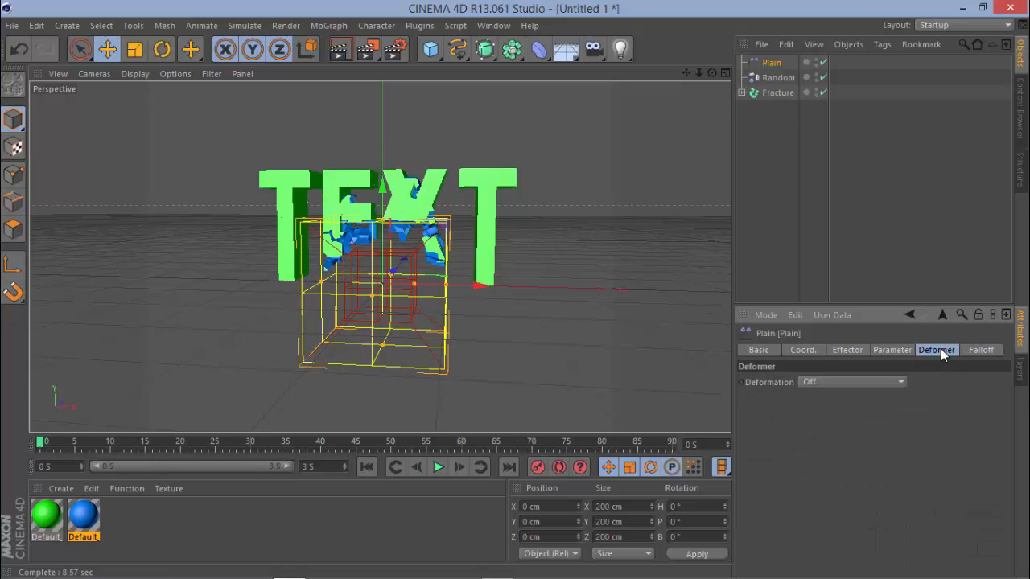
{"action": "left_click", "coordinate": [900, 350]}
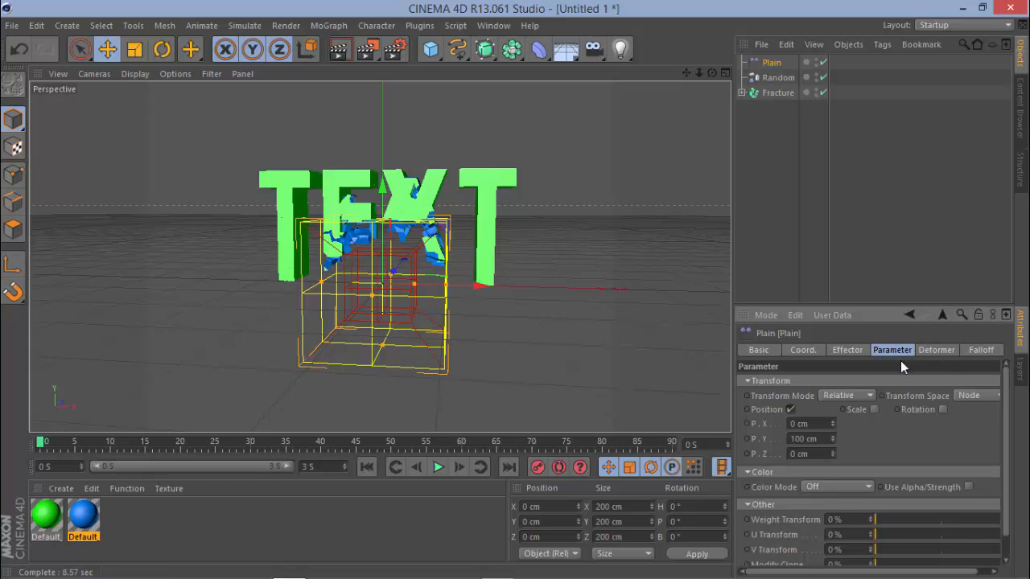
{"action": "double_click", "coordinate": [825, 436]}
{"action": "type", "text": "0"}
{"action": "key", "text": "Return"}
Step: Enable scale with Uniform Scale on the Plain effector and set the scale to -1
{"action": "left_click", "coordinate": [875, 410]}
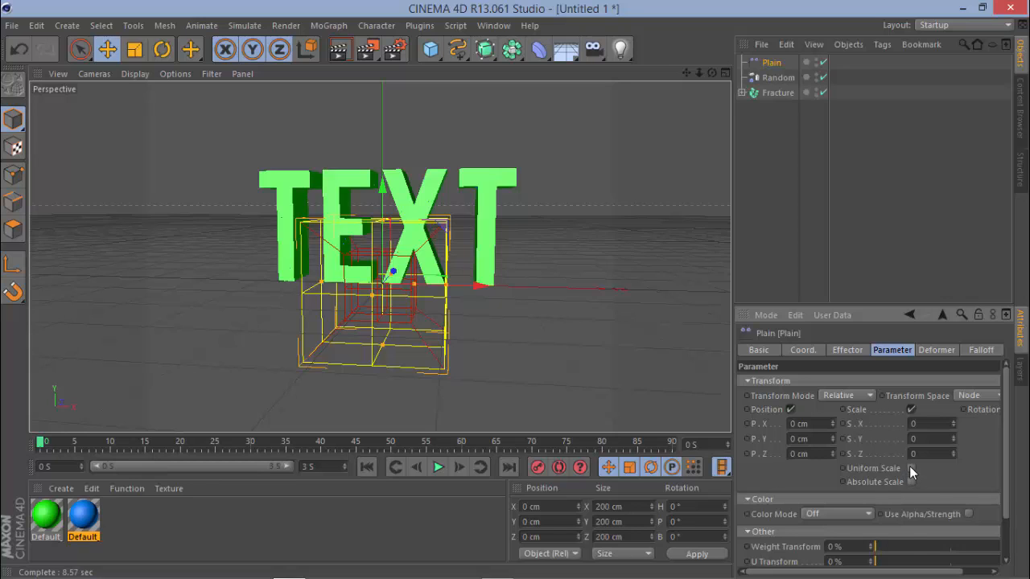
{"action": "left_click", "coordinate": [910, 468]}
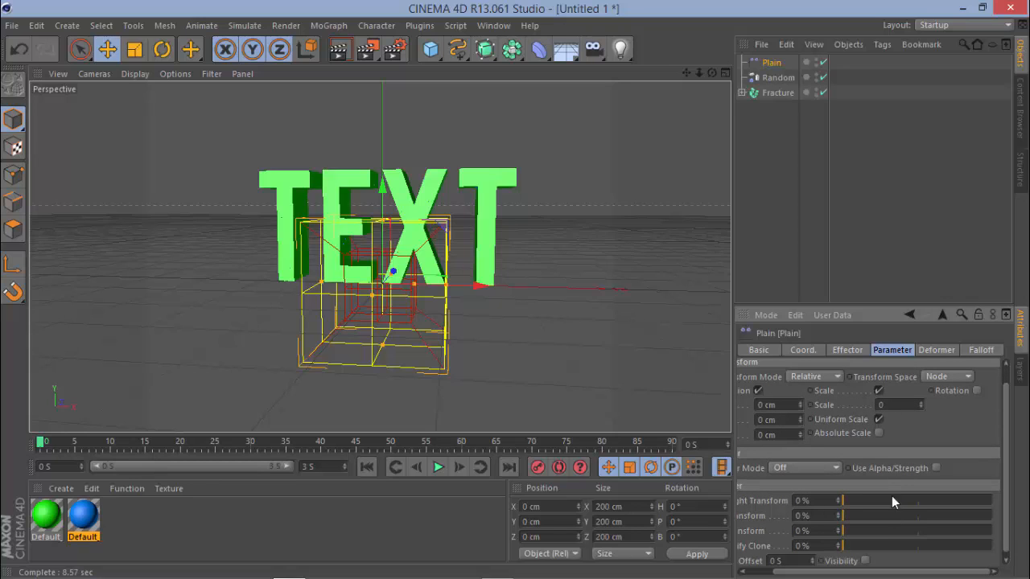
{"action": "left_click_drag", "start_coordinate": [892, 572], "coordinate": [862, 572]}
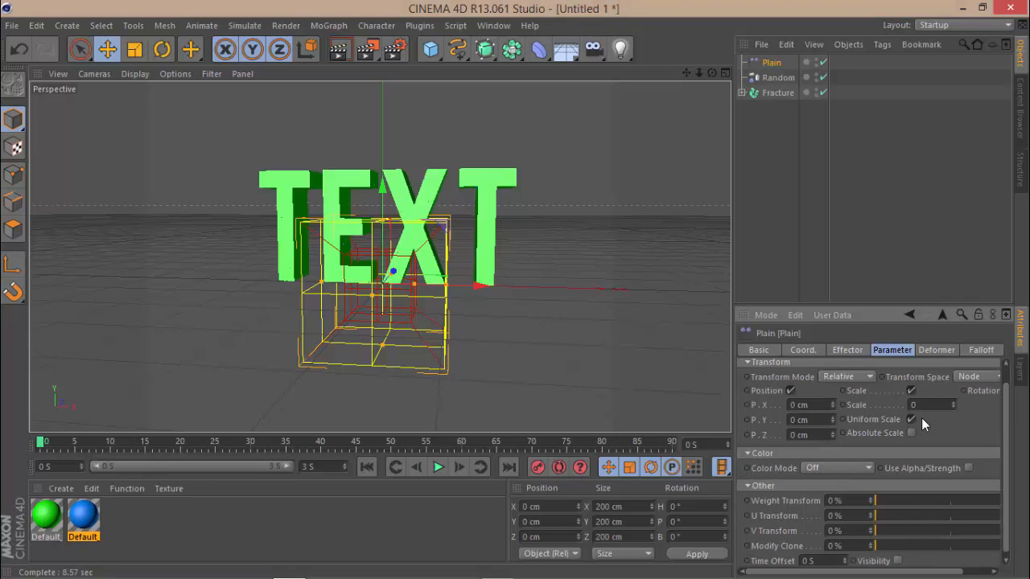
{"action": "scroll", "coordinate": [992, 420], "scroll_direction": "up", "scroll_amount": 1}
{"action": "left_click", "coordinate": [943, 423]}
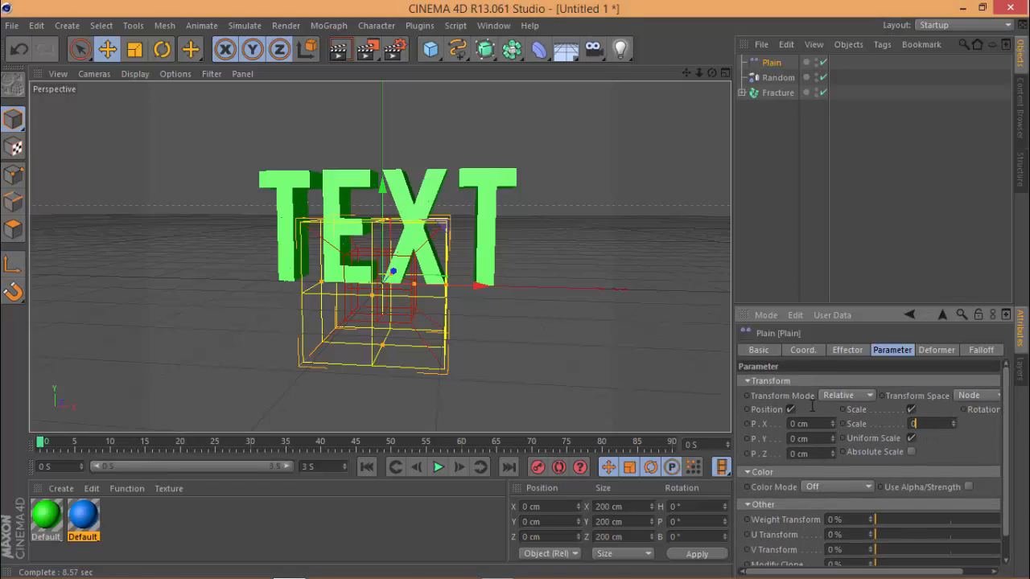
{"action": "type", "text": "-1"}
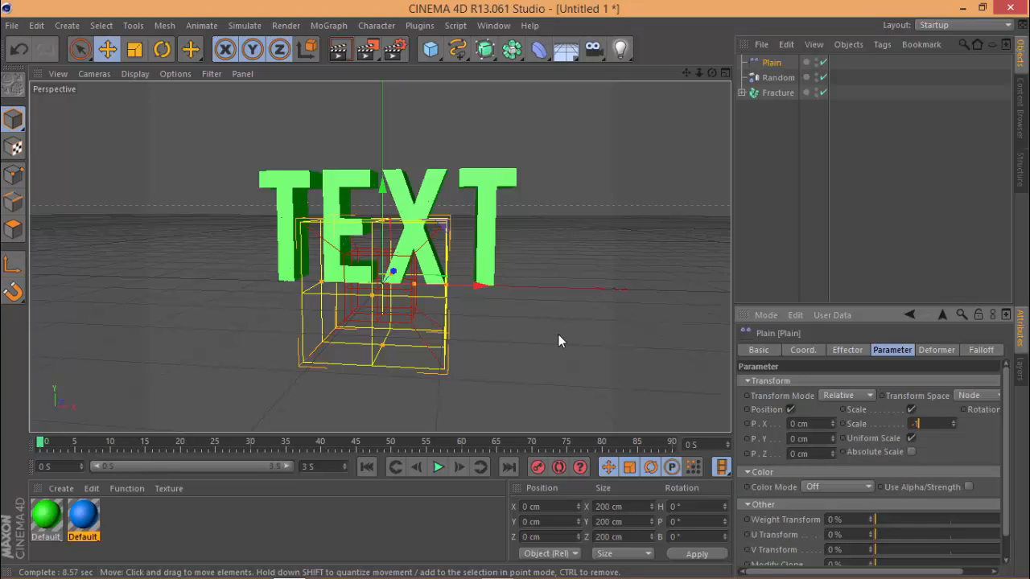
{"action": "key", "text": "Return"}
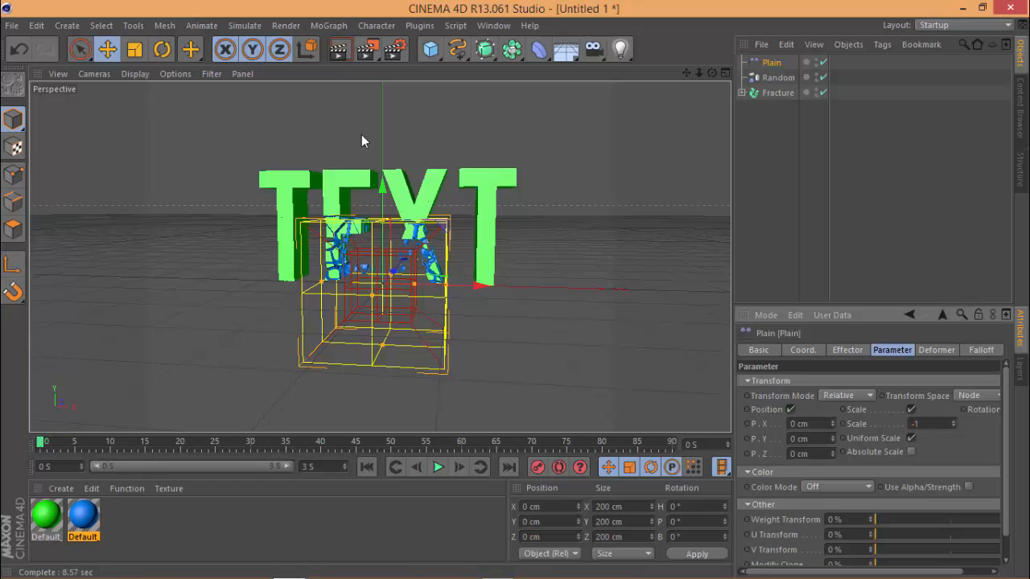
Step: Raise the Plain effector to about Y 84 cm and enlarge its falloff box to about 440 cm wide and 215 cm high, covering all letters
{"action": "scroll", "coordinate": [386, 197], "scroll_direction": "up", "scroll_amount": 3}
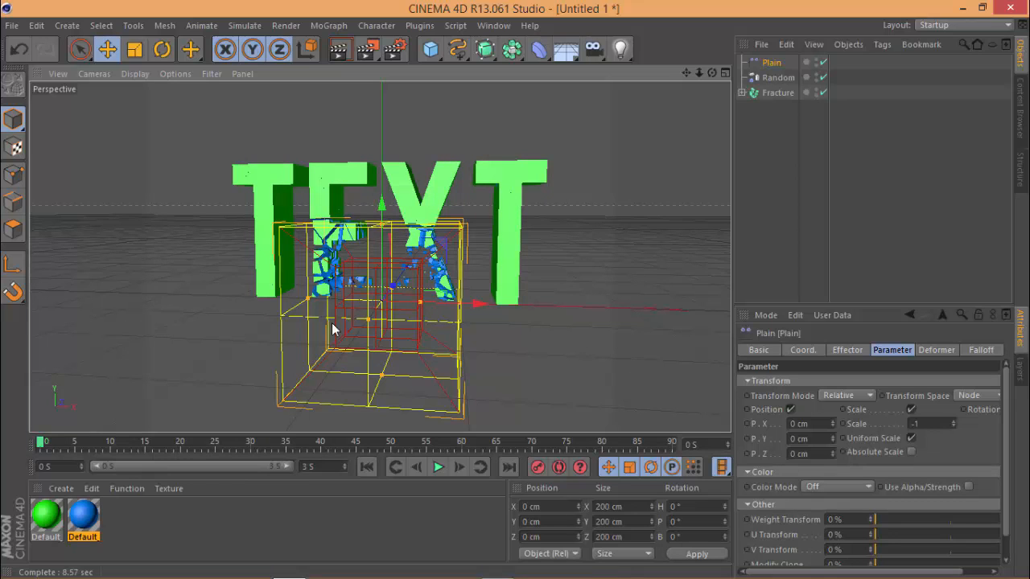
{"action": "left_click_drag", "start_coordinate": [380, 206], "coordinate": [370, 136]}
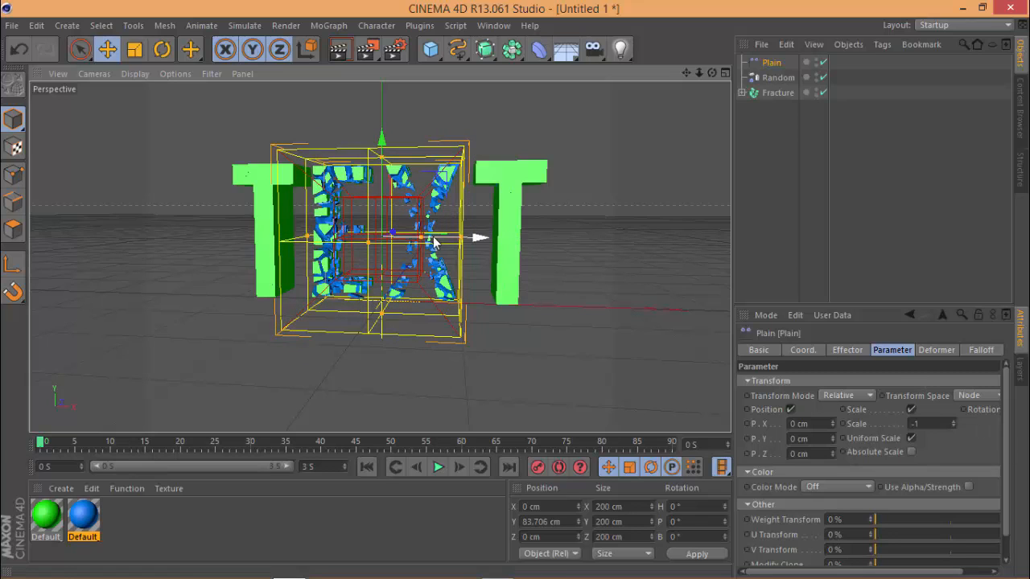
{"action": "left_click_drag", "start_coordinate": [423, 237], "coordinate": [558, 241]}
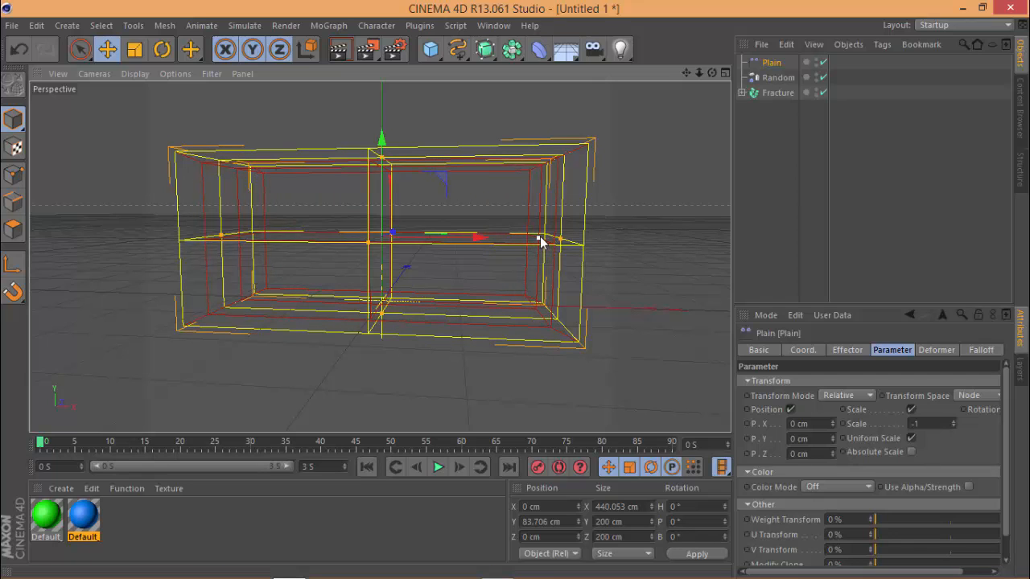
{"action": "left_click_drag", "start_coordinate": [382, 156], "coordinate": [383, 146]}
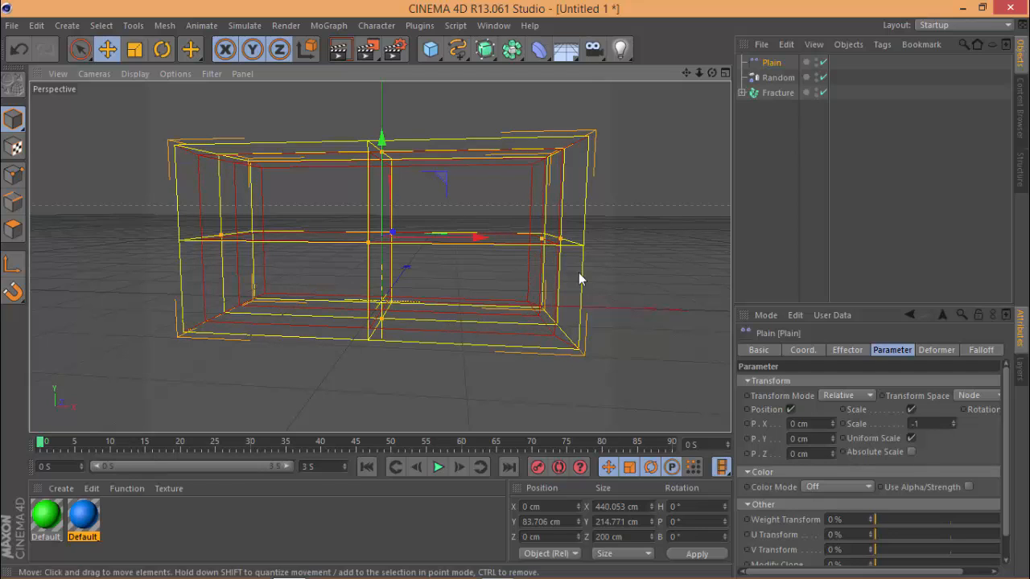
Step: Render the viewport to check the text at frame 0 and clear the object selection
{"action": "left_click", "coordinate": [337, 53]}
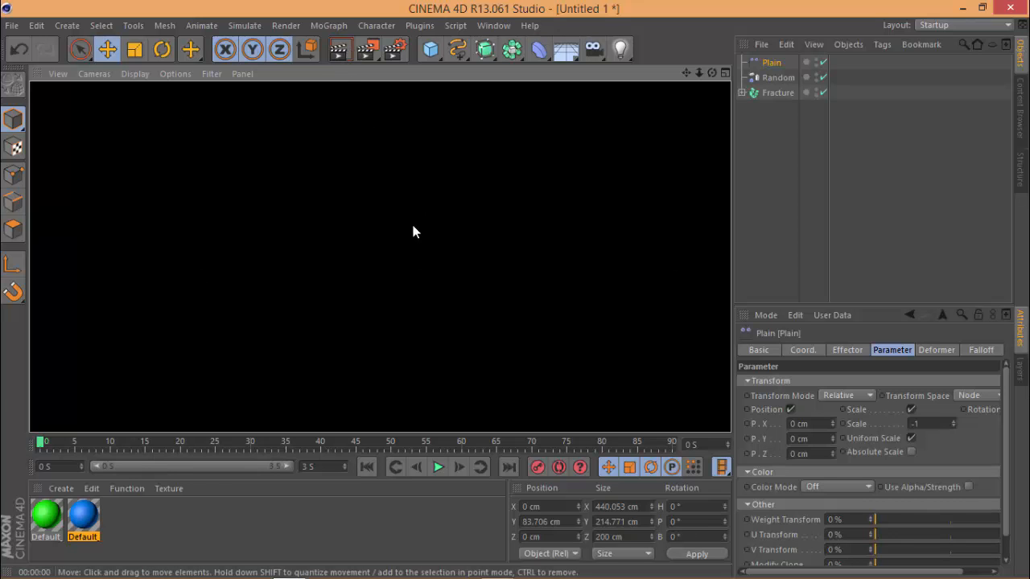
{"action": "left_click", "coordinate": [784, 134]}
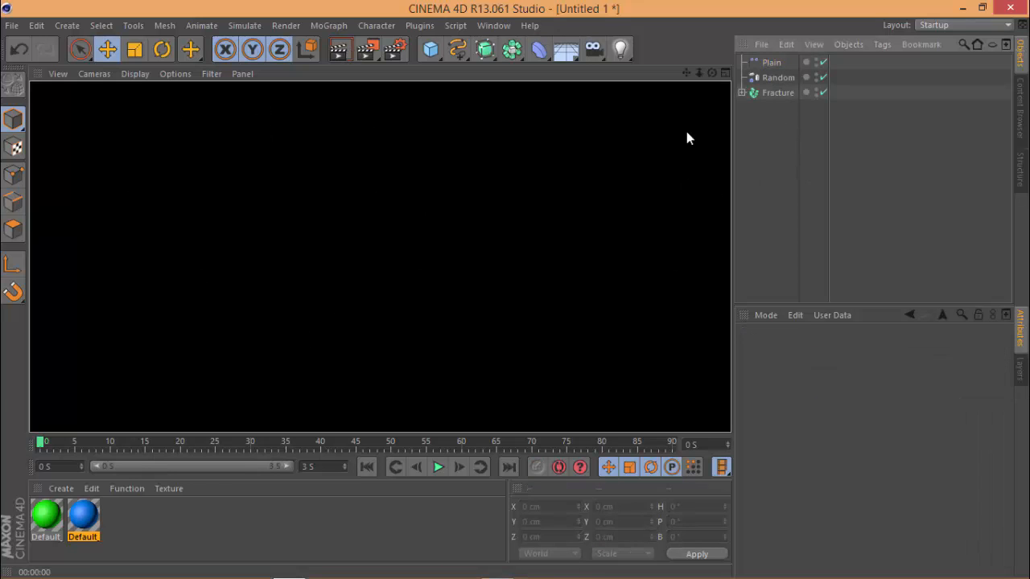
Step: Keyframe the Plain effector at frame 0, and at frame 90 move it along X to about 457 cm with a second keyframe
{"action": "left_click", "coordinate": [774, 63]}
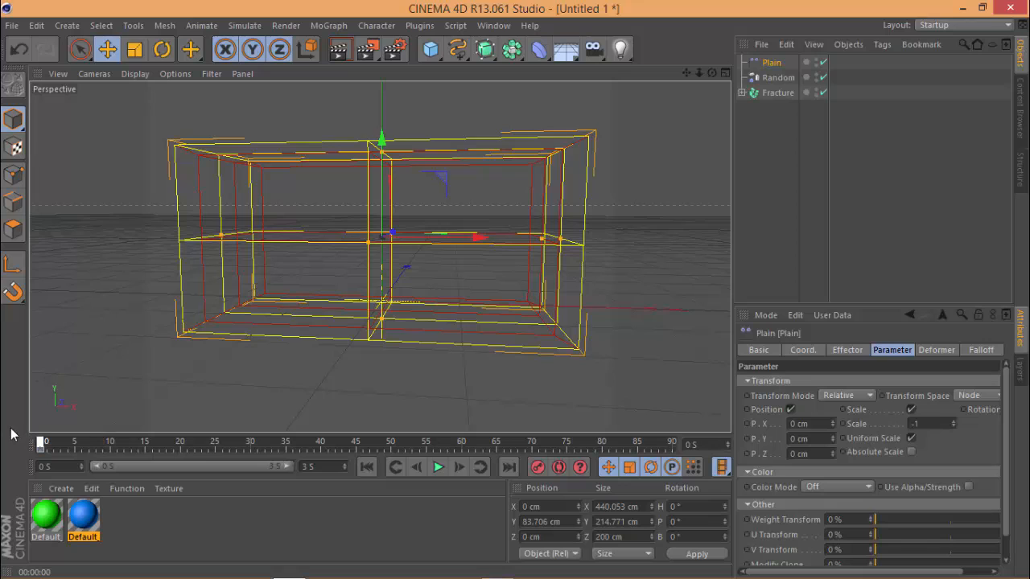
{"action": "left_click_drag", "start_coordinate": [39, 447], "coordinate": [719, 449]}
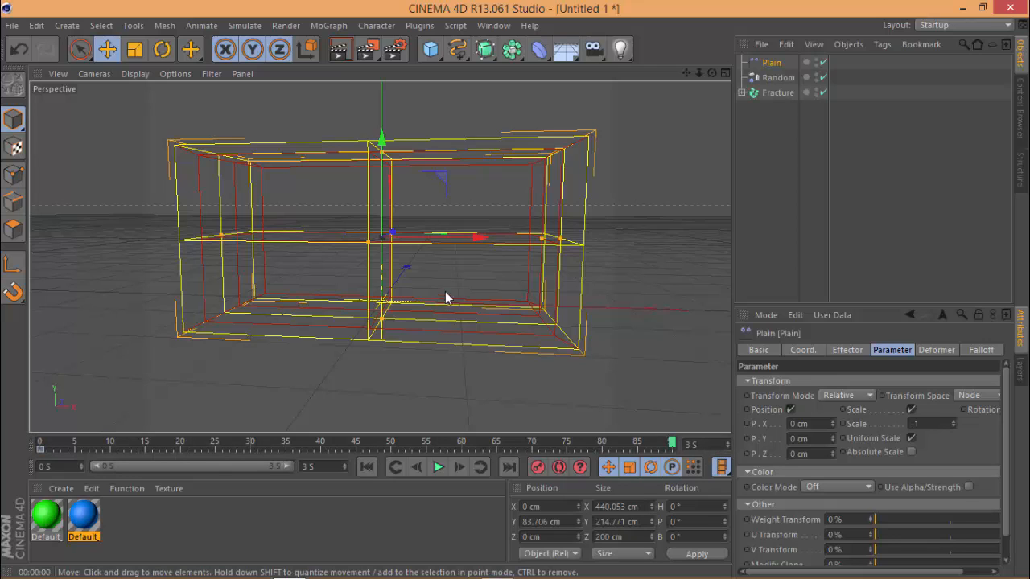
{"action": "left_click_drag", "start_coordinate": [484, 244], "coordinate": [515, 296]}
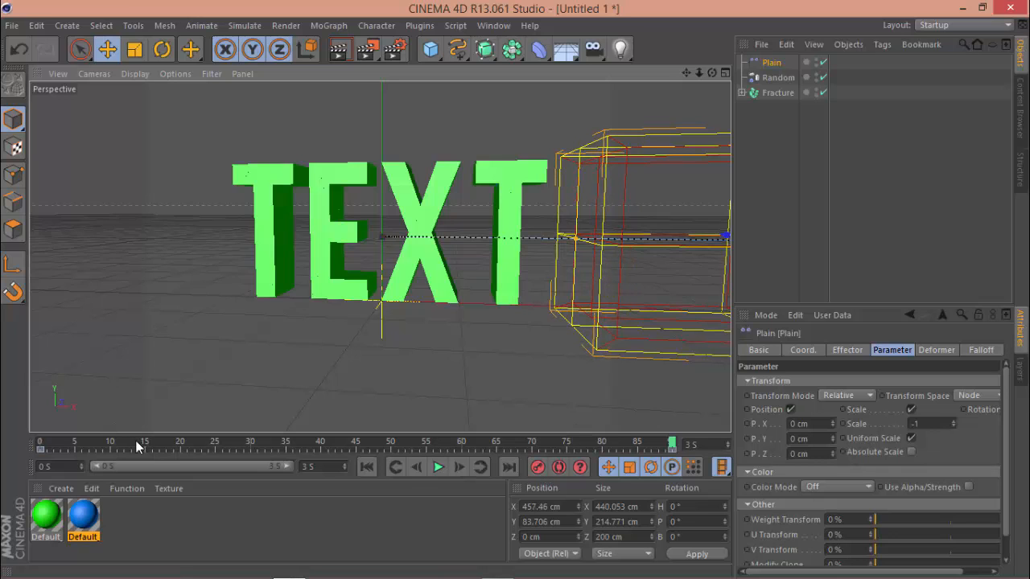
Step: Play the animation from frame 0 and scrub the timeline to check how the letters appear
{"action": "left_click_drag", "start_coordinate": [136, 440], "coordinate": [39, 441]}
{"action": "left_click", "coordinate": [437, 467]}
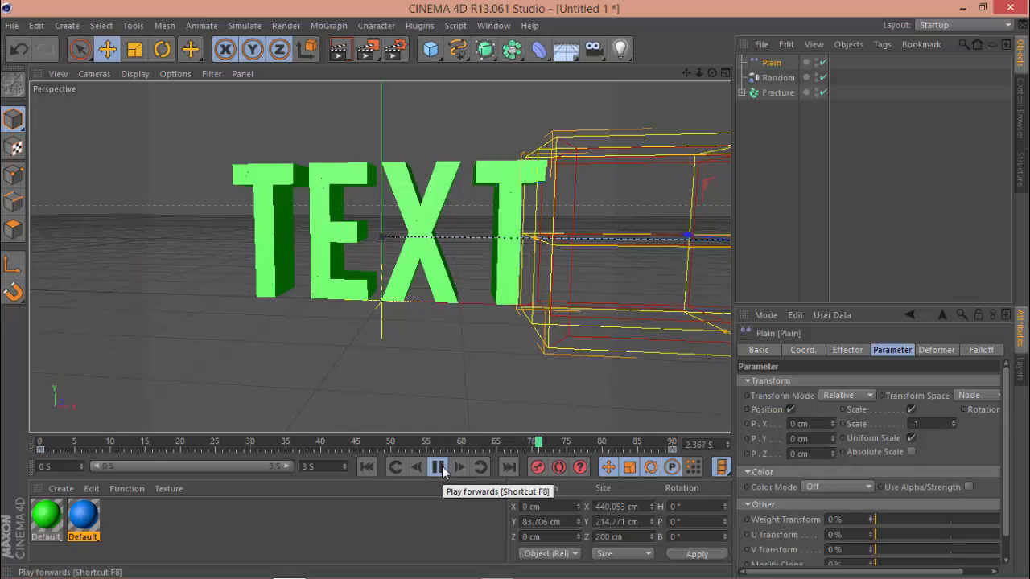
{"action": "left_click", "coordinate": [440, 468]}
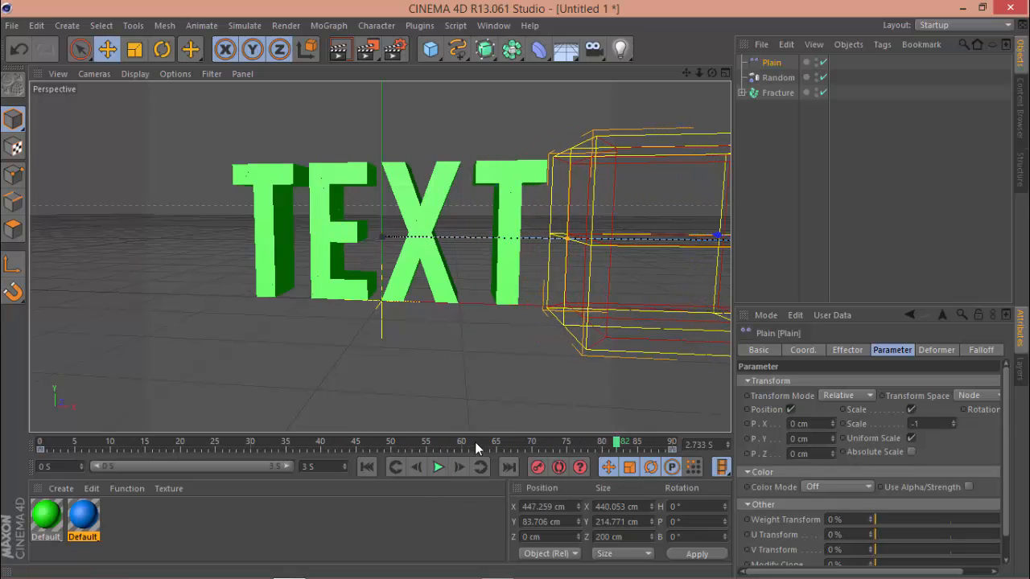
{"action": "mouse_move", "coordinate": [474, 442]}
{"action": "left_mouse_down"}
{"action": "mouse_move", "coordinate": [225, 427]}
{"action": "mouse_move", "coordinate": [12, 443]}
{"action": "mouse_move", "coordinate": [240, 432]}
{"action": "mouse_move", "coordinate": [609, 442]}
{"action": "left_mouse_up"}
Step: Render the viewport at frame 20 to preview the partly shattered text, and return to frame 0
{"action": "mouse_move", "coordinate": [434, 450]}
{"action": "left_mouse_down"}
{"action": "mouse_move", "coordinate": [307, 443]}
{"action": "mouse_move", "coordinate": [677, 441]}
{"action": "mouse_move", "coordinate": [78, 423]}
{"action": "mouse_move", "coordinate": [180, 435]}
{"action": "left_mouse_up"}
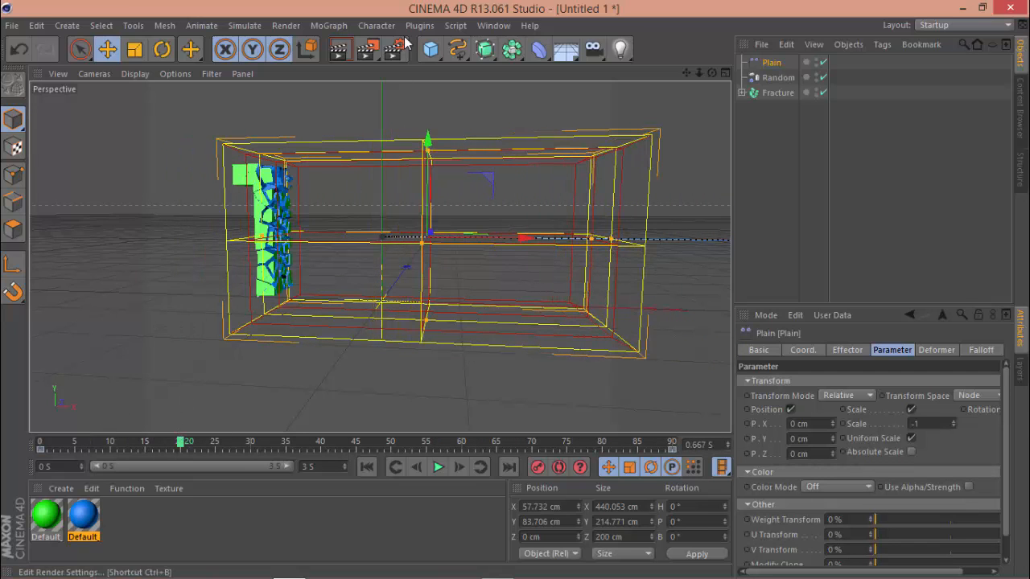
{"action": "left_click", "coordinate": [341, 50]}
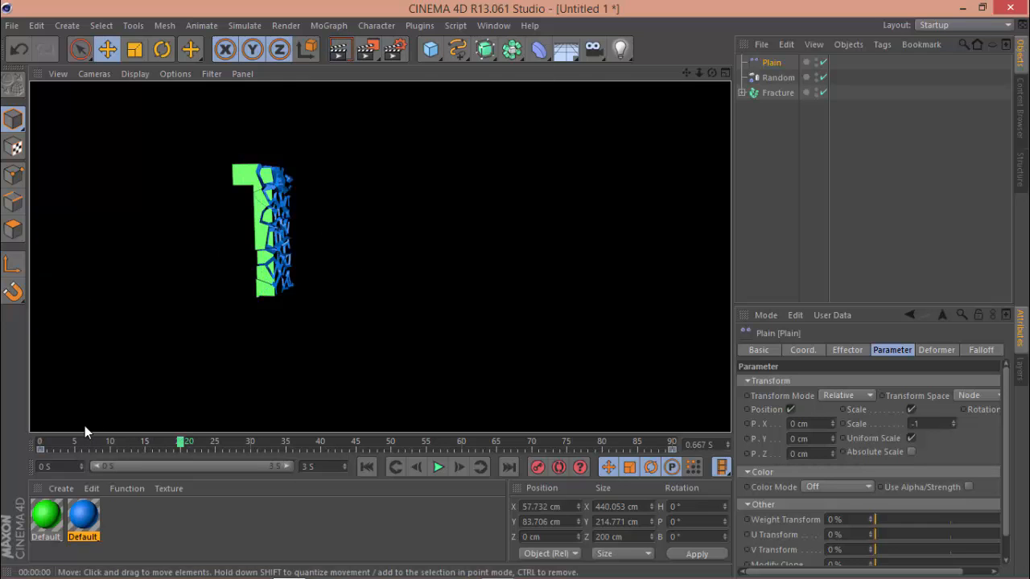
{"action": "left_click_drag", "start_coordinate": [60, 448], "coordinate": [37, 449]}
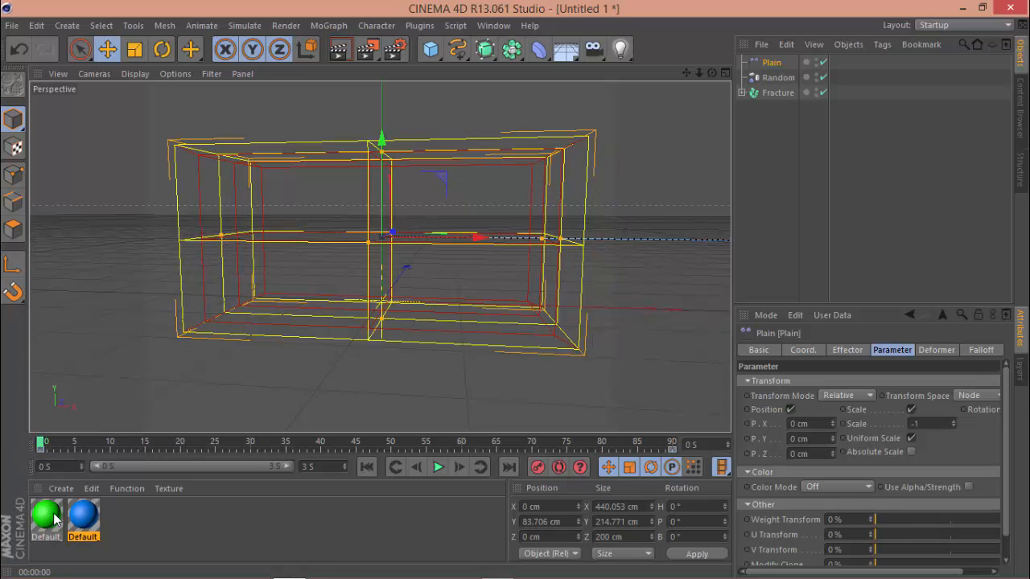
Step: Inspect the channels of the green Default_OUT material and the color of the blue Default_IN material, leaving both as they are
{"action": "double_click", "coordinate": [53, 518]}
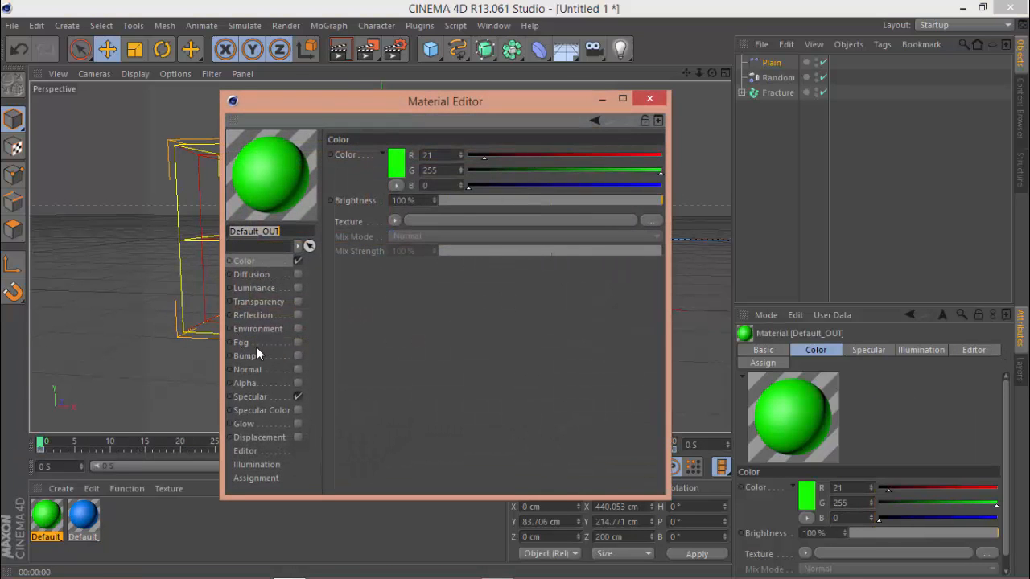
{"action": "left_click", "coordinate": [257, 354]}
{"action": "left_click", "coordinate": [251, 397]}
{"action": "left_click", "coordinate": [248, 370]}
{"action": "left_click", "coordinate": [249, 397]}
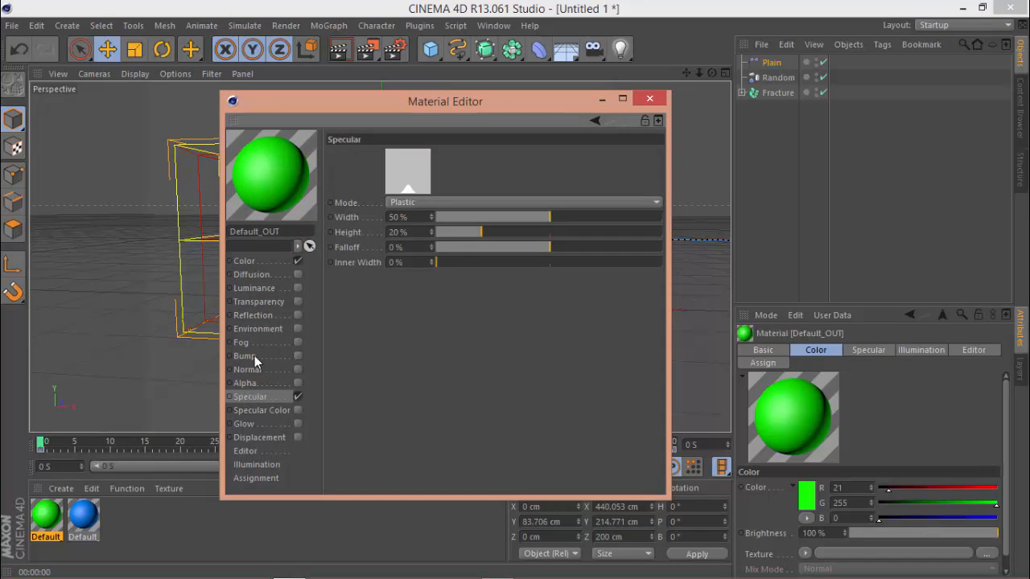
{"action": "left_click", "coordinate": [252, 315]}
{"action": "left_click", "coordinate": [251, 274]}
{"action": "left_click", "coordinate": [252, 287]}
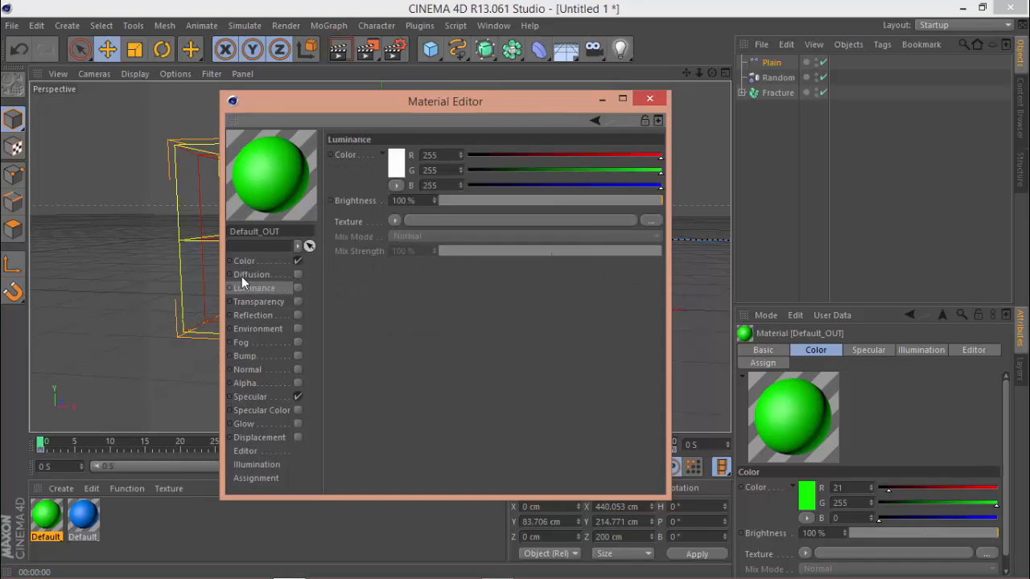
{"action": "left_click", "coordinate": [244, 261]}
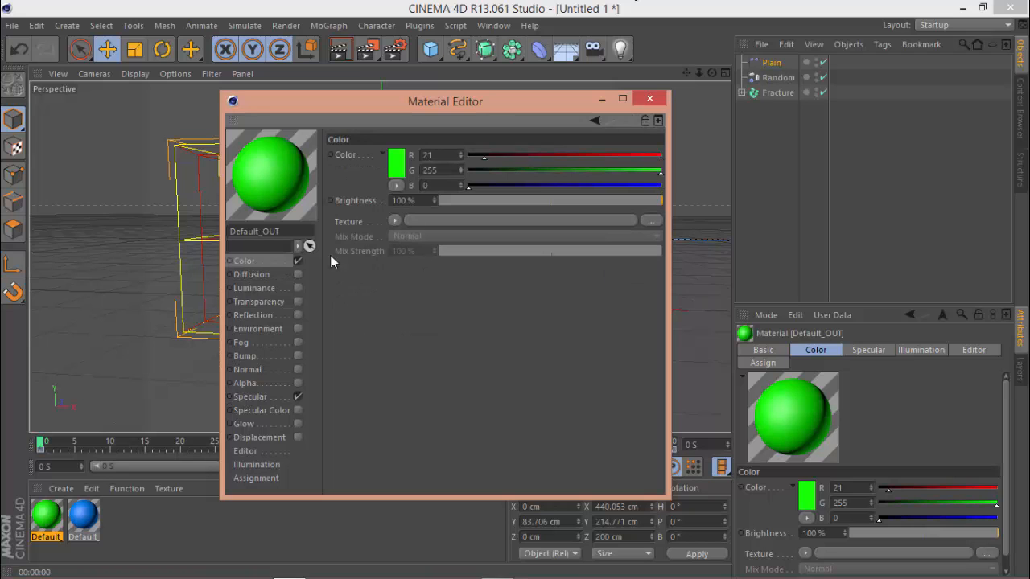
{"action": "left_click", "coordinate": [649, 98]}
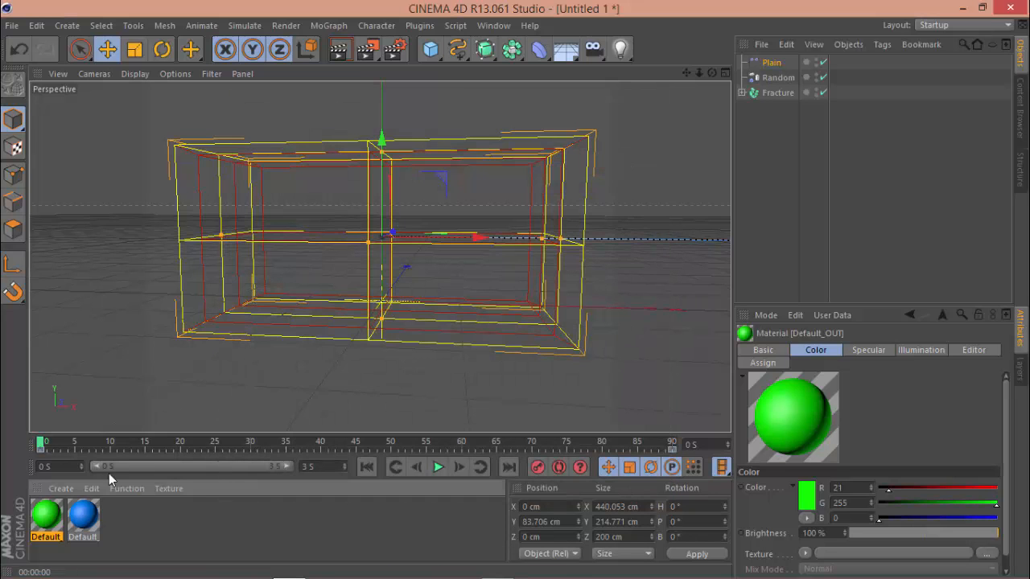
{"action": "double_click", "coordinate": [83, 515]}
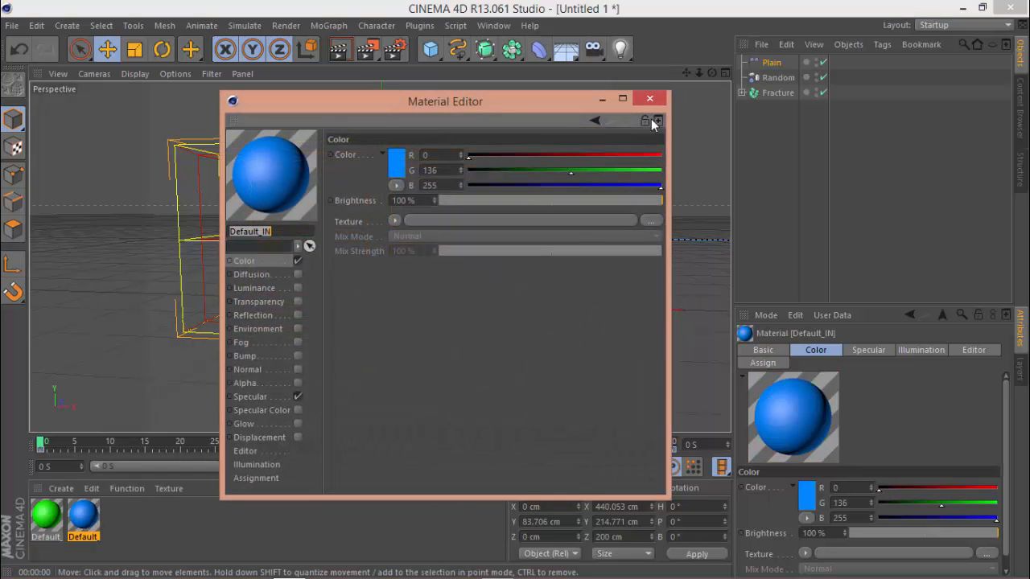
{"action": "left_click", "coordinate": [650, 99]}
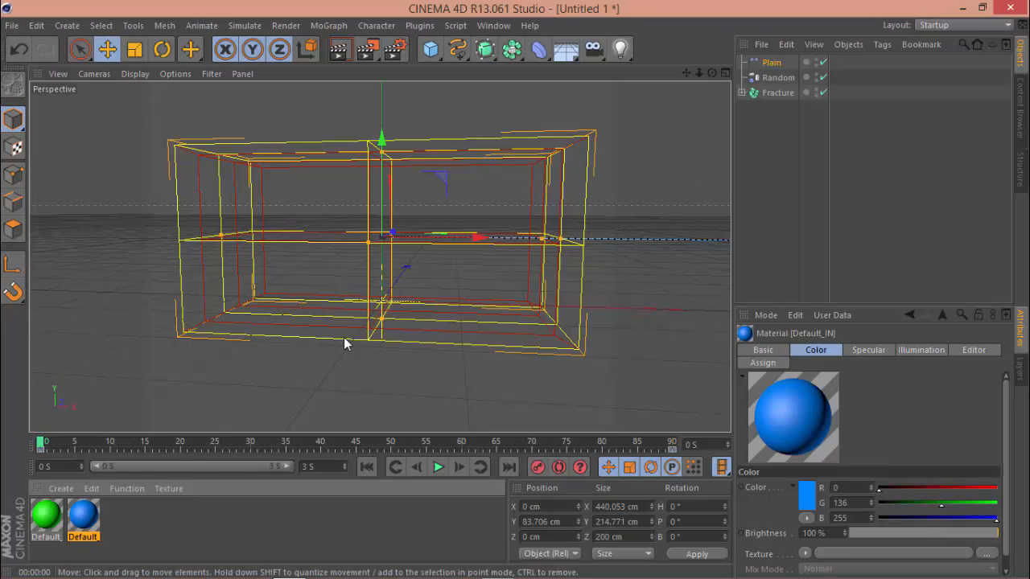
Step: Add a MoGraph Delay effector to the Fracture object
{"action": "left_click", "coordinate": [776, 93]}
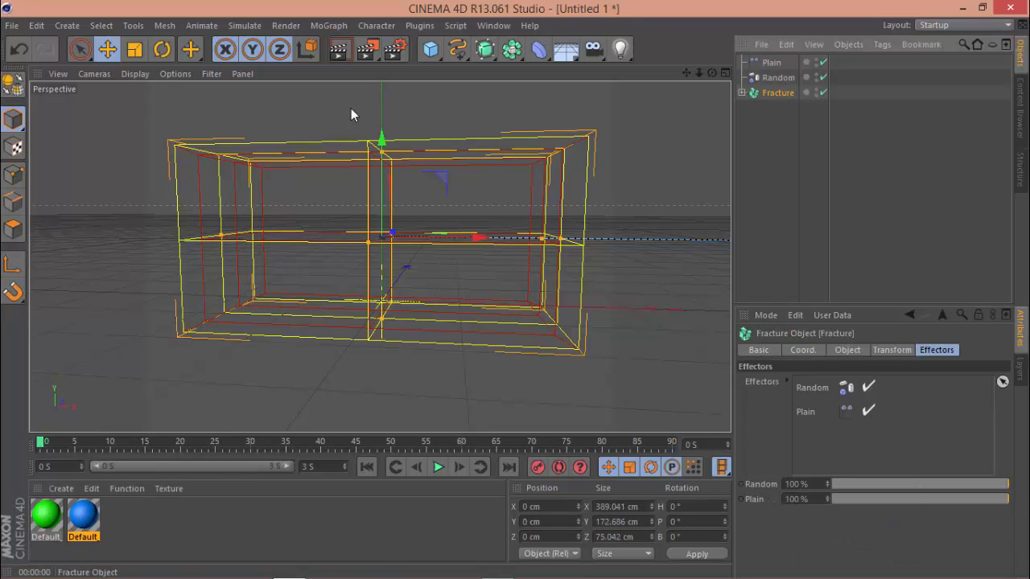
{"action": "left_click", "coordinate": [334, 26]}
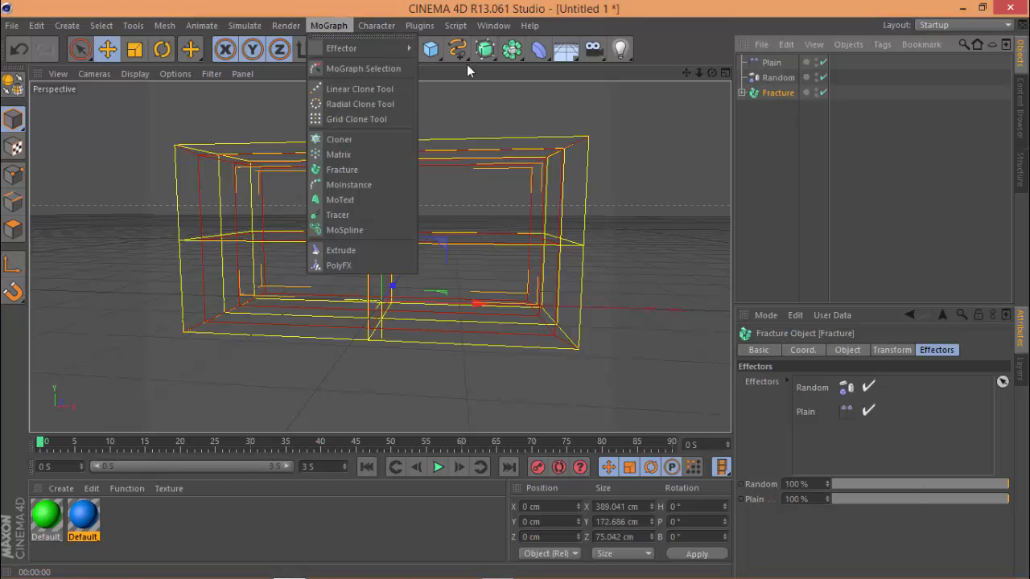
{"action": "mouse_move", "coordinate": [352, 53]}
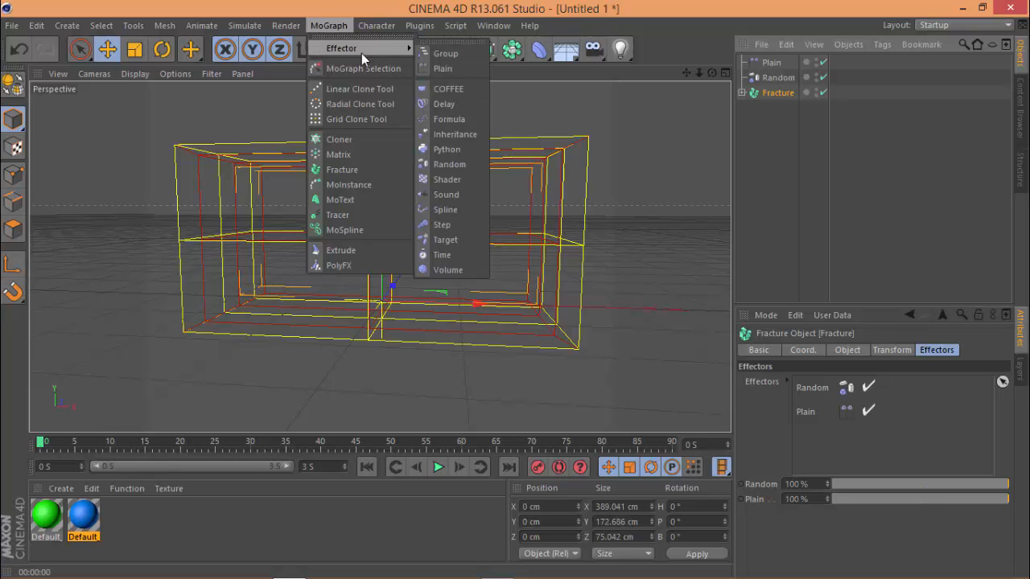
{"action": "left_click", "coordinate": [463, 103]}
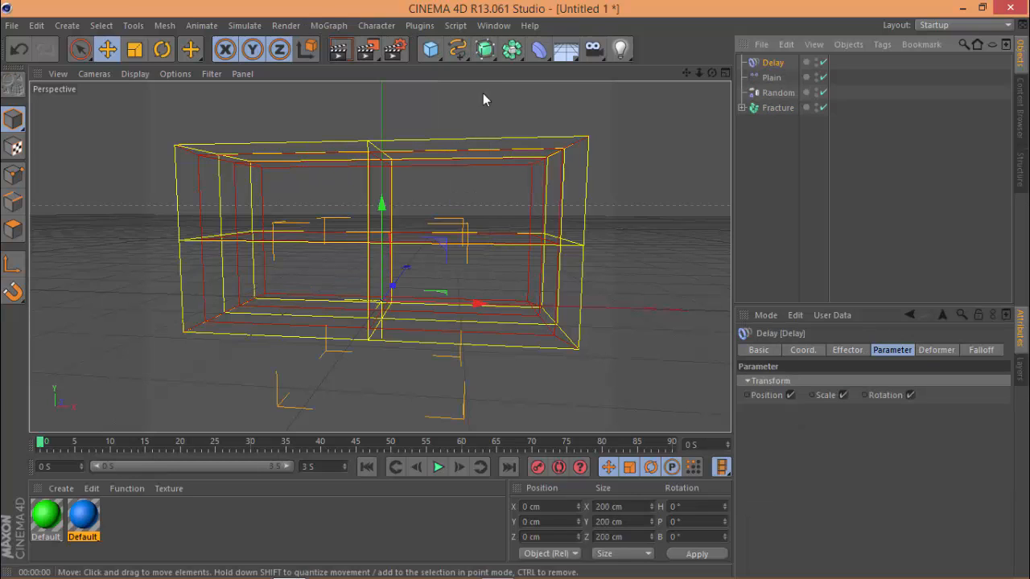
Step: Turn off the Delay effector's Rotation transform, and look through its deformer and falloff settings
{"action": "left_click", "coordinate": [936, 350]}
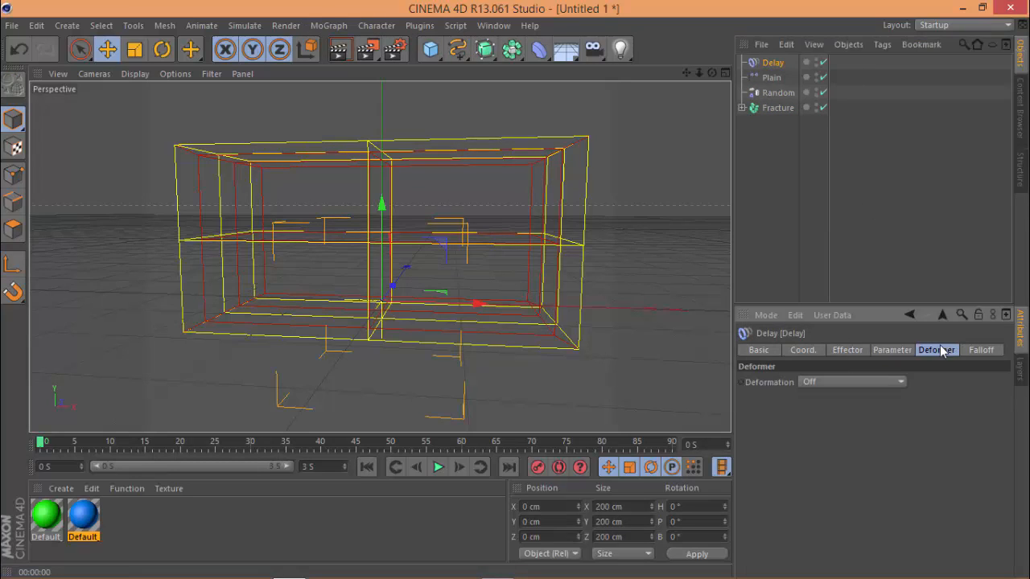
{"action": "left_click", "coordinate": [981, 350]}
{"action": "left_click", "coordinate": [906, 352]}
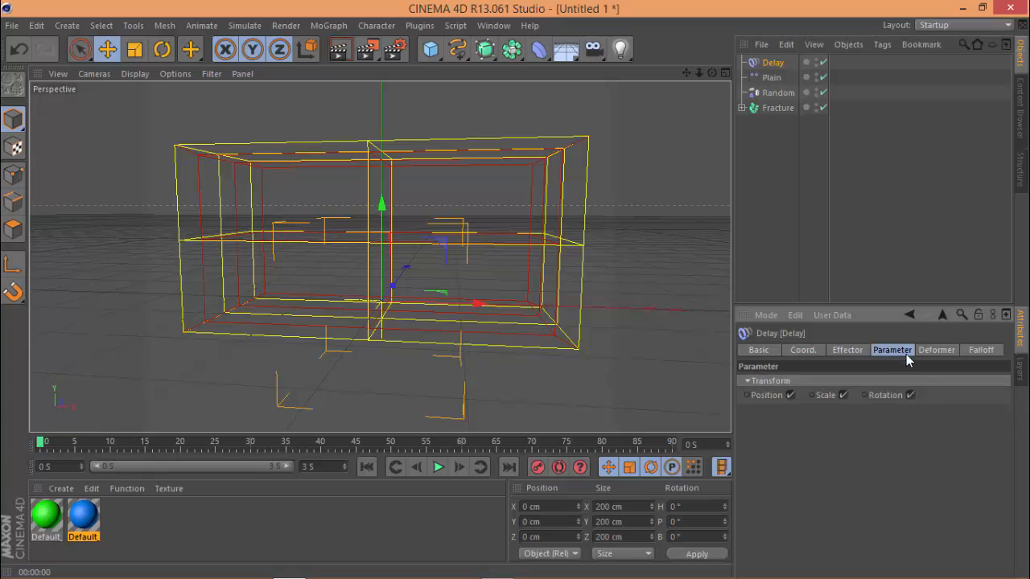
{"action": "left_click", "coordinate": [910, 395]}
{"action": "left_click", "coordinate": [979, 352]}
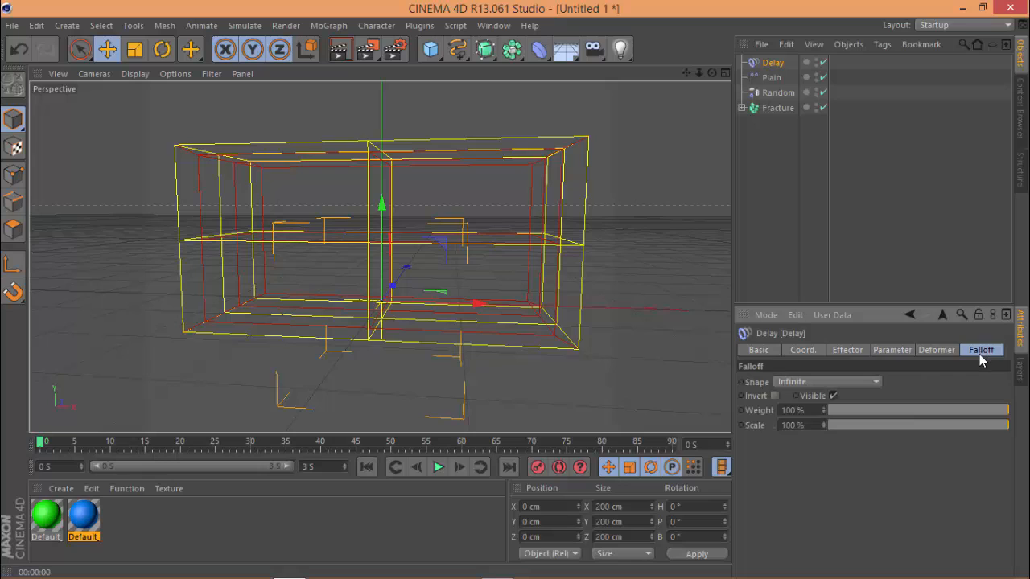
{"action": "left_click", "coordinate": [935, 351]}
{"action": "left_click", "coordinate": [889, 350]}
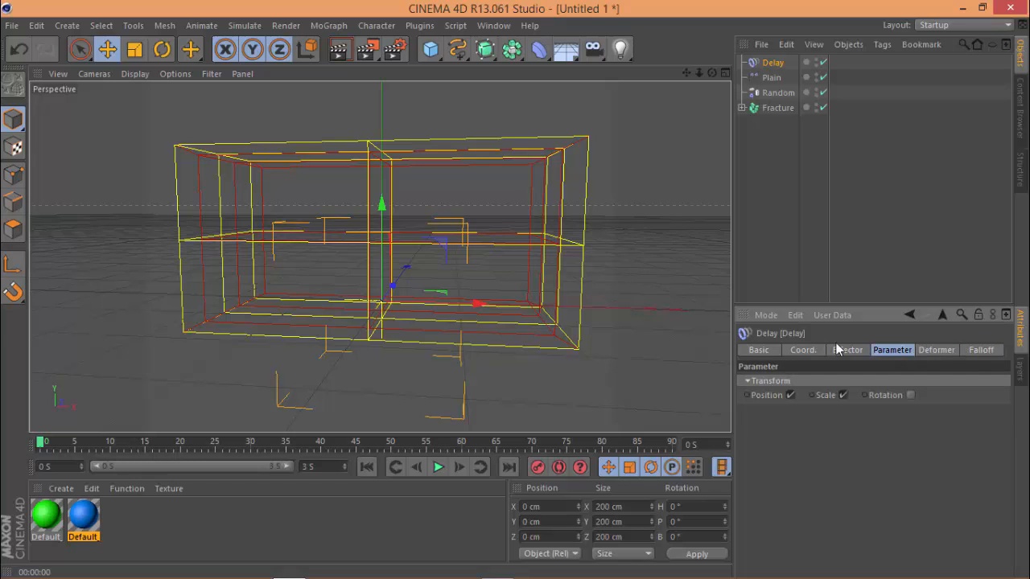
Step: Set the Delay effector's mode to Spring
{"action": "left_click", "coordinate": [854, 351]}
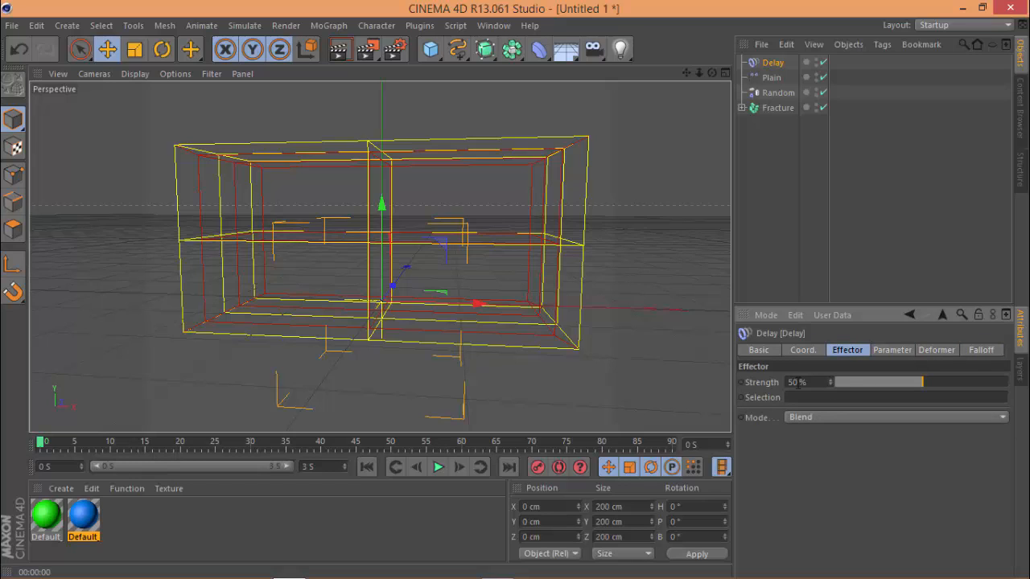
{"action": "left_click", "coordinate": [900, 417]}
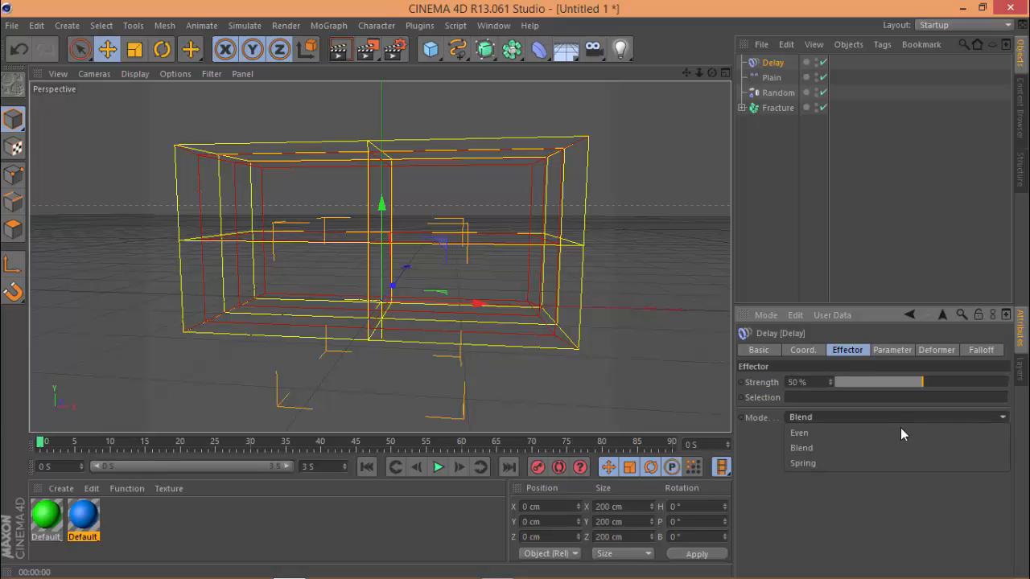
{"action": "left_click", "coordinate": [884, 462]}
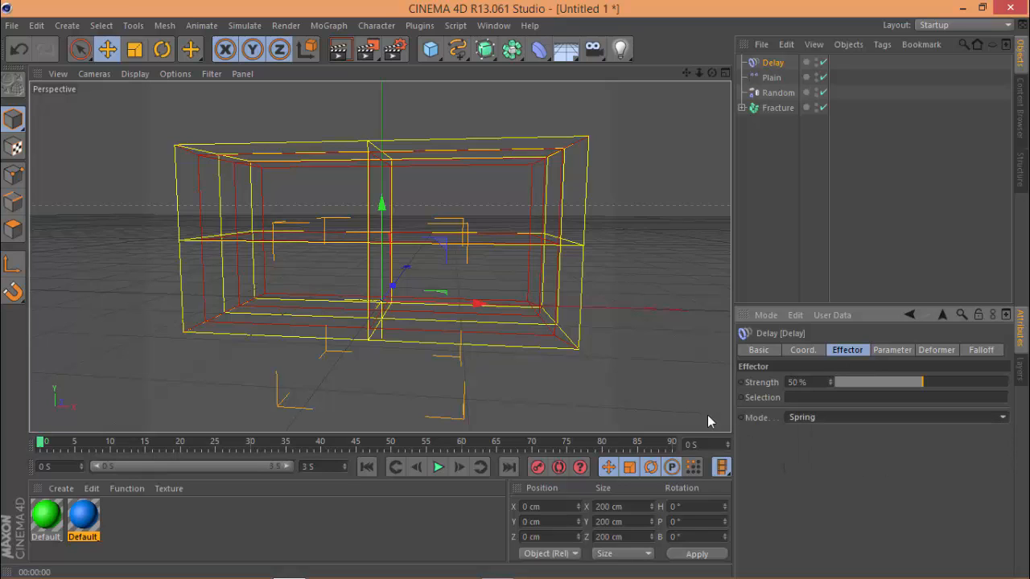
Step: Play the animation and examine from several angles how the pieces spring into place
{"action": "left_click", "coordinate": [439, 468]}
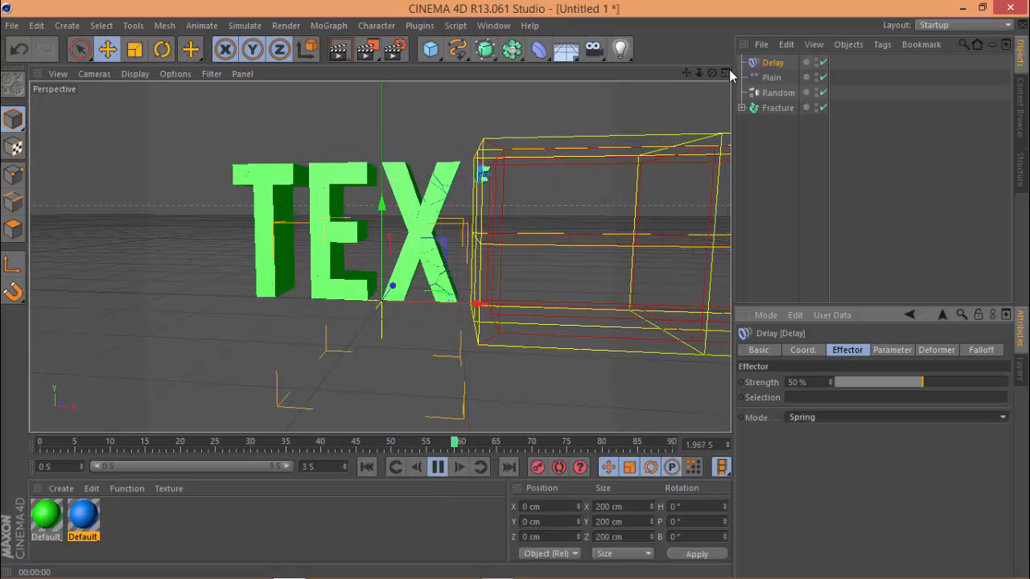
{"action": "left_click_drag", "start_coordinate": [711, 73], "coordinate": [520, 294]}
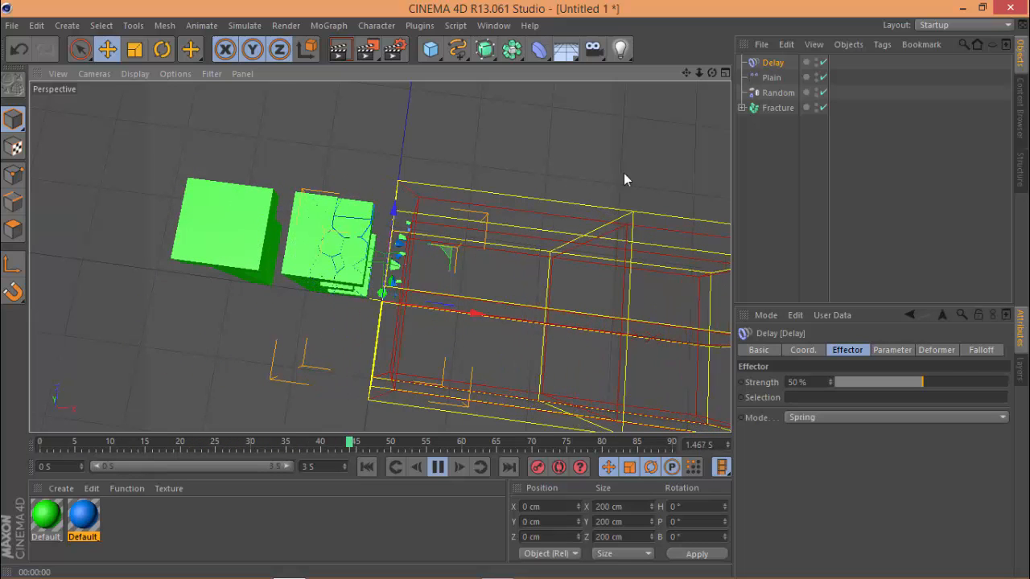
{"action": "left_click_drag", "start_coordinate": [515, 285], "coordinate": [514, 286]}
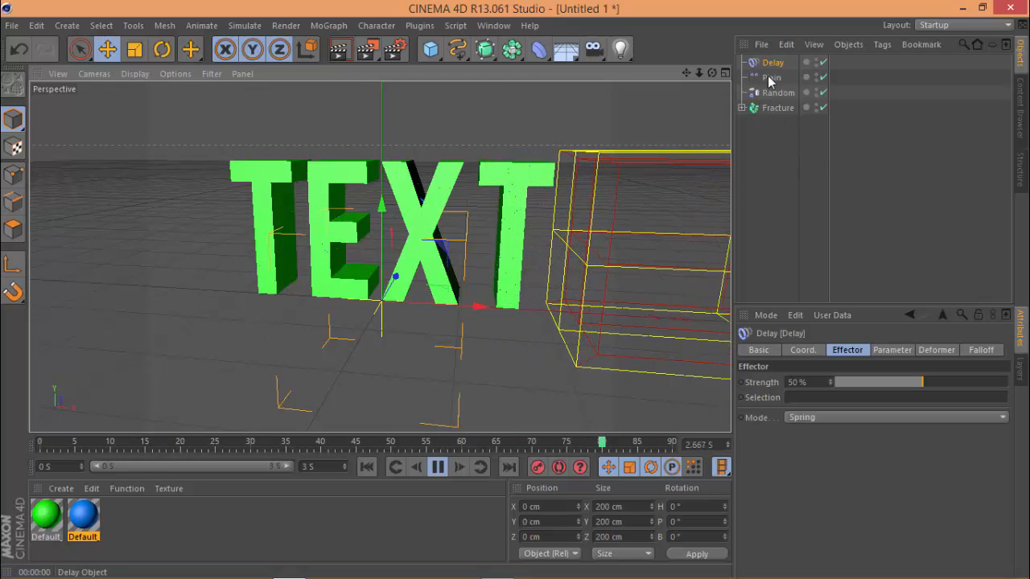
Step: Try a Delay effector strength of 100% during playback, and set it back to 50%
{"action": "left_click_drag", "start_coordinate": [922, 391], "coordinate": [1026, 386]}
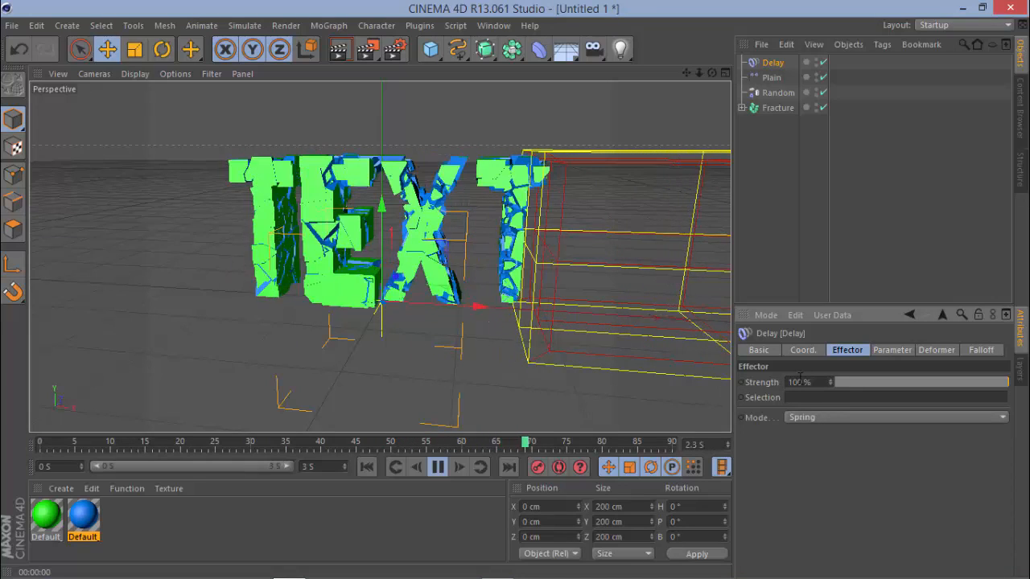
{"action": "left_click_drag", "start_coordinate": [815, 382], "coordinate": [199, 315]}
{"action": "type", "text": "50"}
{"action": "key", "text": "Return"}
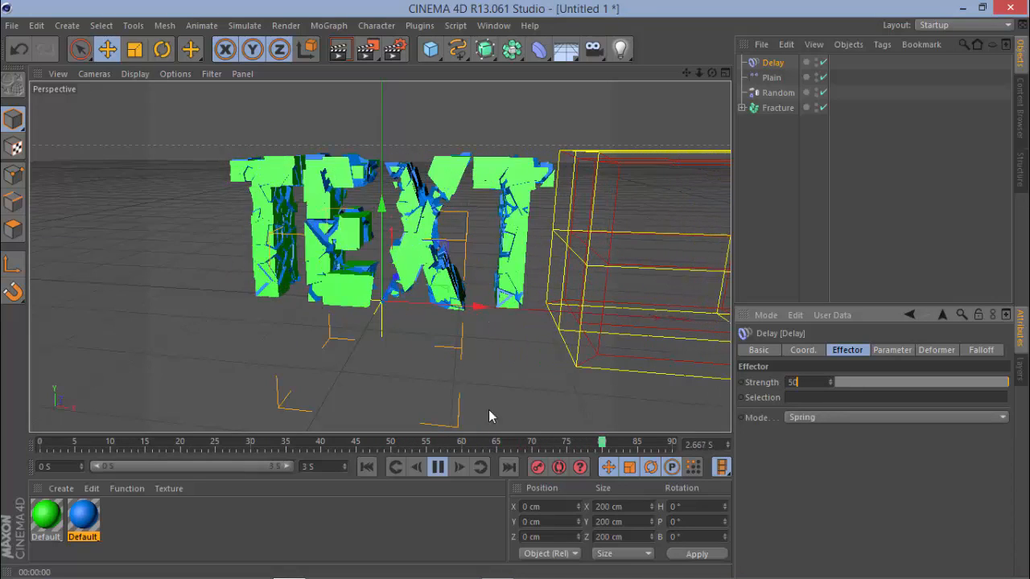
Step: Compare the Delay effector's Blend and Even modes during playback, and set the mode back to Spring
{"action": "left_click", "coordinate": [901, 418]}
{"action": "left_click", "coordinate": [866, 417]}
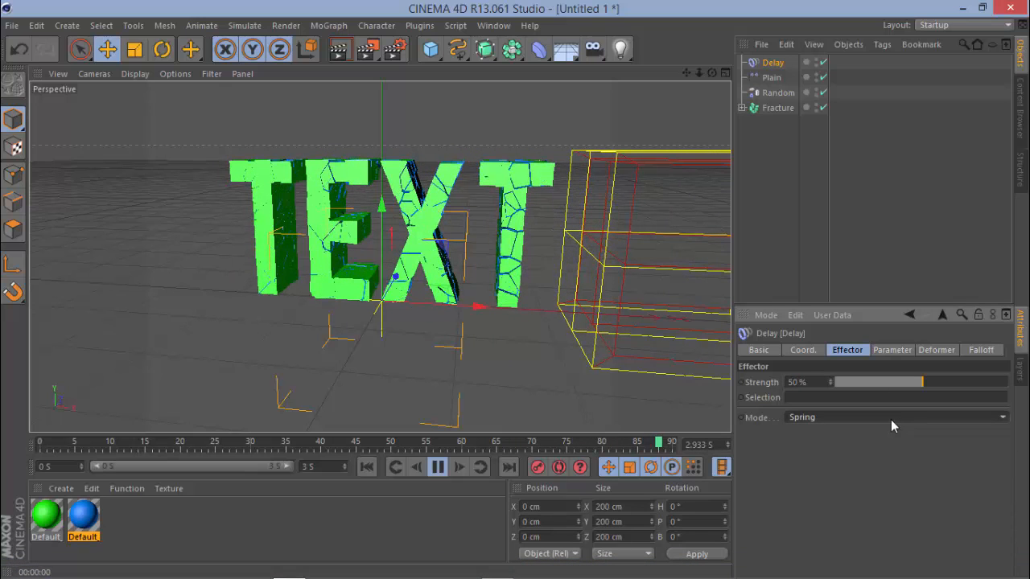
{"action": "left_click", "coordinate": [888, 417]}
{"action": "left_click", "coordinate": [866, 438]}
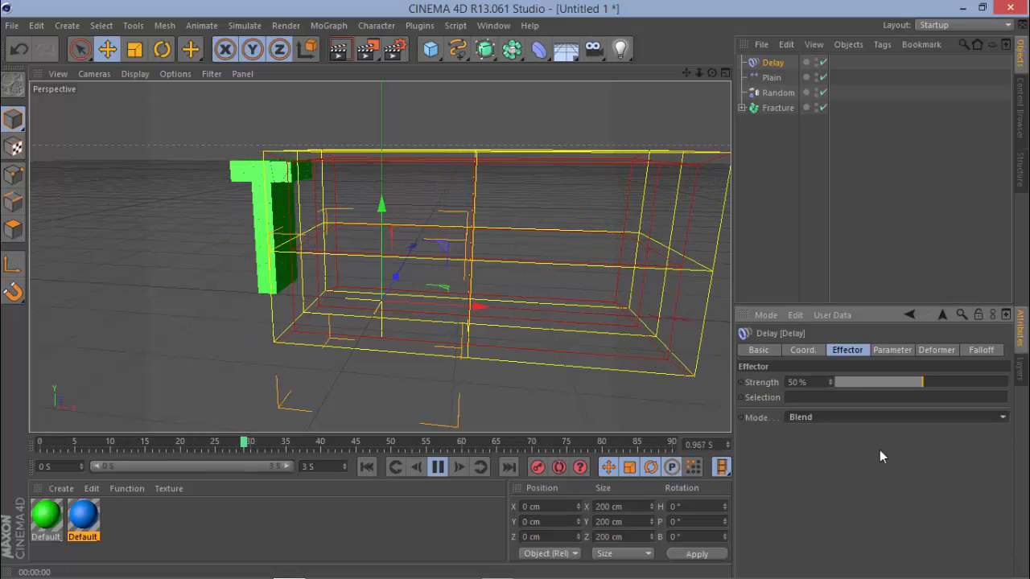
{"action": "left_click", "coordinate": [892, 417]}
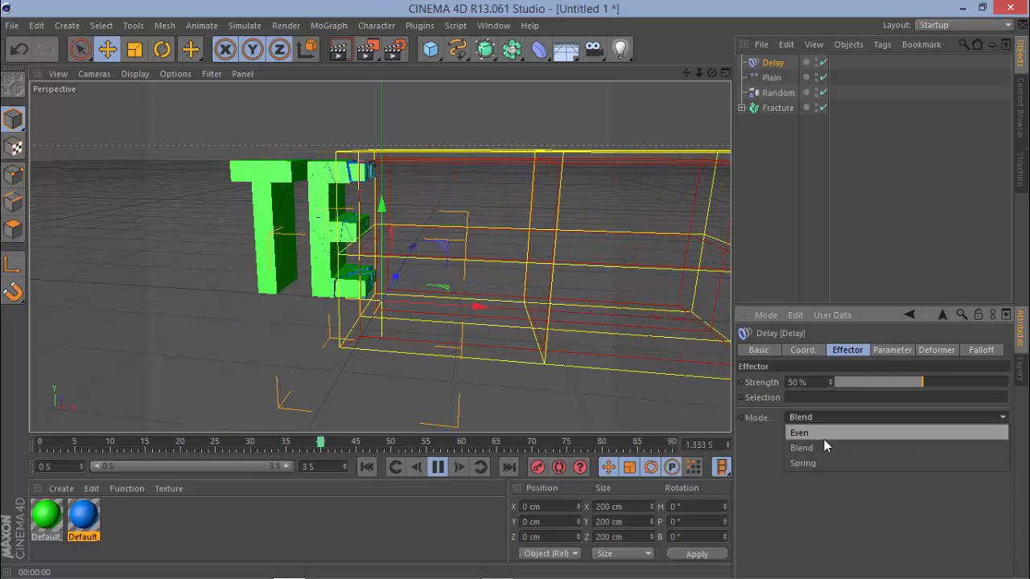
{"action": "left_click", "coordinate": [832, 438]}
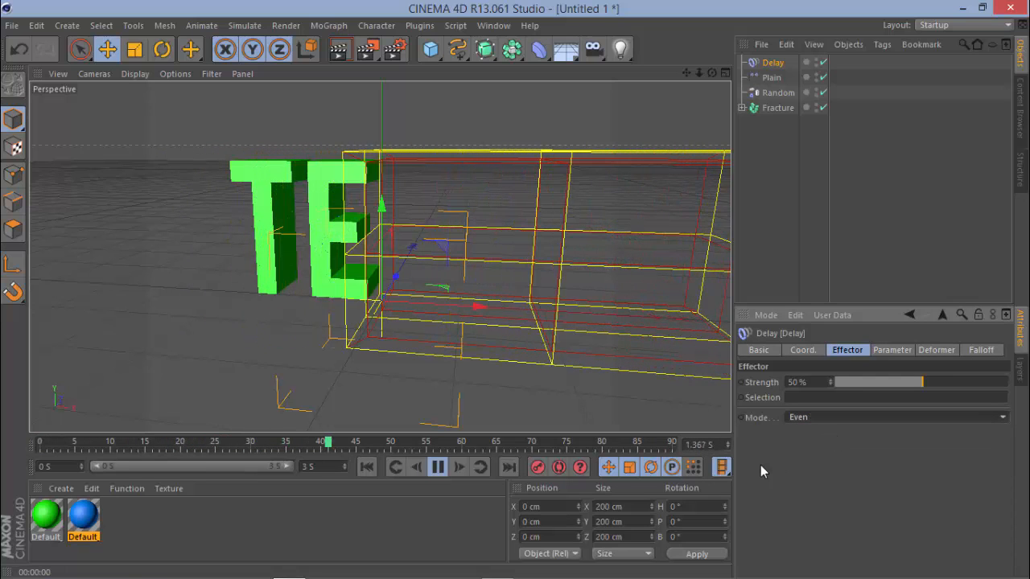
{"action": "left_click", "coordinate": [905, 416]}
{"action": "left_click", "coordinate": [816, 456]}
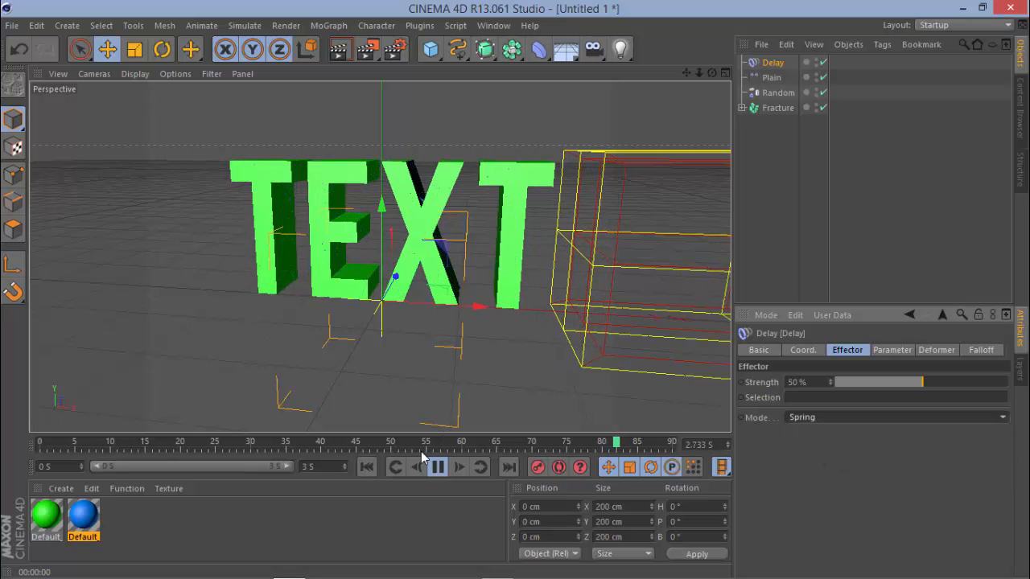
Step: Try the Delay effector with Position and Scale turned off, and enable Position, Scale and Rotation
{"action": "left_click", "coordinate": [893, 350]}
{"action": "left_click", "coordinate": [950, 350]}
{"action": "left_click", "coordinate": [898, 351]}
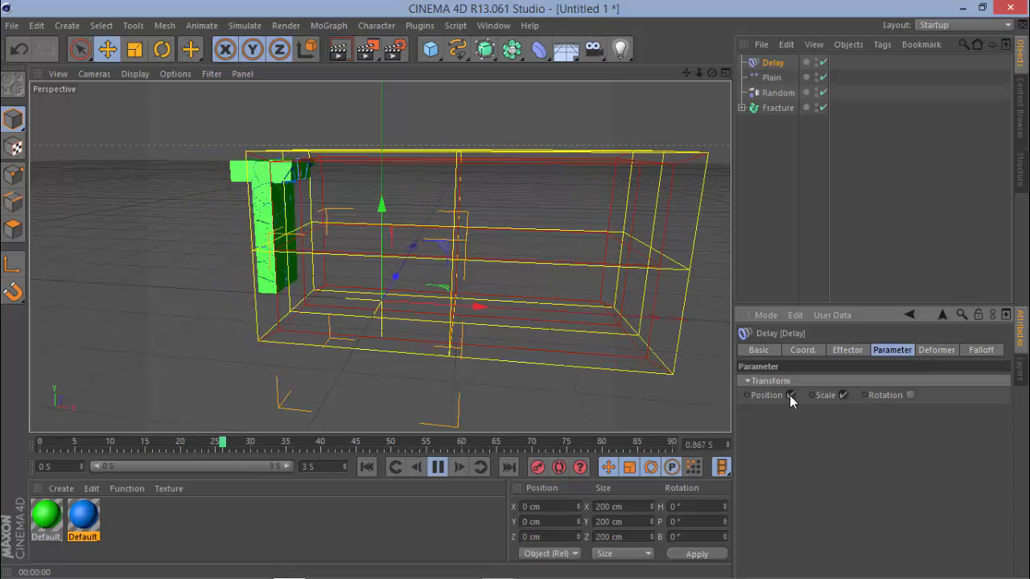
{"action": "left_click", "coordinate": [789, 395]}
{"action": "left_click", "coordinate": [910, 395]}
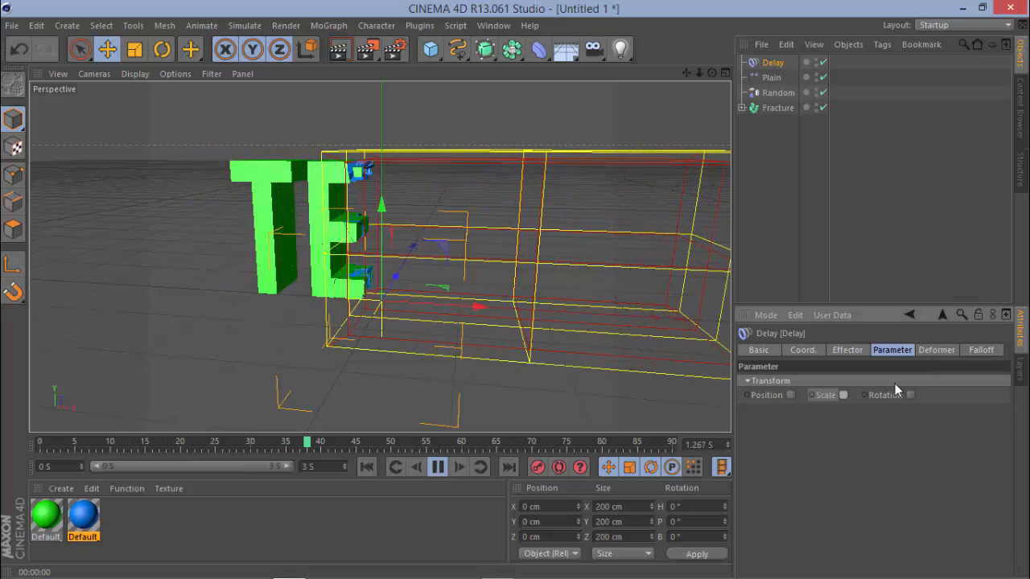
{"action": "left_click", "coordinate": [843, 395]}
{"action": "left_click", "coordinate": [790, 395]}
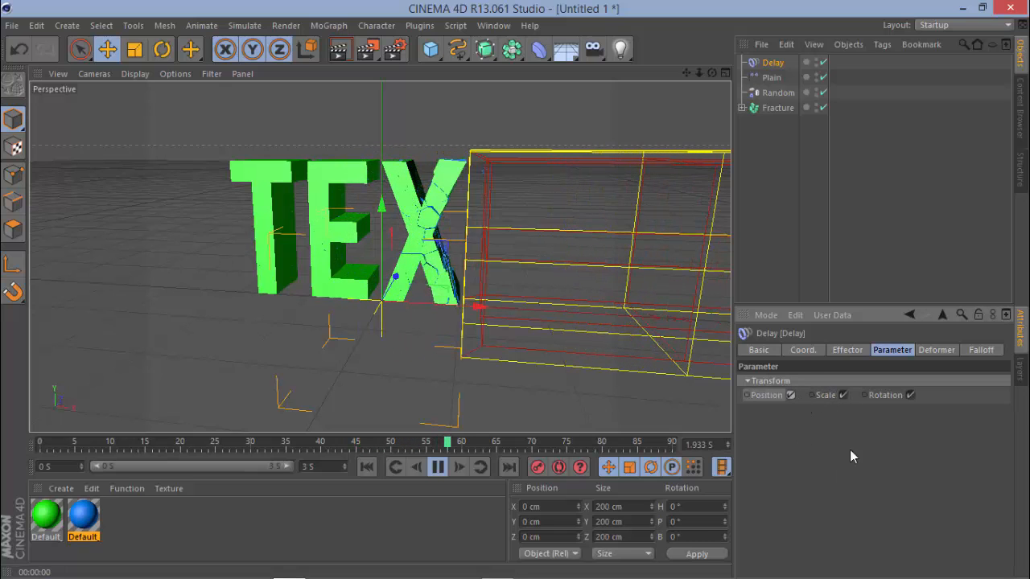
Step: Check the settings of the Fracture object and its effectors, deselect everything, stop playback and return to frame 0
{"action": "left_click", "coordinate": [773, 107]}
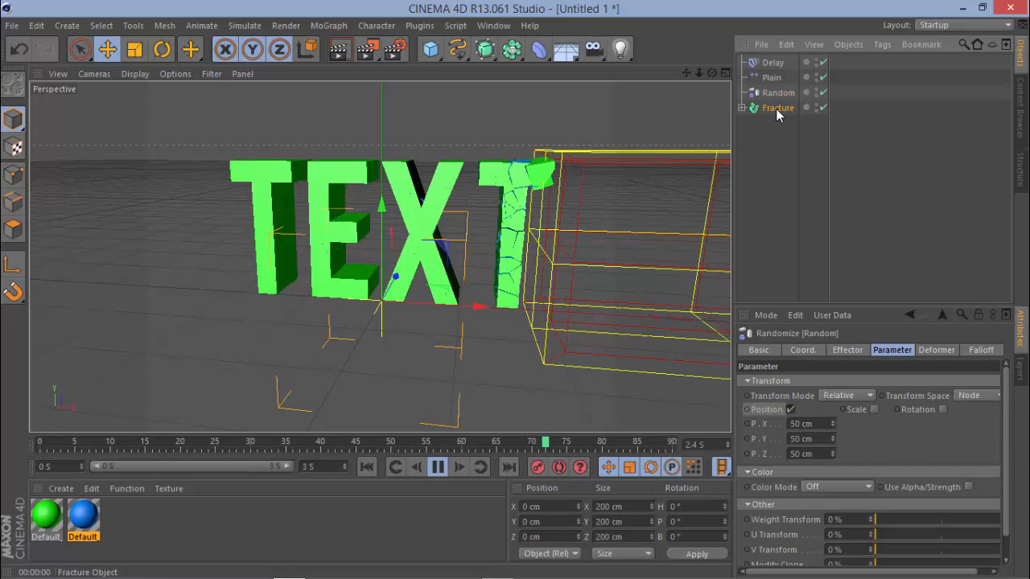
{"action": "left_click", "coordinate": [774, 64]}
{"action": "left_click", "coordinate": [777, 108]}
{"action": "left_click", "coordinate": [774, 78]}
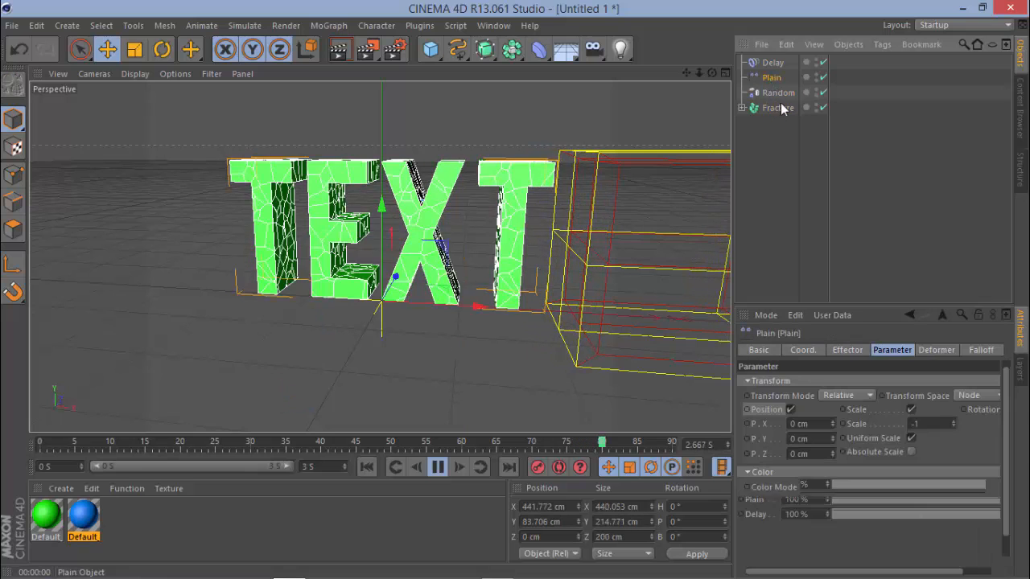
{"action": "left_click", "coordinate": [470, 357]}
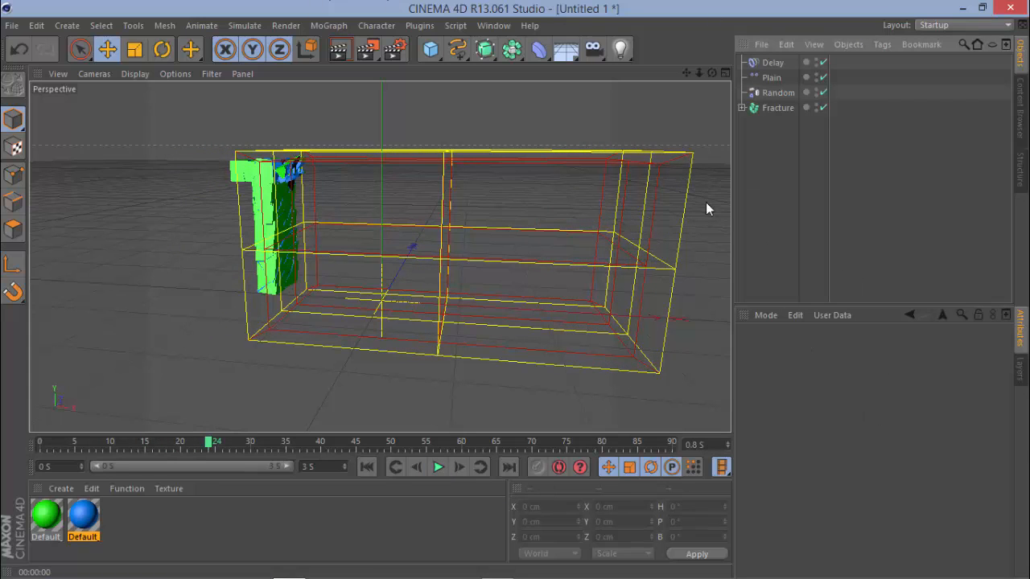
{"action": "left_click_drag", "start_coordinate": [194, 444], "coordinate": [4, 419]}
Step: Open the DCBESIGNS material pack 5000+ project from the recent files
{"action": "left_click", "coordinate": [11, 26]}
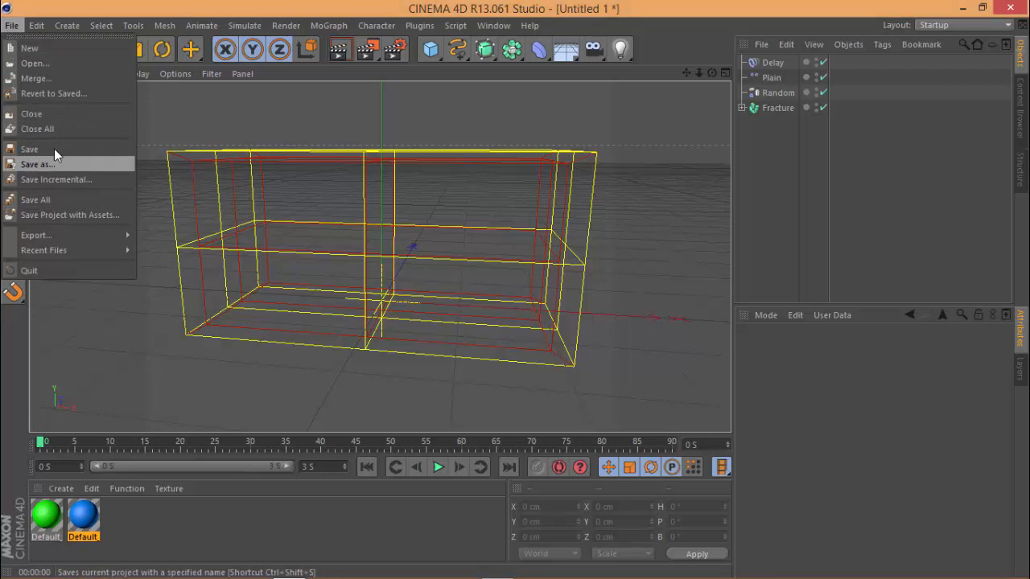
{"action": "mouse_move", "coordinate": [105, 242]}
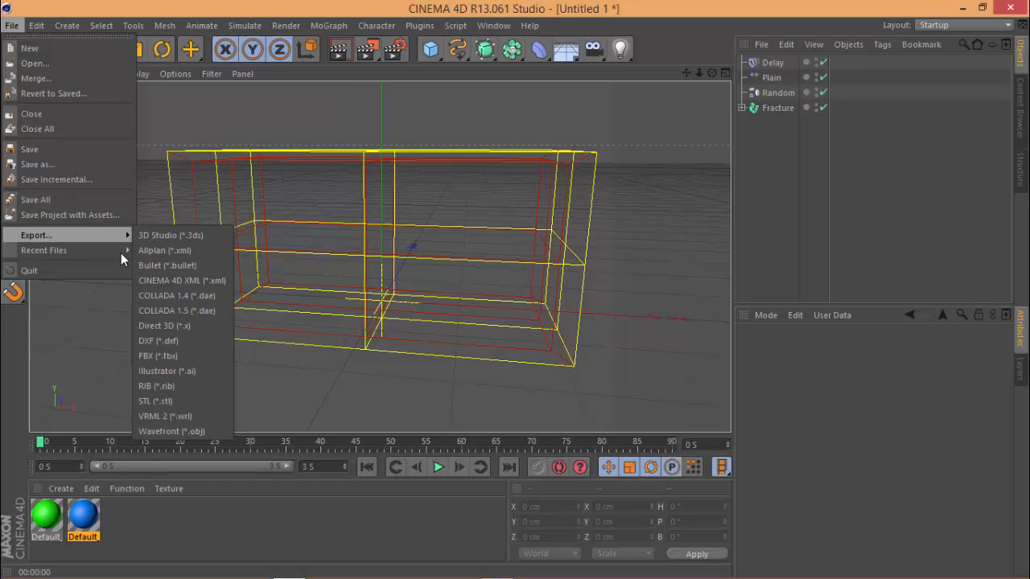
{"action": "left_click", "coordinate": [166, 253]}
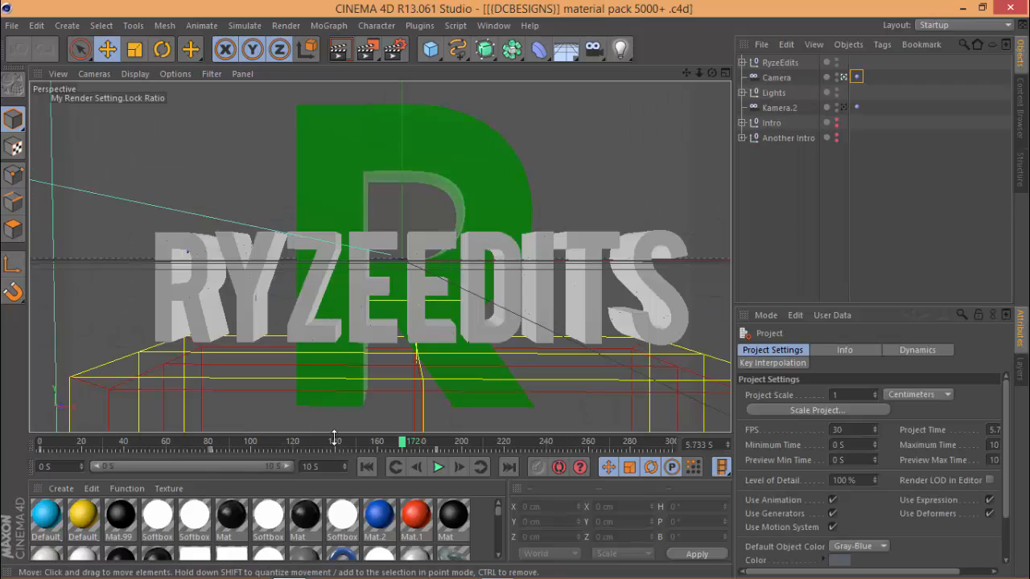
Step: Enlarge the material list to browse the material pack, and restore the list to its small size
{"action": "left_click_drag", "start_coordinate": [378, 434], "coordinate": [402, 139]}
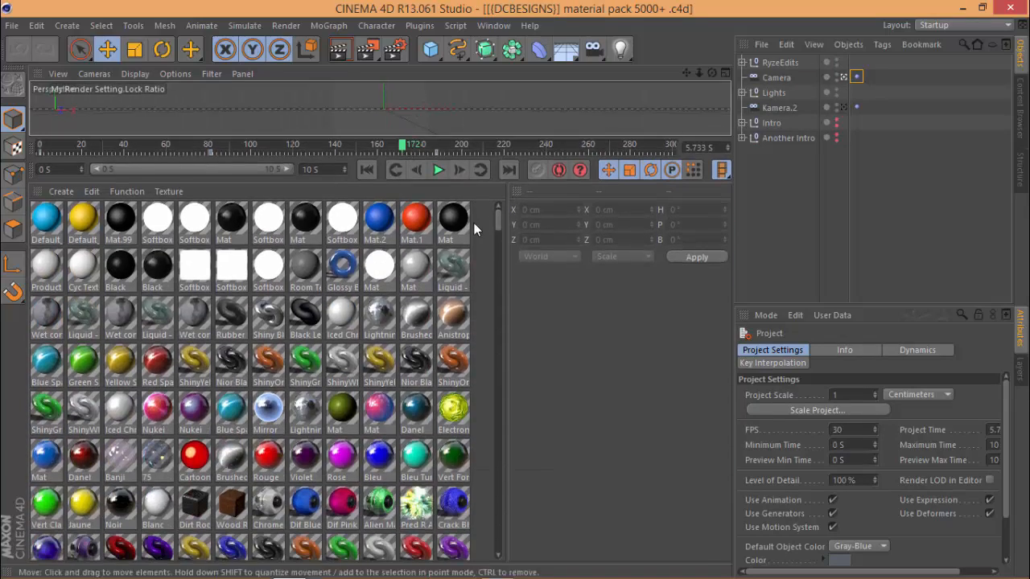
{"action": "left_click_drag", "start_coordinate": [499, 219], "coordinate": [485, 137]}
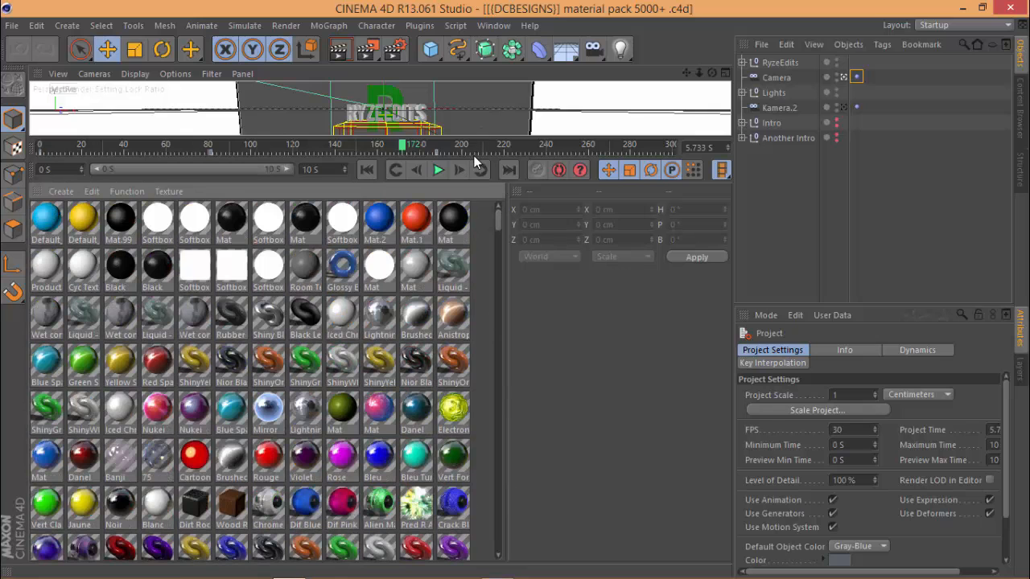
{"action": "left_click_drag", "start_coordinate": [480, 183], "coordinate": [447, 491]}
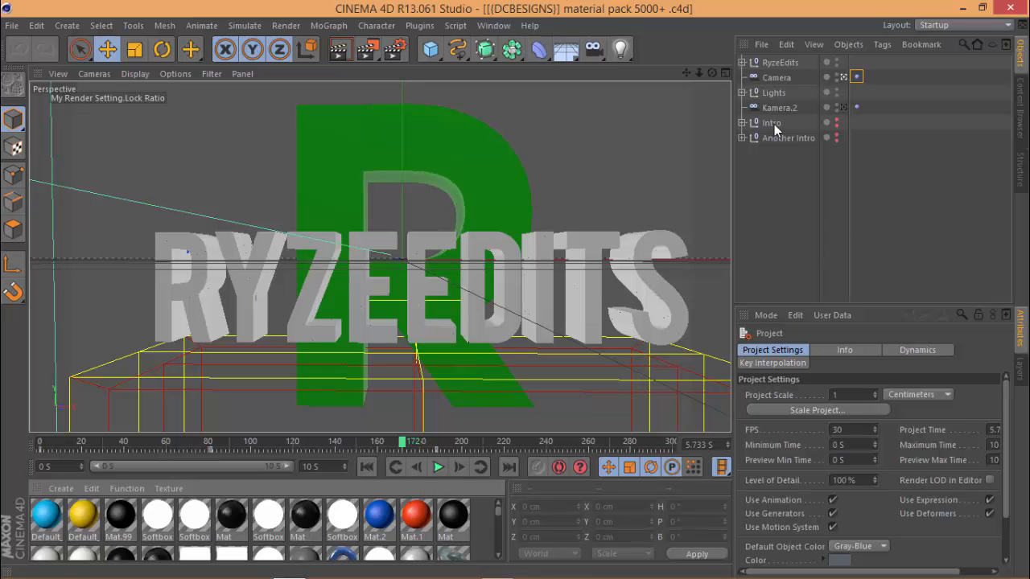
Step: Leave the scene camera's view and select the Softbox planes behind and below the text to inspect the lighting setup
{"action": "left_click", "coordinate": [843, 77]}
{"action": "left_click", "coordinate": [253, 223]}
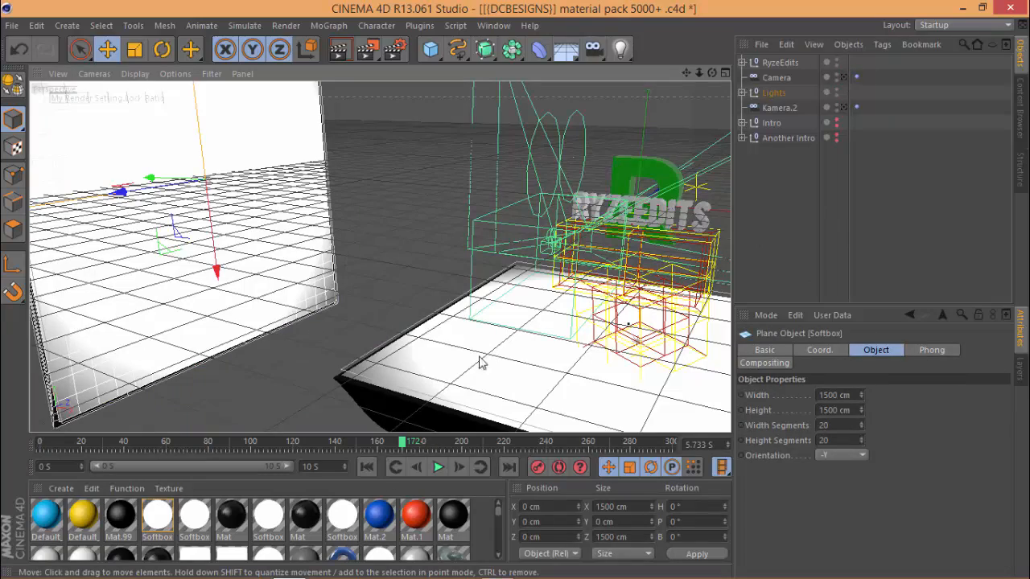
{"action": "left_click", "coordinate": [691, 322]}
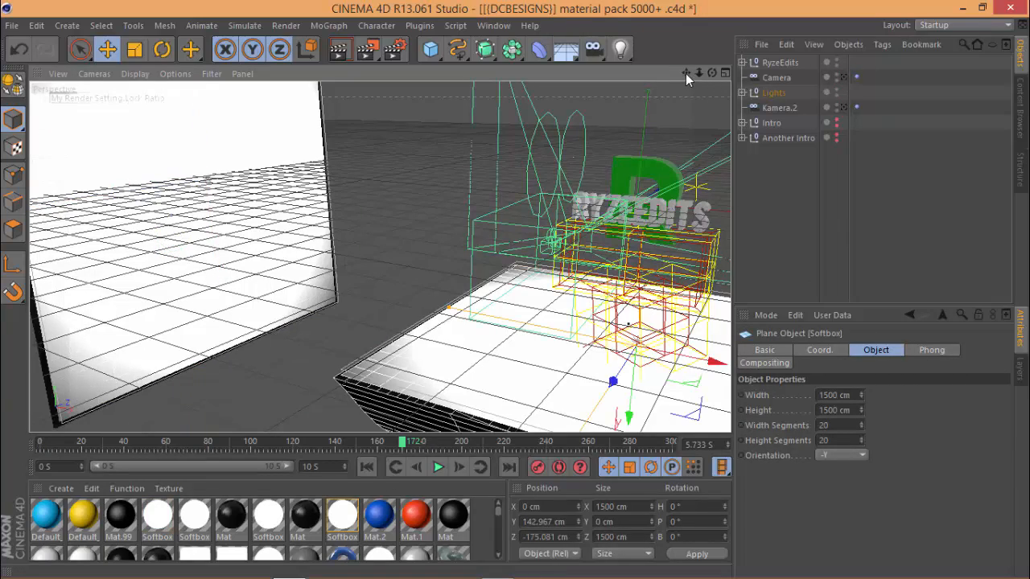
Step: Return to the scene camera's view and rewind the animation to frame 0
{"action": "mouse_move", "coordinate": [685, 73]}
{"action": "left_mouse_down"}
{"action": "mouse_move", "coordinate": [509, 282]}
{"action": "mouse_move", "coordinate": [731, 254]}
{"action": "mouse_move", "coordinate": [515, 267]}
{"action": "mouse_move", "coordinate": [627, 257]}
{"action": "mouse_move", "coordinate": [684, 77]}
{"action": "left_mouse_up"}
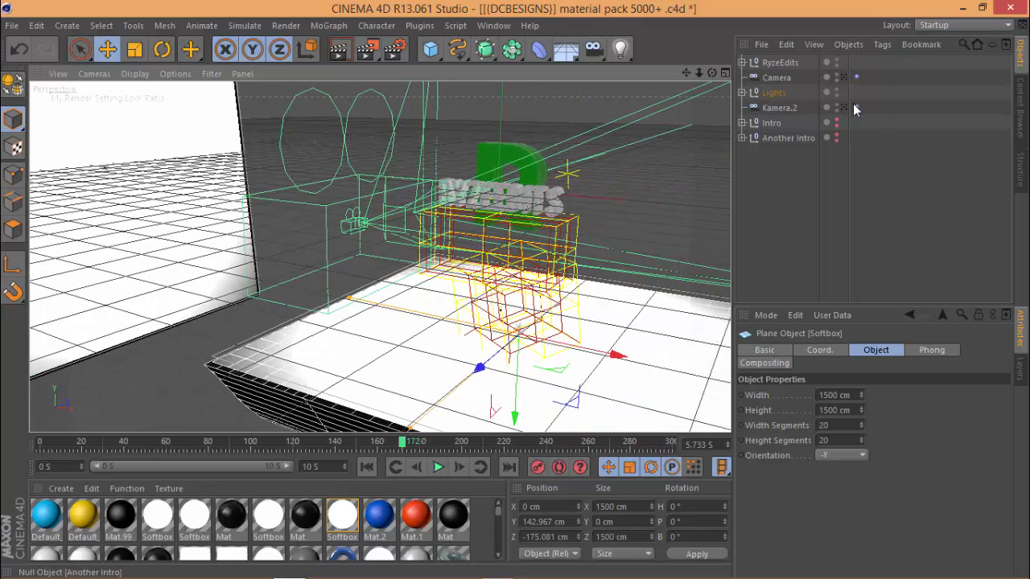
{"action": "left_click", "coordinate": [843, 77]}
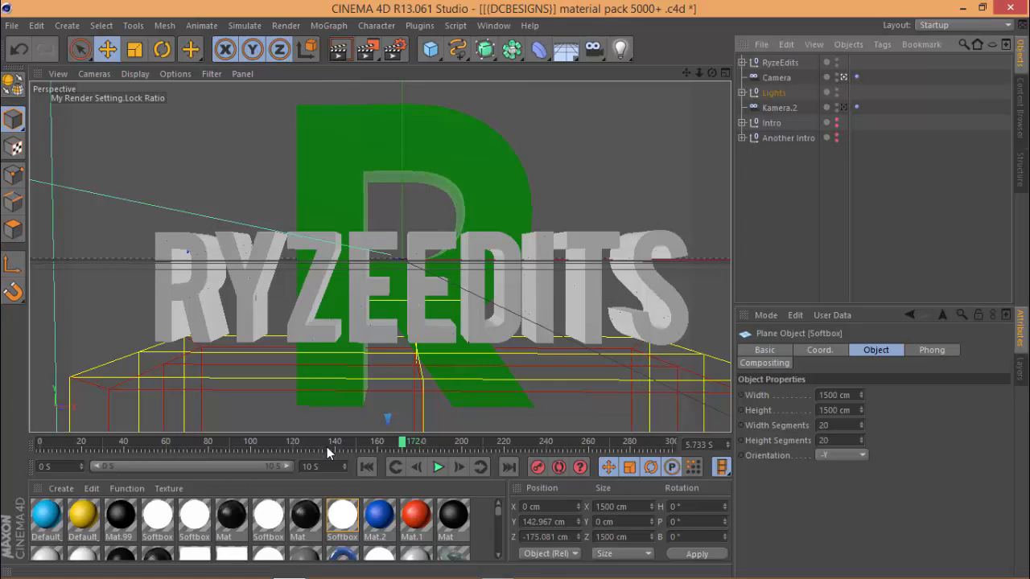
{"action": "left_click_drag", "start_coordinate": [318, 441], "coordinate": [16, 450]}
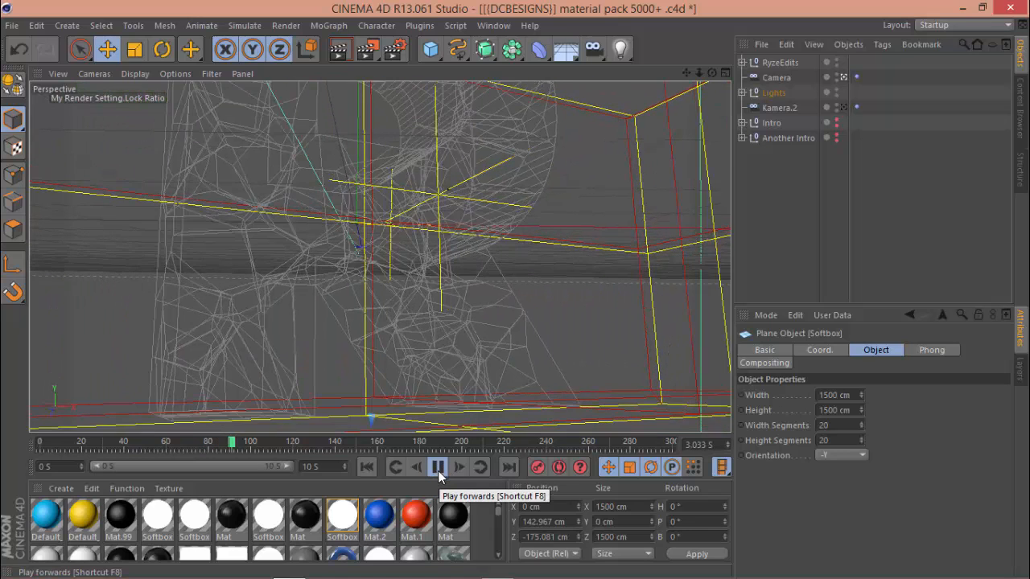
Step: Play and scrub the animation up to frame 163 to review how the R logo and the RYZEEDITS text assemble
{"action": "left_click", "coordinate": [439, 467]}
{"action": "left_click", "coordinate": [438, 468]}
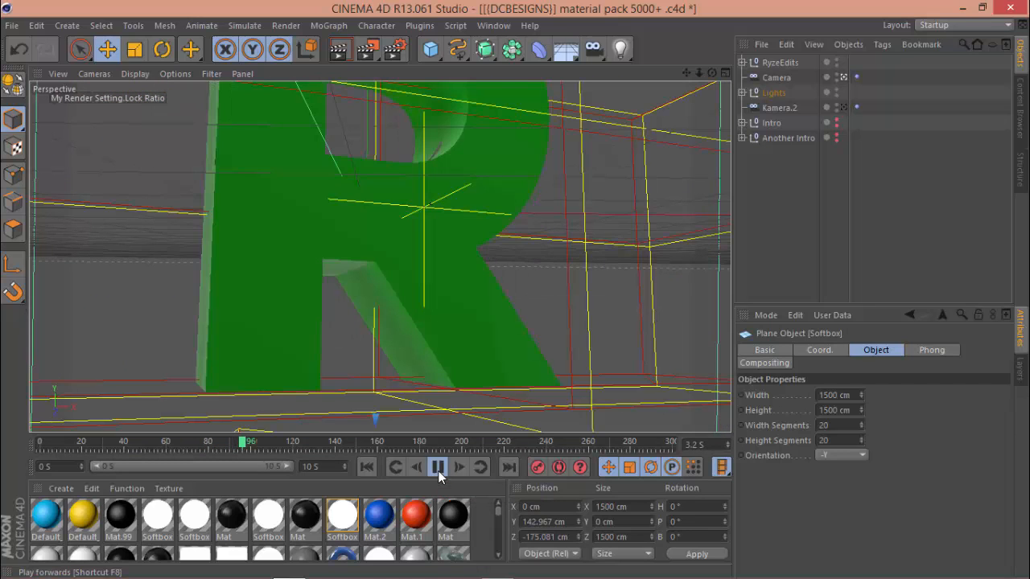
{"action": "left_click", "coordinate": [438, 468]}
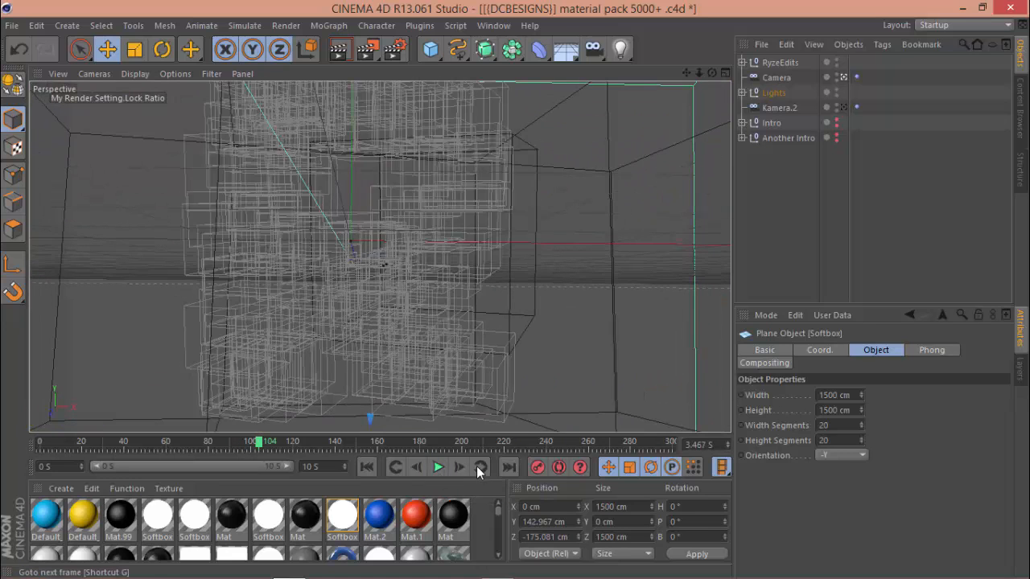
{"action": "left_click", "coordinate": [459, 467]}
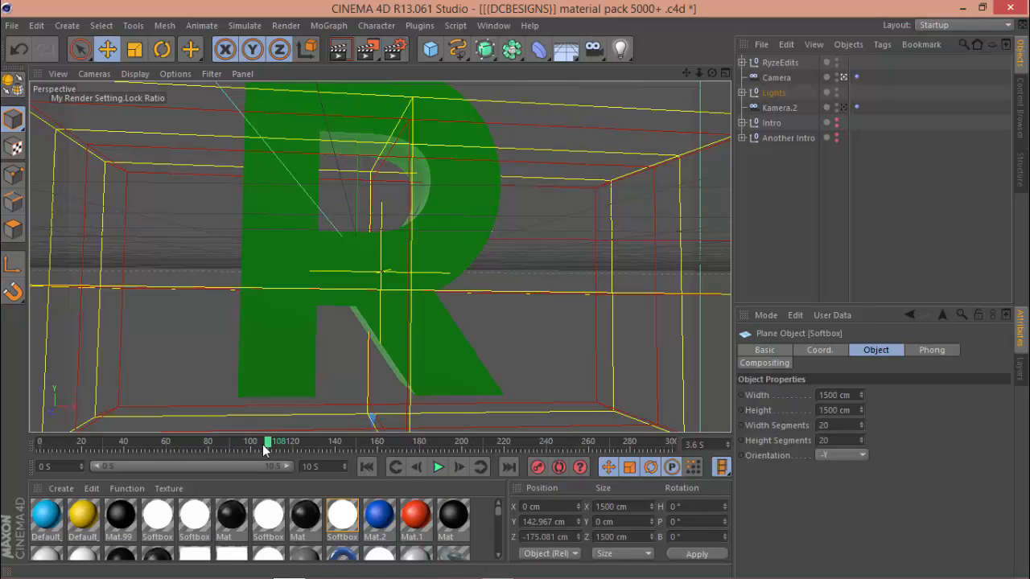
{"action": "left_click_drag", "start_coordinate": [276, 445], "coordinate": [282, 444]}
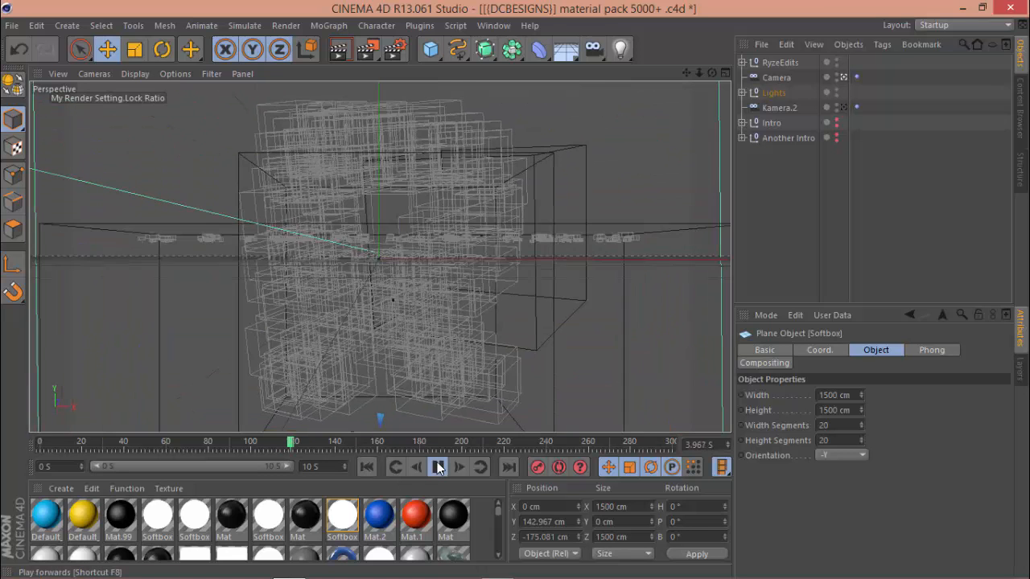
{"action": "left_click", "coordinate": [438, 468]}
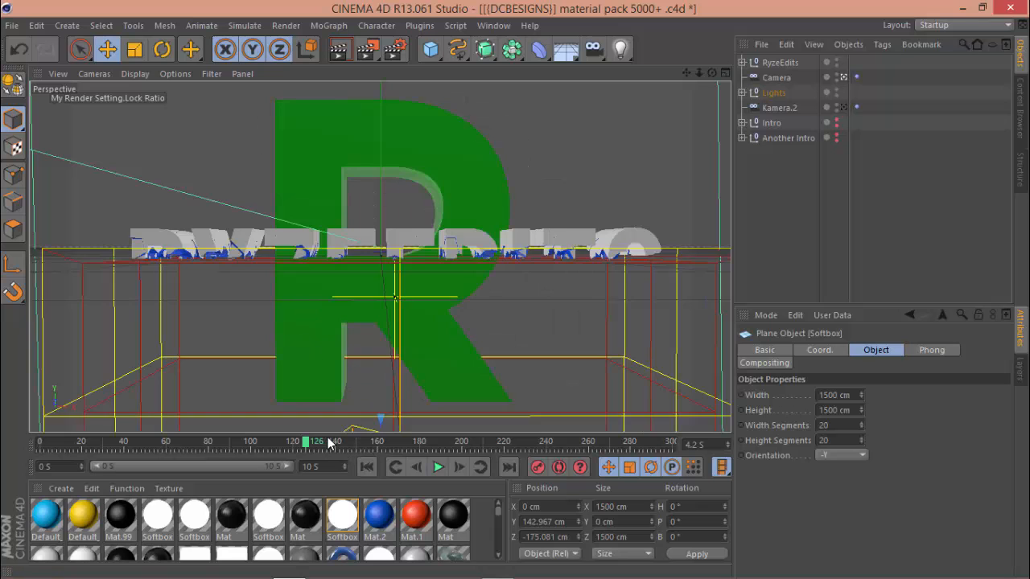
{"action": "left_click_drag", "start_coordinate": [329, 442], "coordinate": [385, 440]}
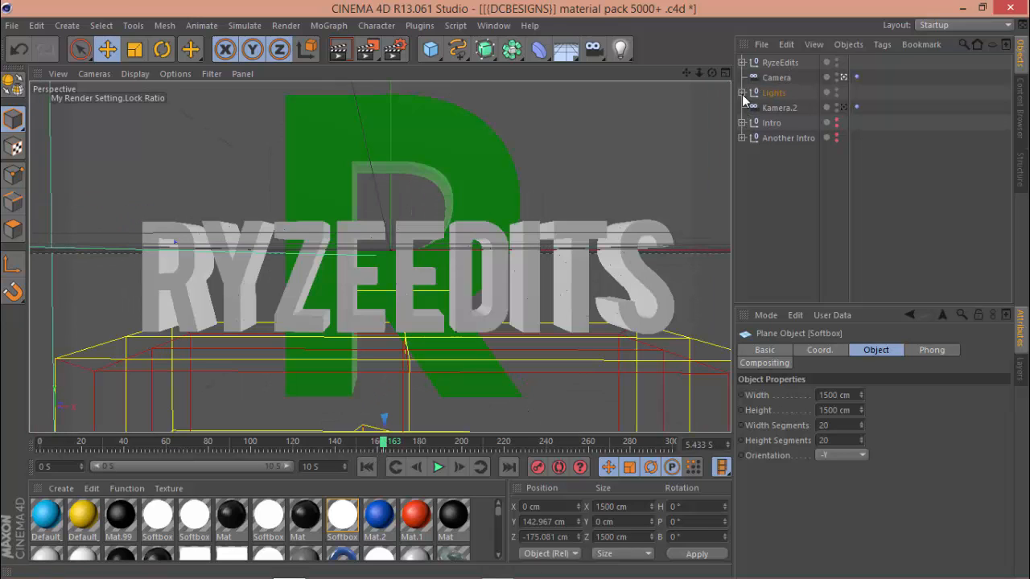
Step: Add a Delay effector to the RYZEEDITS text's Fracture object inside the RyzeEdits group
{"action": "left_click", "coordinate": [741, 62]}
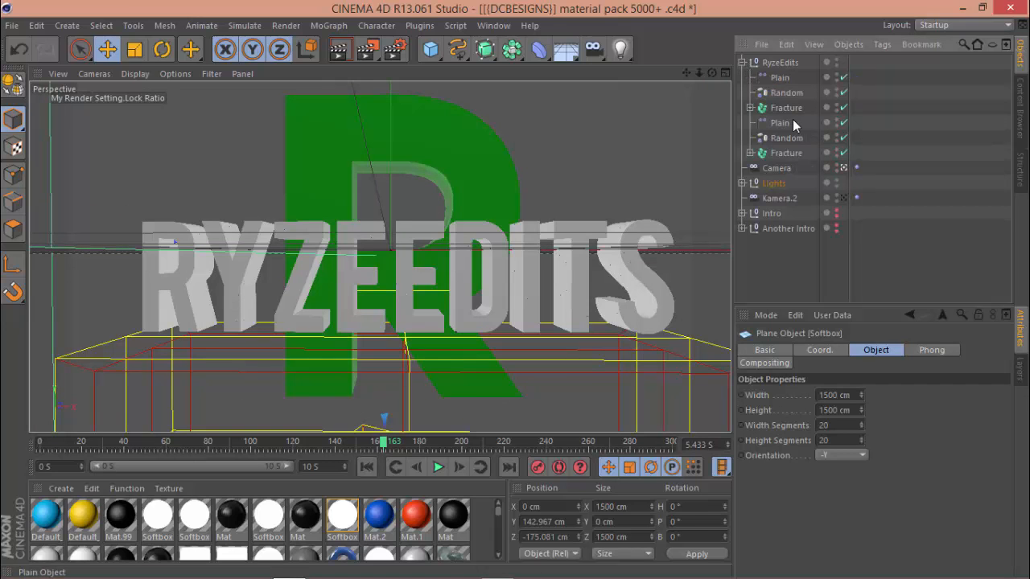
{"action": "left_click", "coordinate": [787, 123]}
{"action": "left_click", "coordinate": [786, 152]}
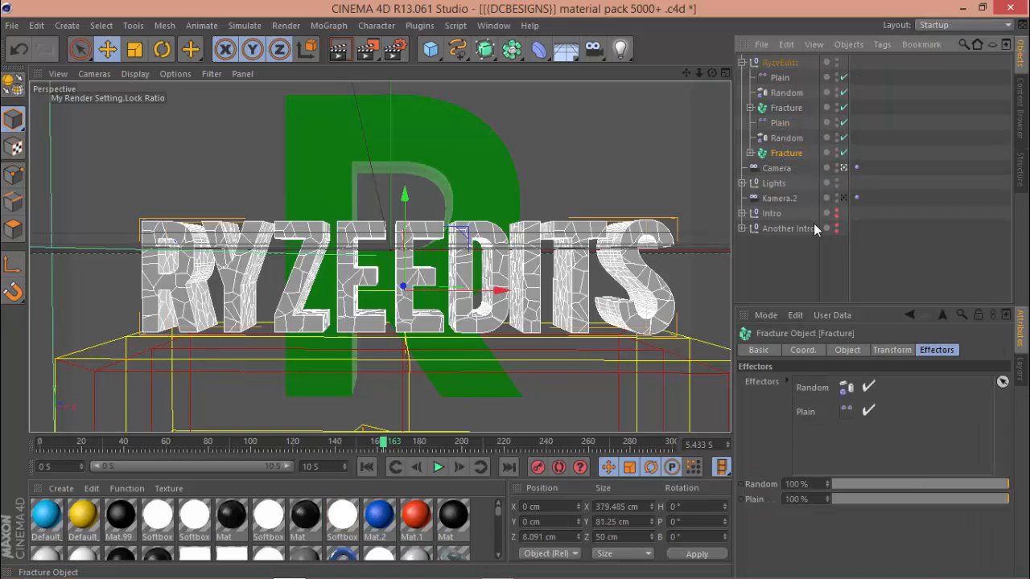
{"action": "left_click", "coordinate": [322, 28]}
{"action": "mouse_move", "coordinate": [388, 49]}
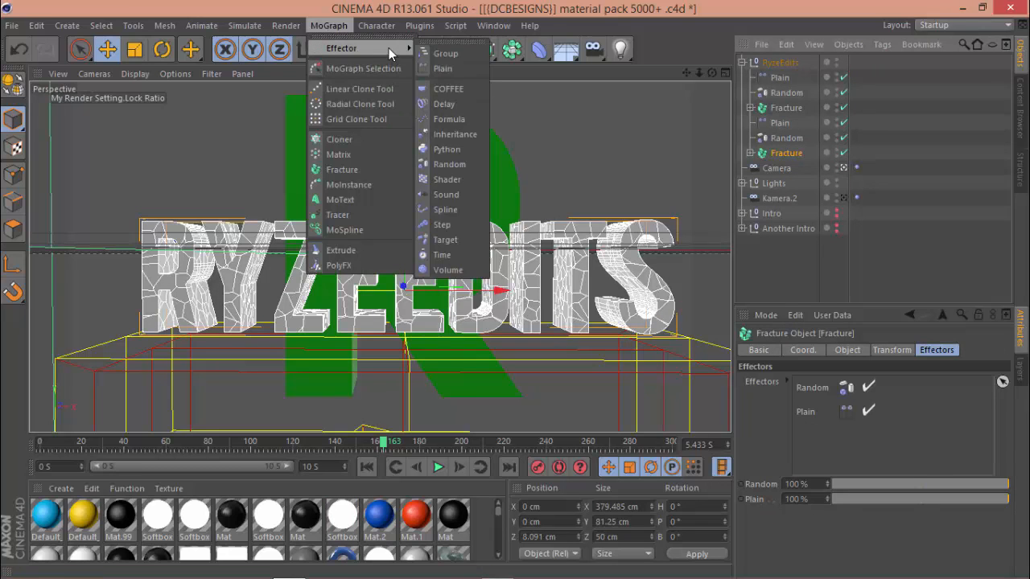
{"action": "left_click", "coordinate": [447, 105]}
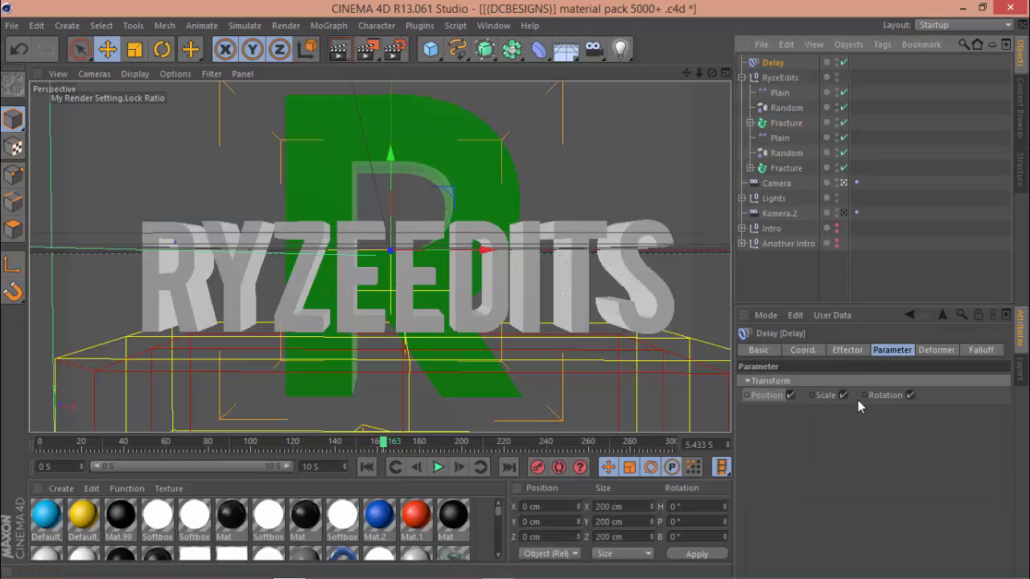
Step: Turn off Rotation for the Delay effector and set its mode to Spring
{"action": "left_click", "coordinate": [909, 395]}
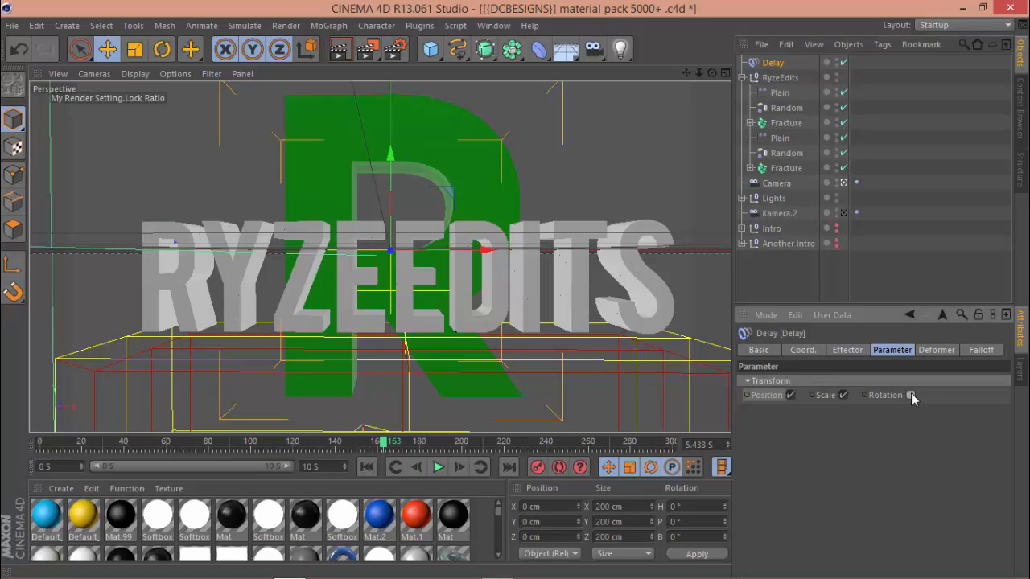
{"action": "left_click", "coordinate": [969, 352]}
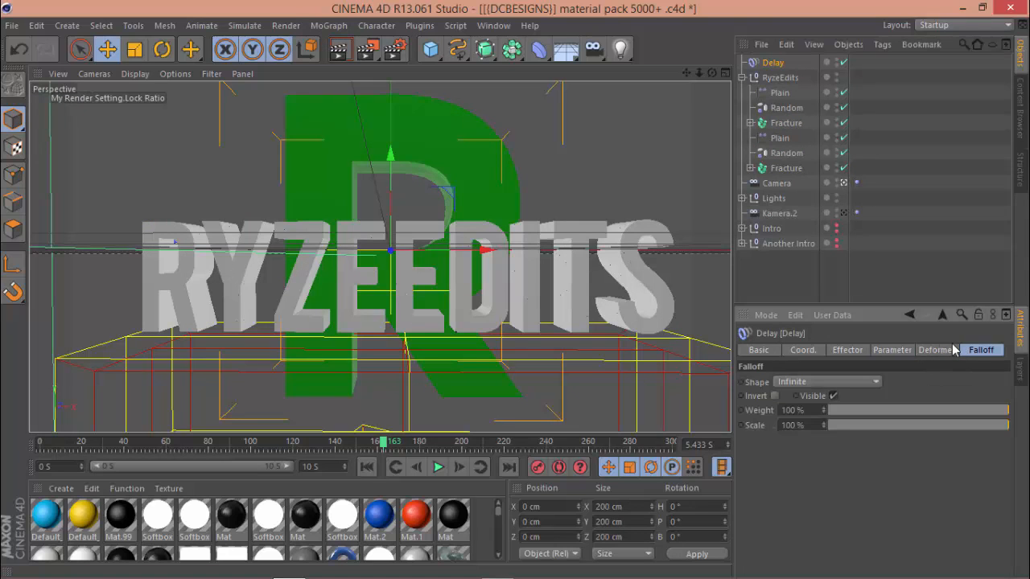
{"action": "left_click", "coordinate": [848, 352]}
{"action": "left_click", "coordinate": [817, 351]}
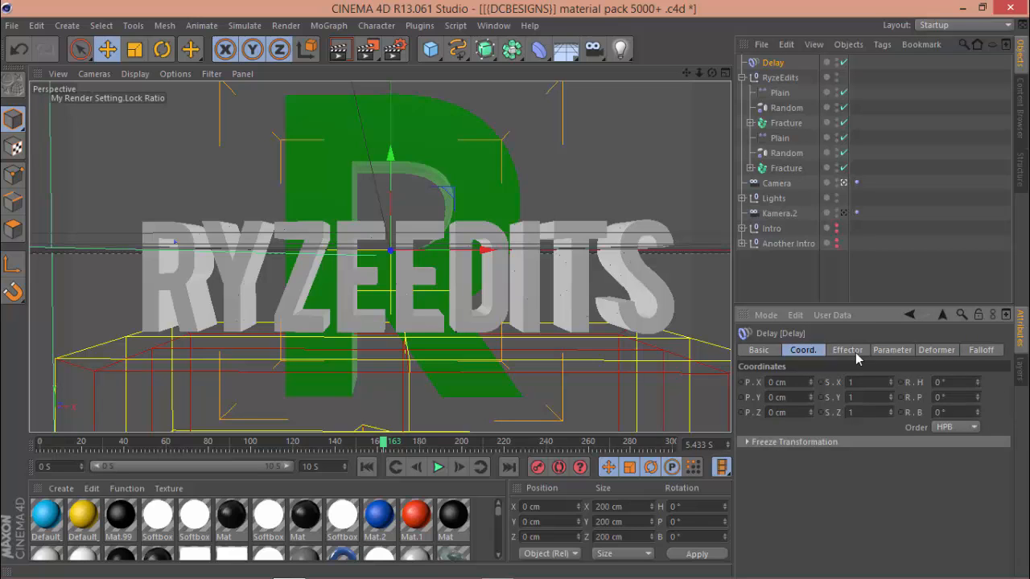
{"action": "left_click", "coordinate": [856, 354]}
{"action": "left_click", "coordinate": [884, 413]}
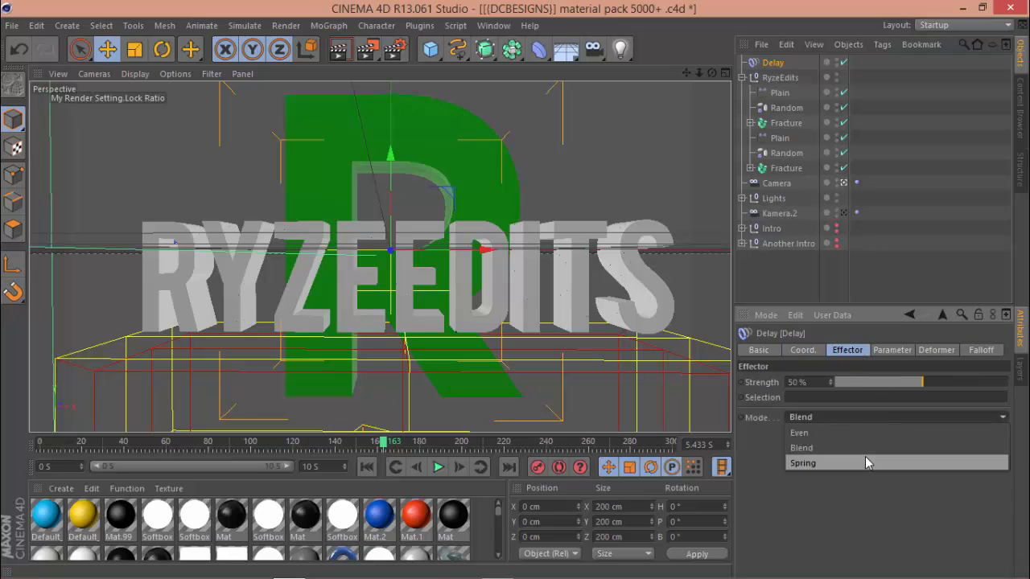
{"action": "left_click", "coordinate": [868, 462]}
Step: Preview the spring motion of the text from about frame 130 to frame 197, and collapse the RyzeEdits group
{"action": "left_click", "coordinate": [316, 445]}
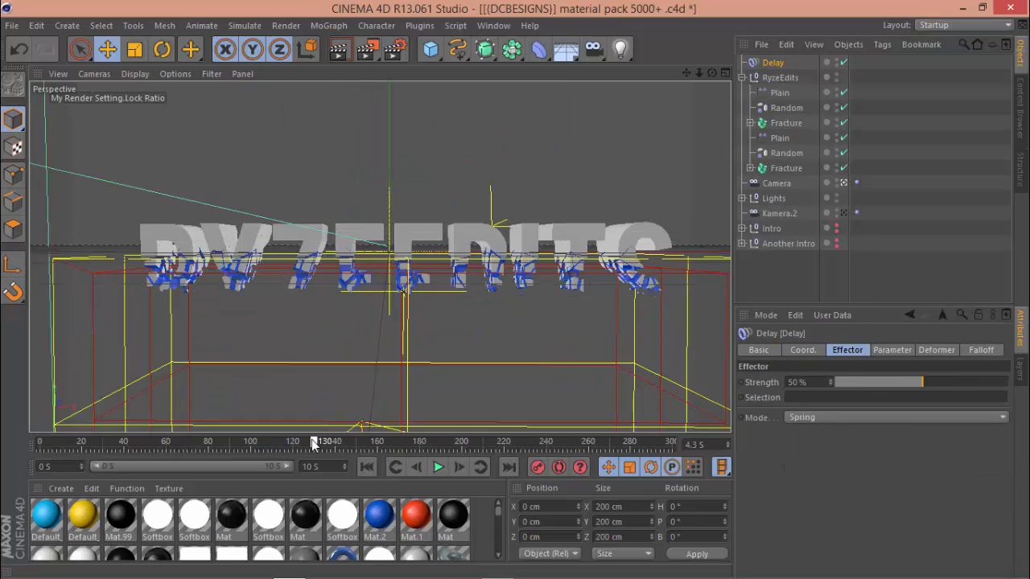
{"action": "left_click", "coordinate": [437, 468]}
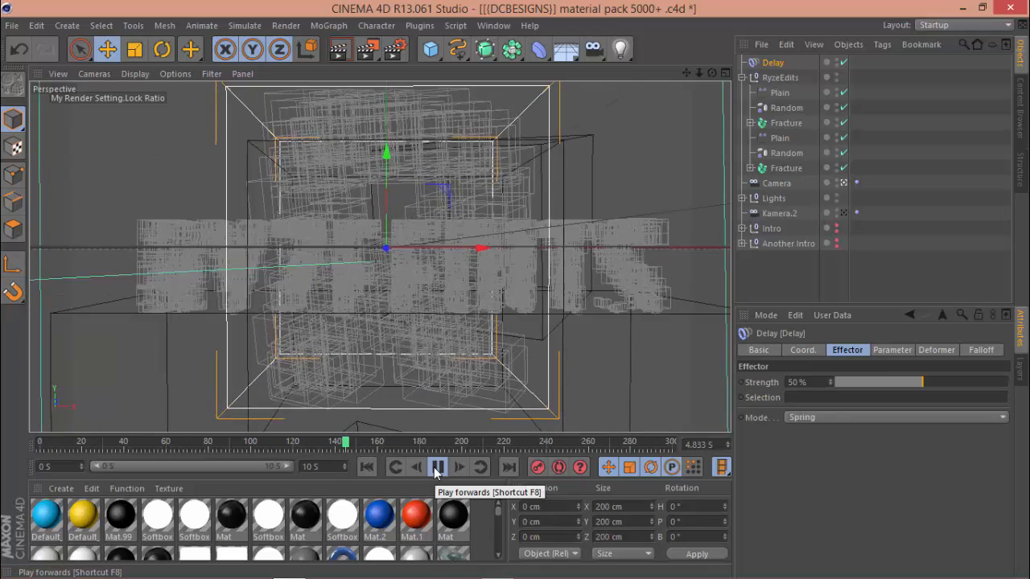
{"action": "left_click", "coordinate": [435, 468]}
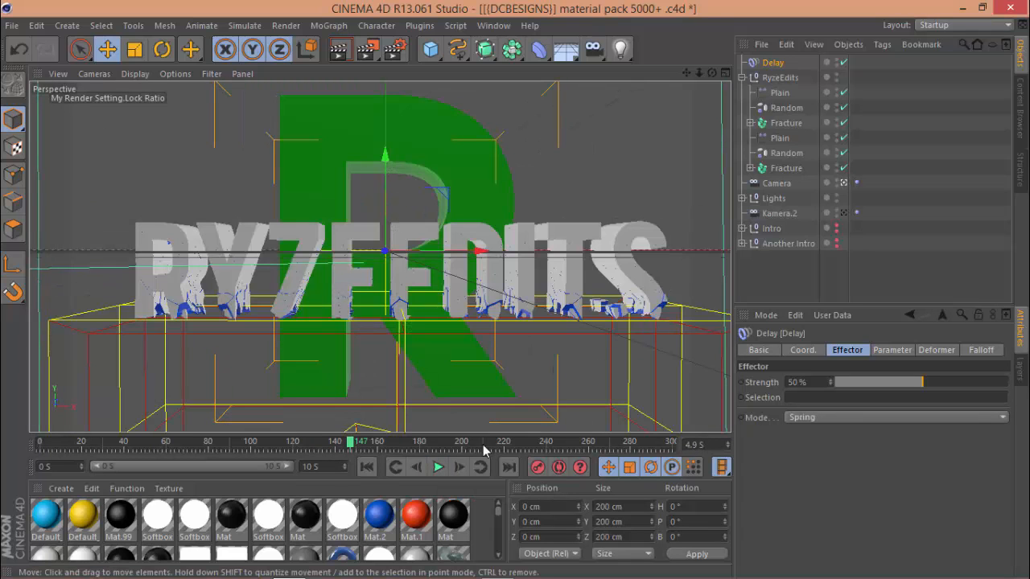
{"action": "left_click_drag", "start_coordinate": [380, 448], "coordinate": [458, 443]}
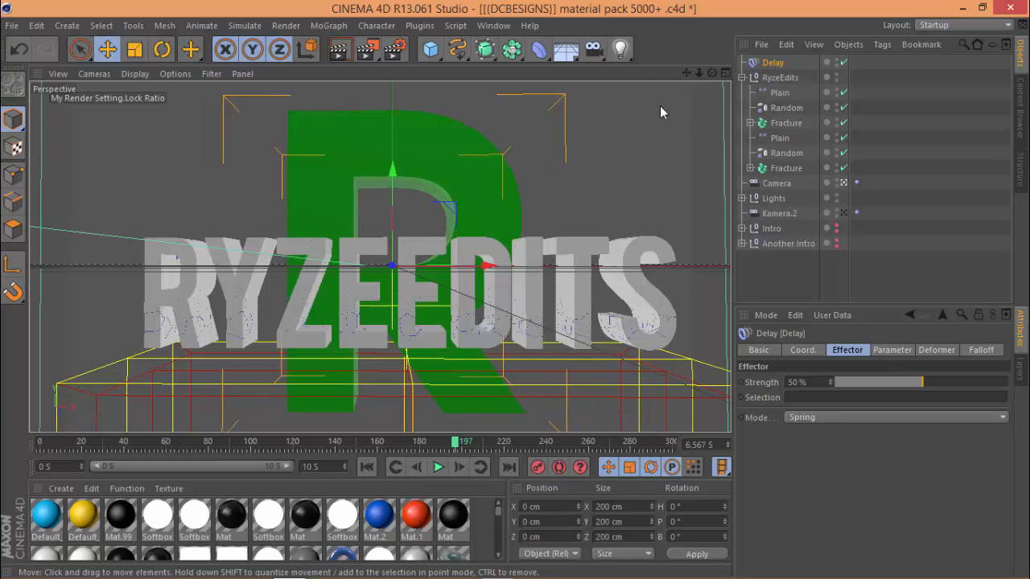
{"action": "left_click", "coordinate": [741, 78]}
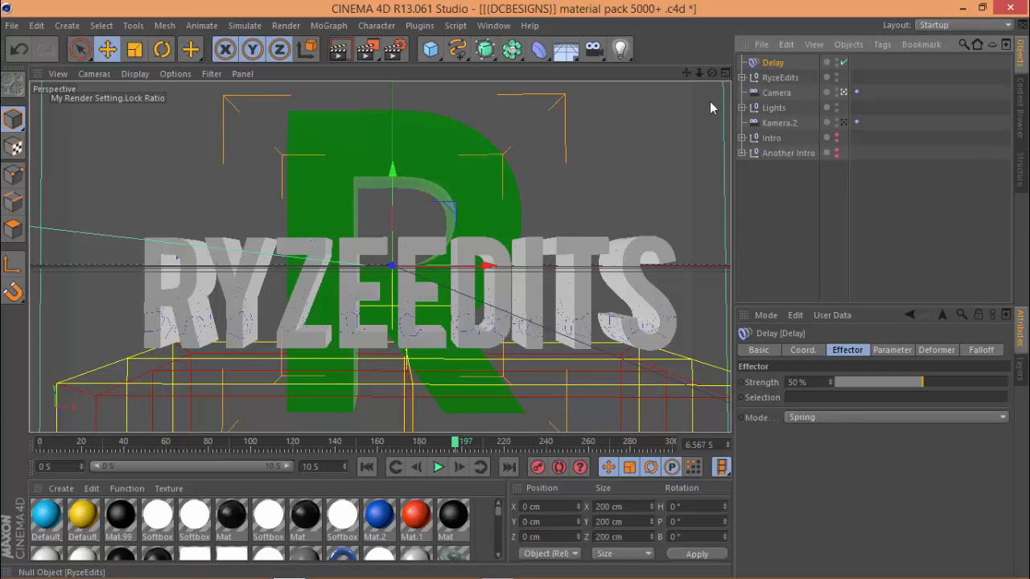